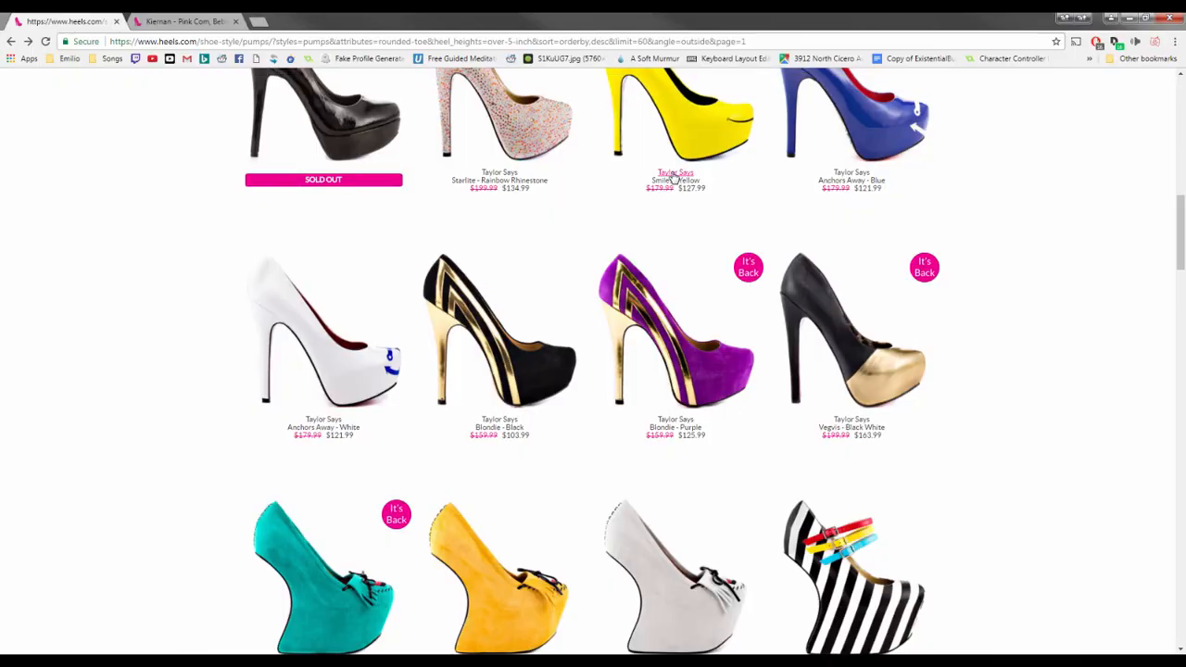
Scroll through the filtered pumps listing to browse the available shoes
scroll(648, 167, "up", 5)
scroll(648, 167, "up", 3)
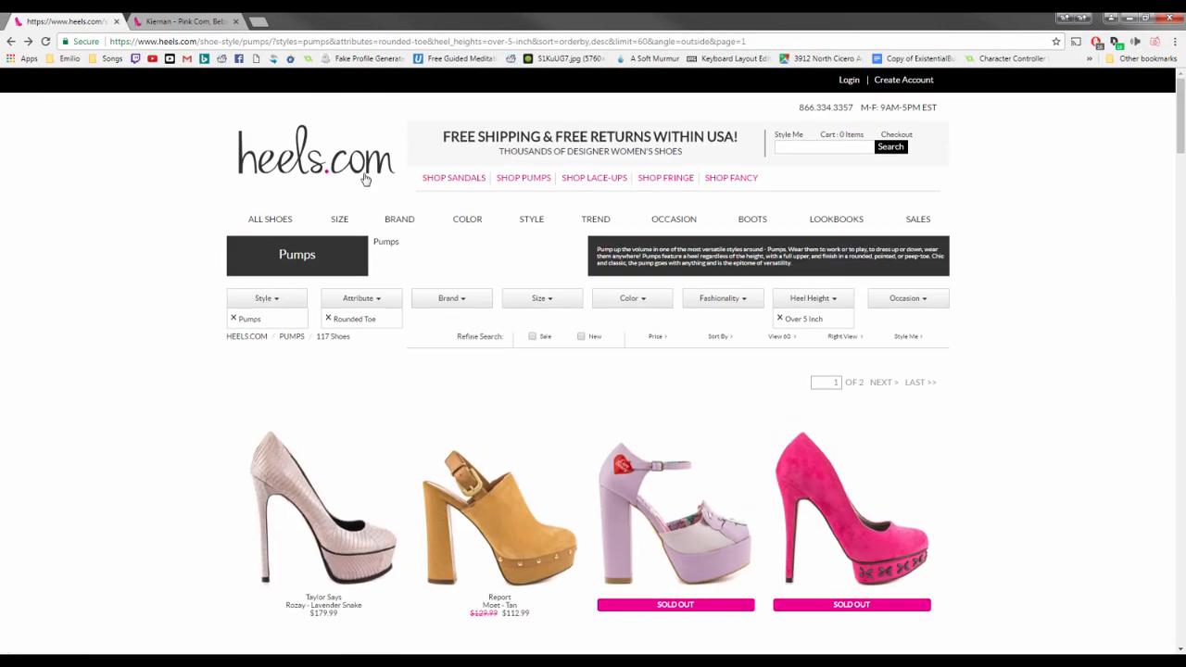
scroll(195, 251, "down", 1)
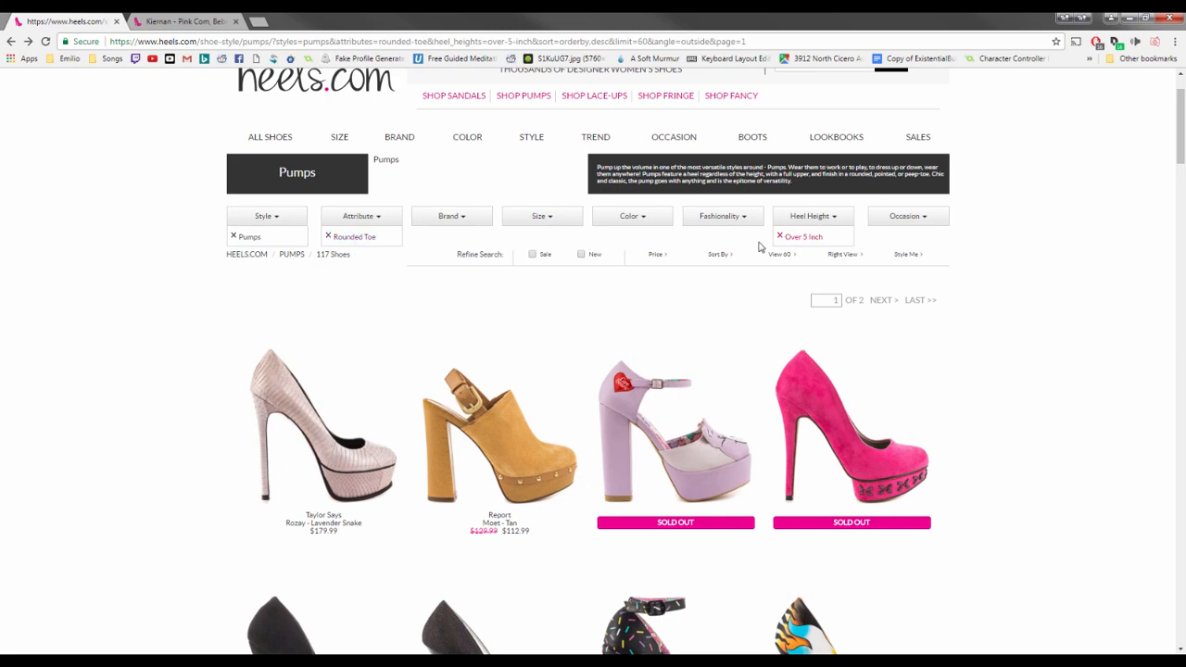
scroll(488, 324, "down", 1)
scroll(488, 325, "down", 10)
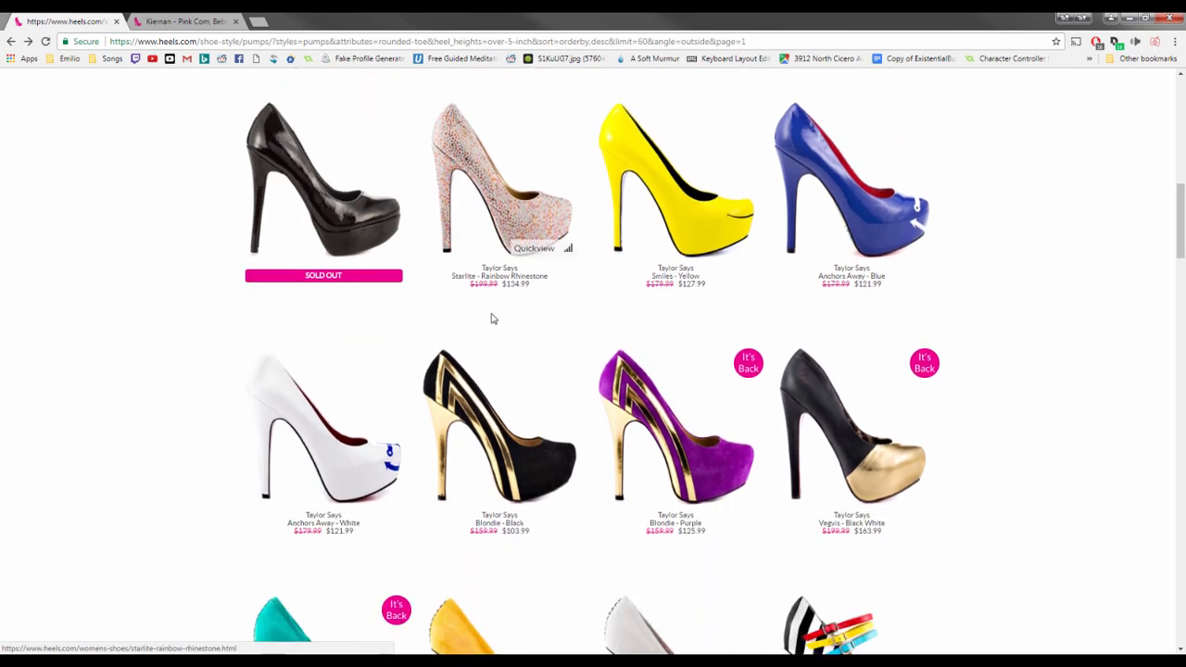
scroll(492, 320, "down", 8)
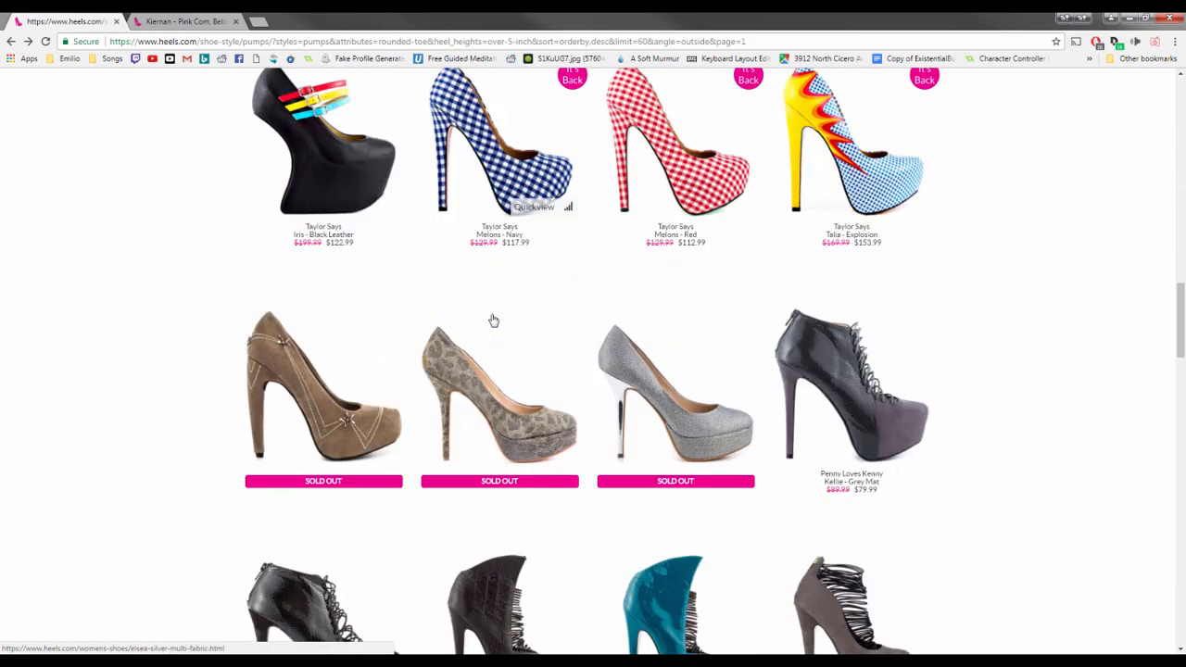
scroll(492, 319, "down", 9)
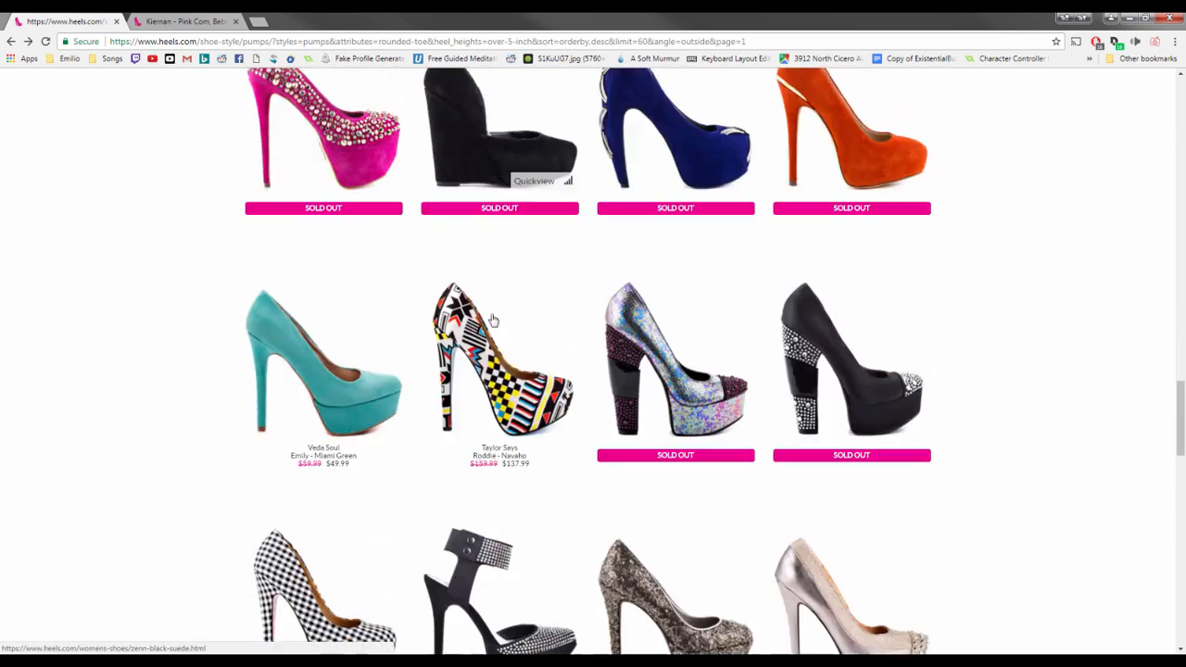
Switch to the Kiernan - Pink Com product tab and look through its product photo thumbnails
left_click(186, 25)
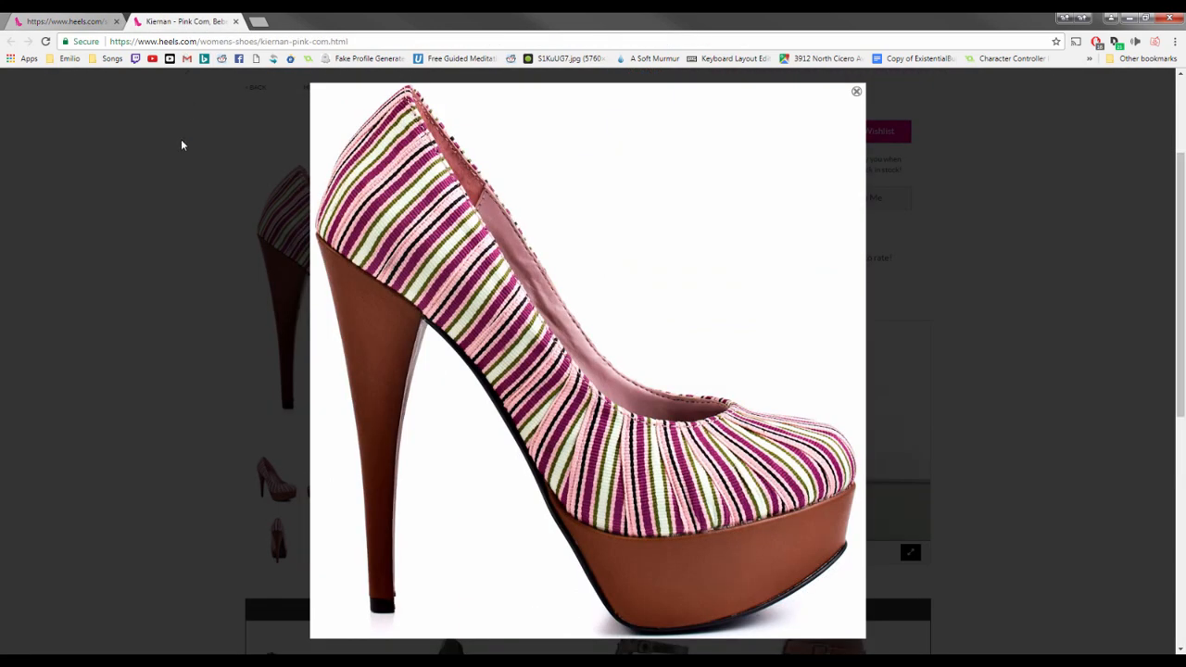
left_click(243, 268)
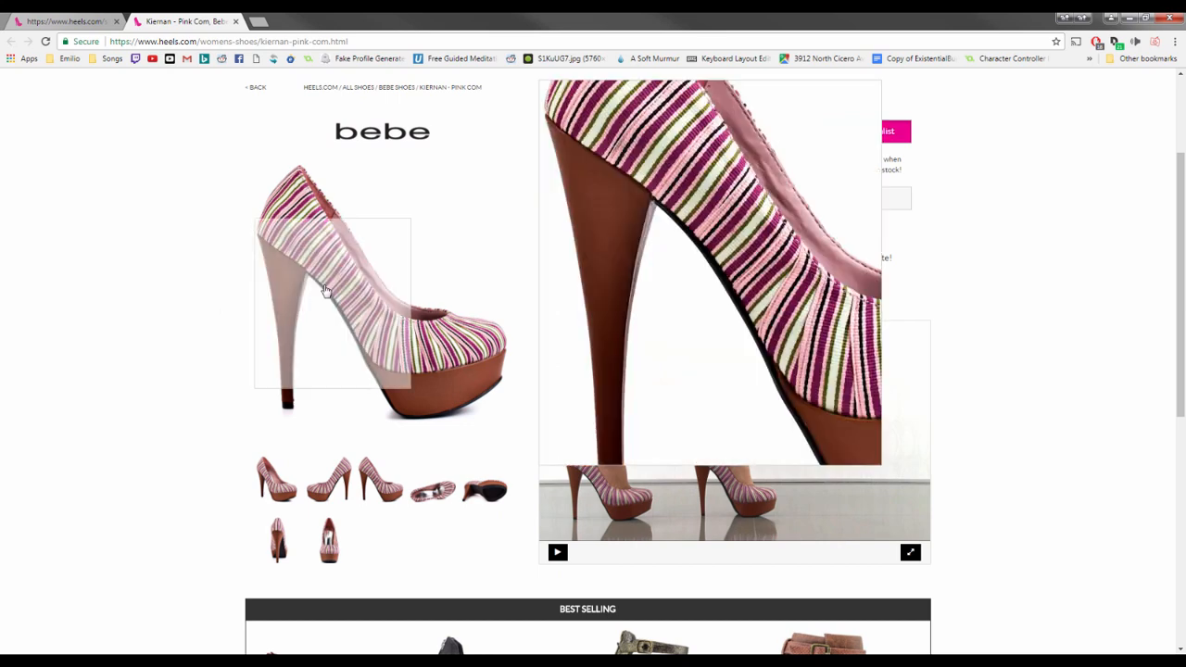
left_click(404, 481)
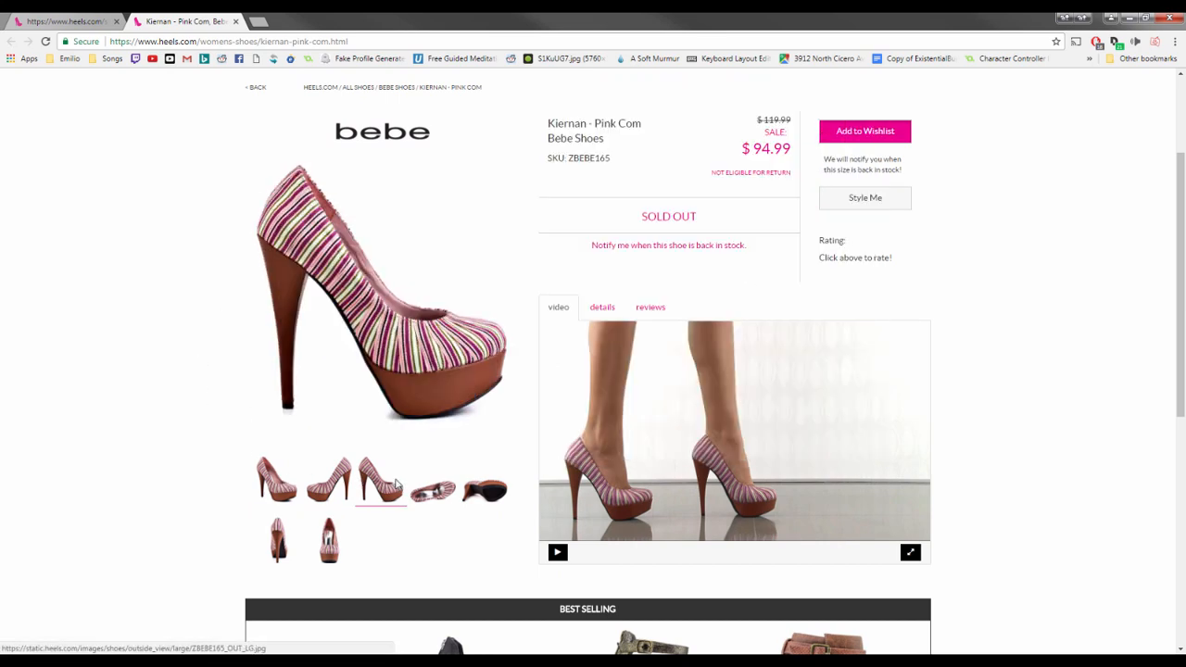
left_click(442, 491)
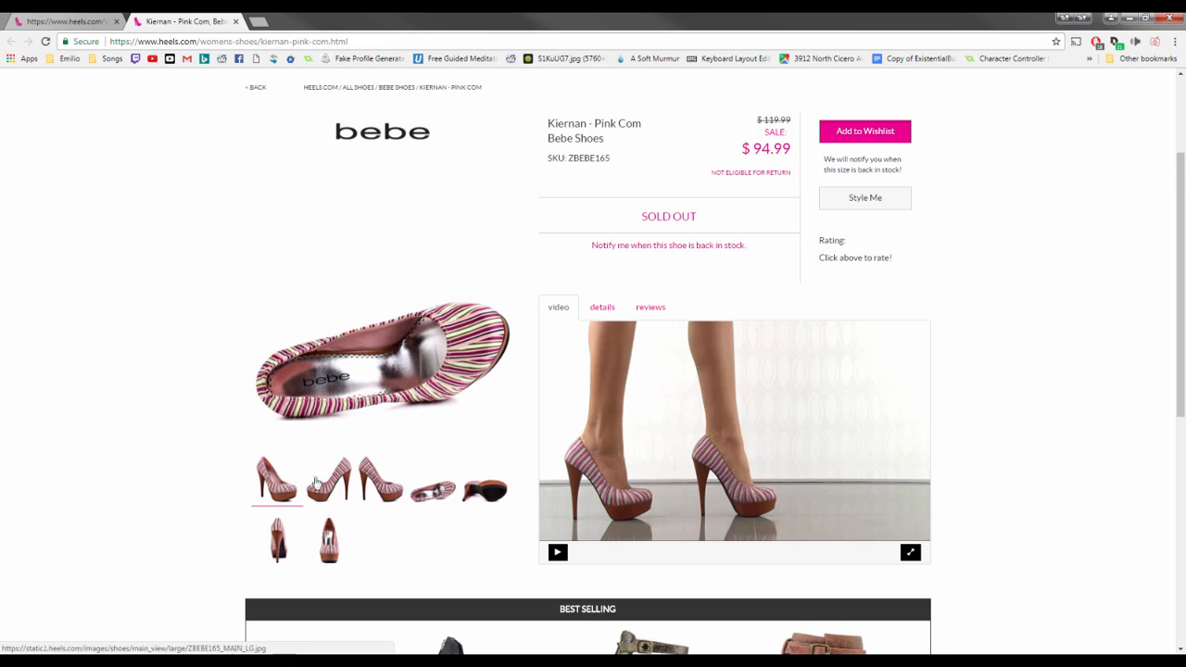
left_click(277, 480)
left_click(355, 334)
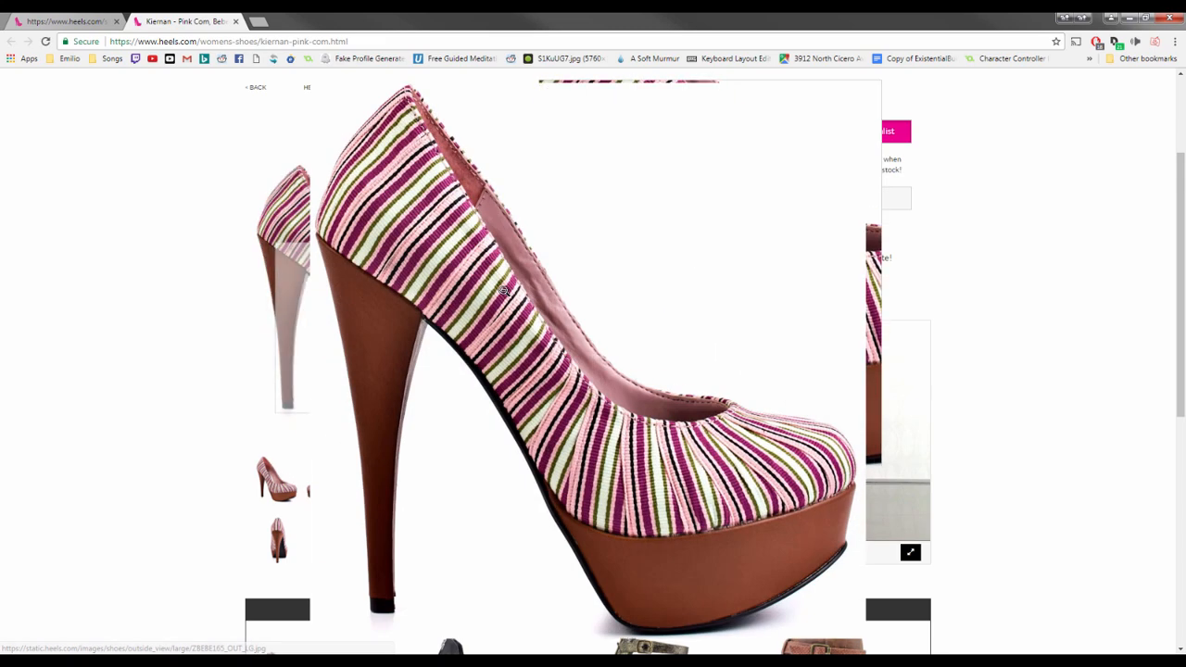
Open the enlarged side-view shoe image in a new tab and switch to that tab
right_click(505, 295)
left_click(536, 302)
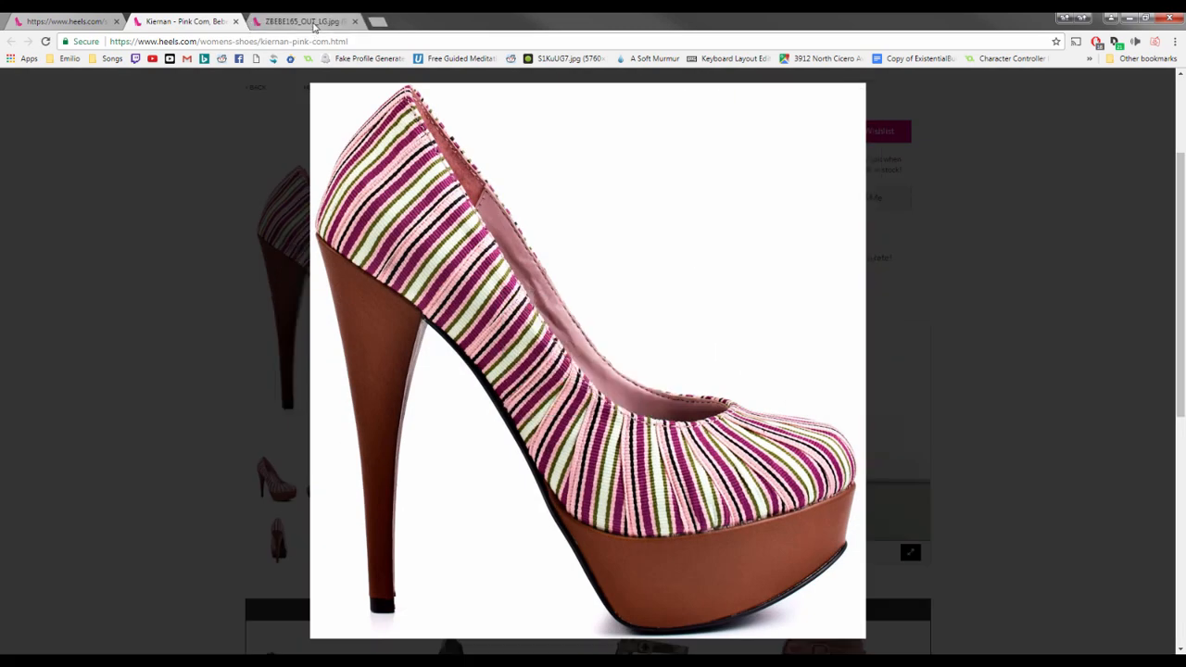
left_click(301, 21)
Place the browser beside File Explorer and open the round folder inside High Heels dot com
left_click_drag(421, 23, 1184, 37)
double_click(154, 141)
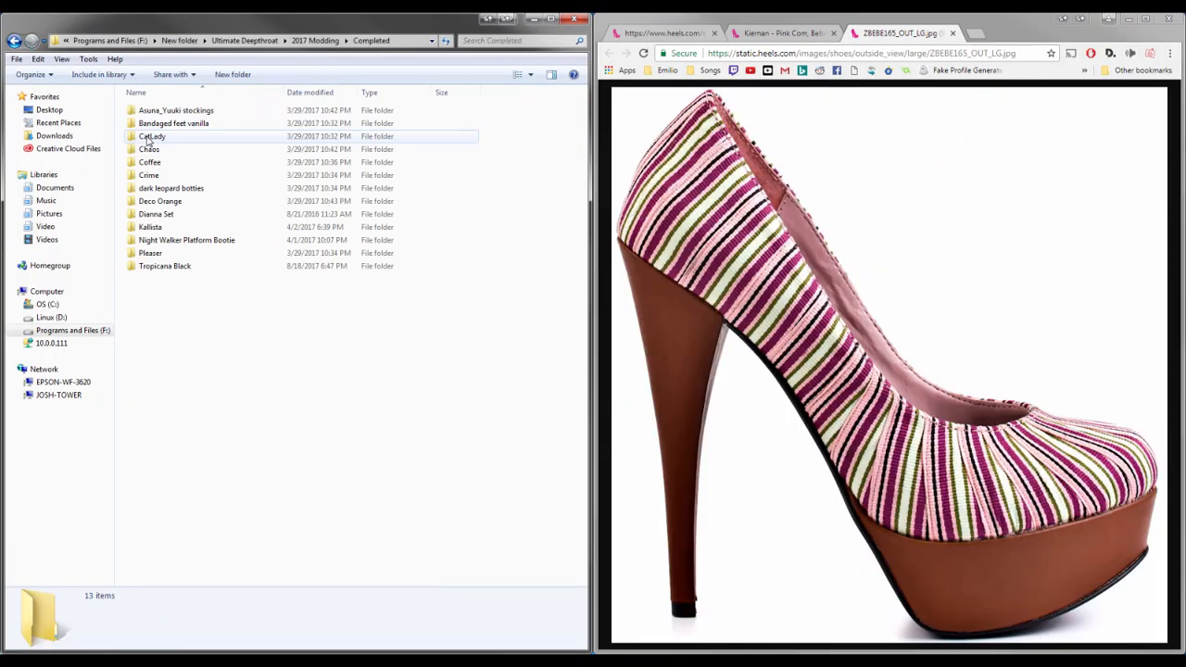
key("alt+Left")
double_click(221, 135)
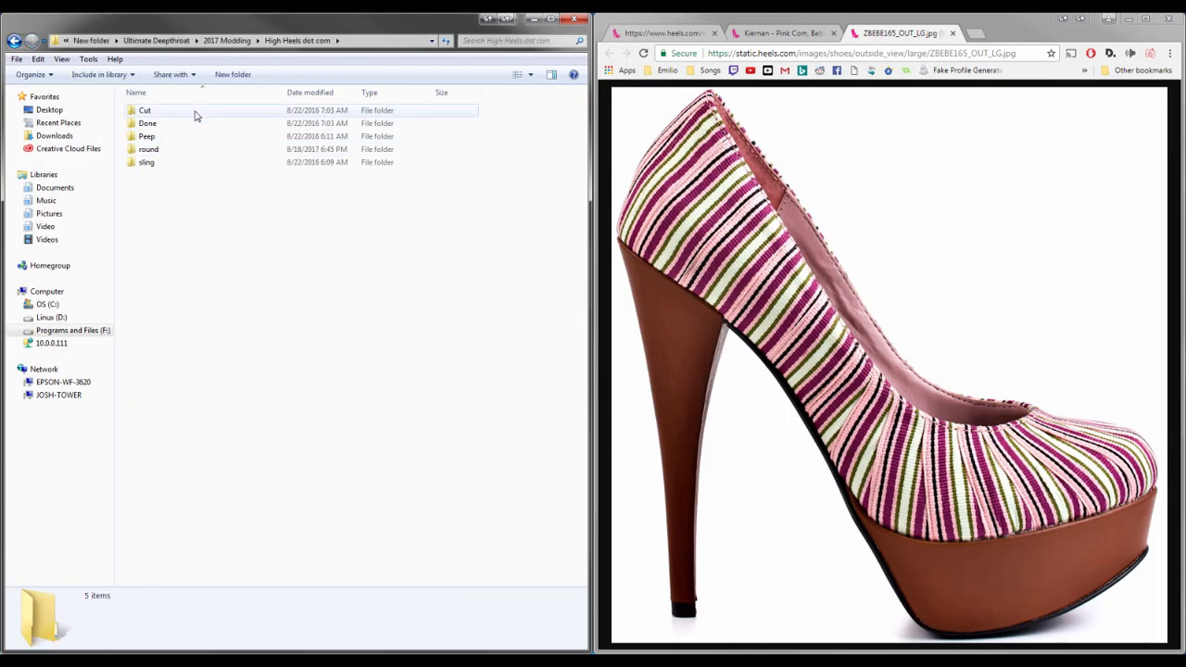
double_click(202, 152)
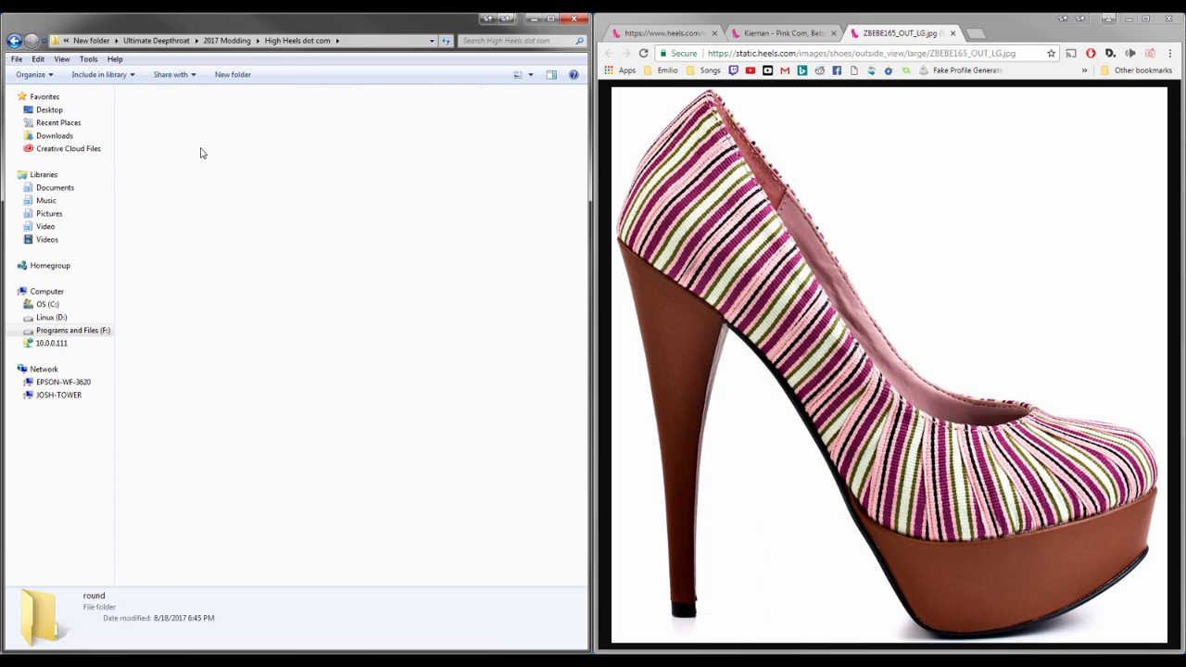
Save the shoe image into the round folder and delete Kallista - Cobalt JustFab.jpg from it
left_click_drag(731, 315, 337, 325)
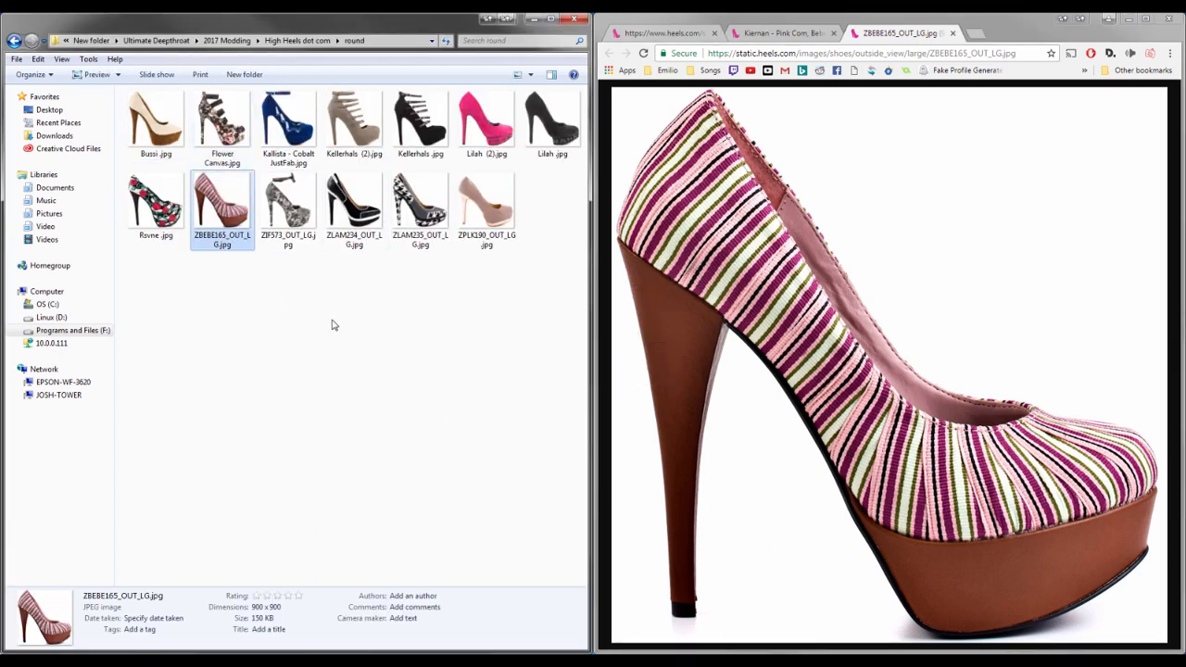
left_click(281, 158)
key("Delete")
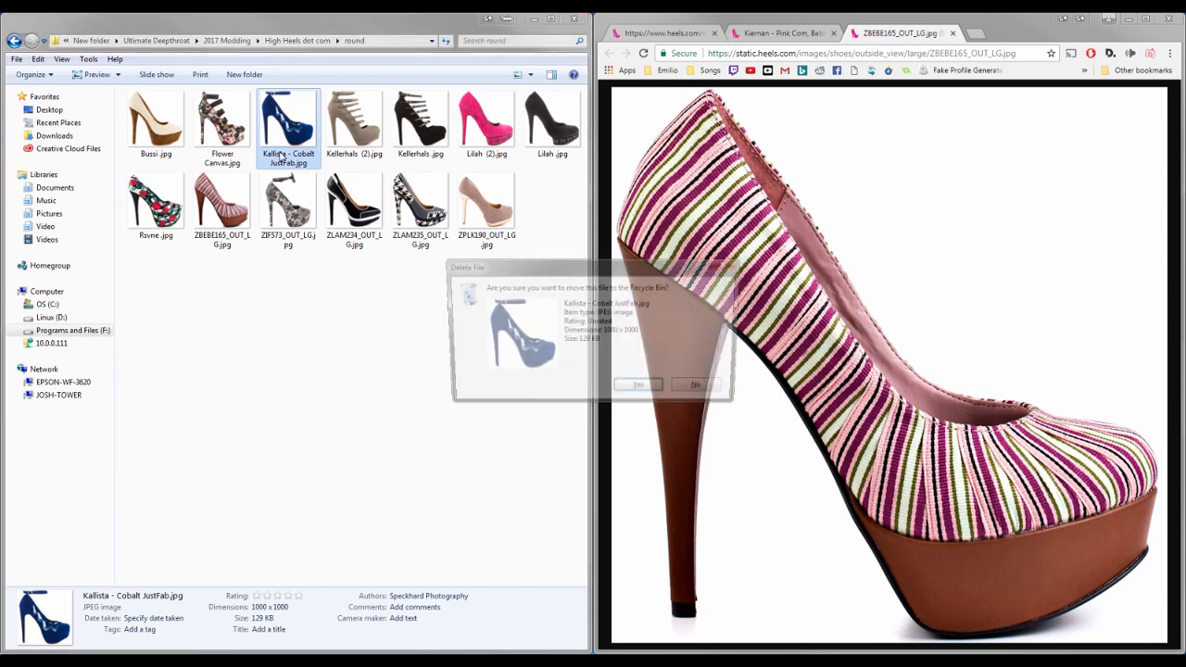
key("Return")
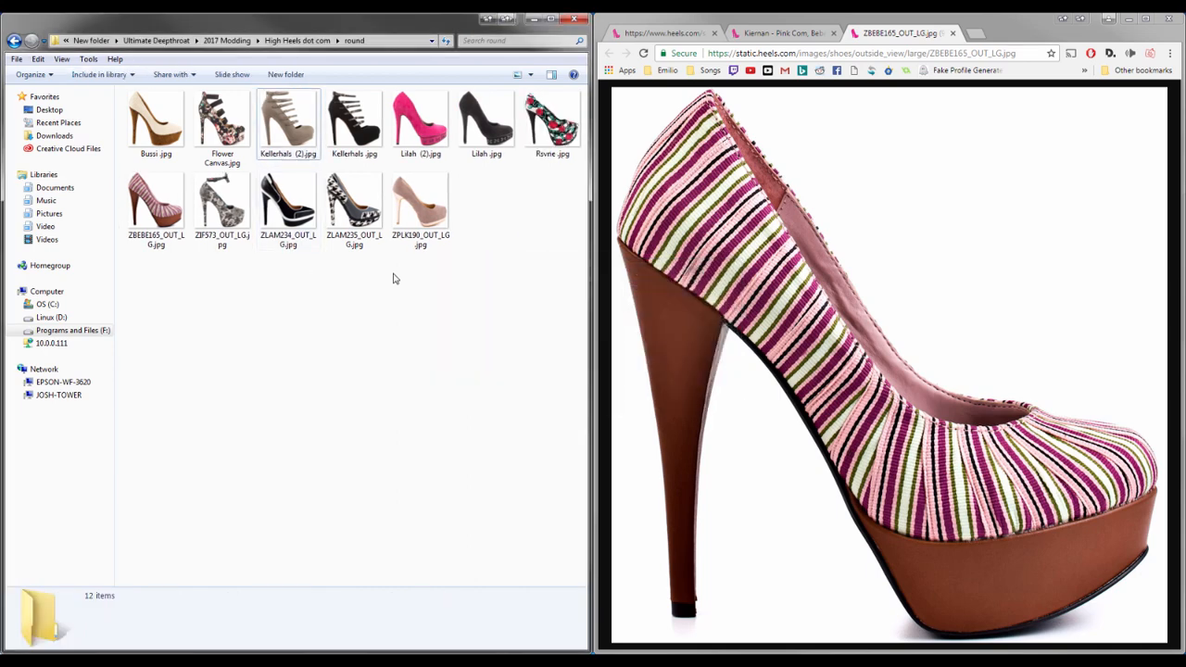
Open ZBEBE165_OUT_LG.jpg in Photoshop
left_click(162, 227)
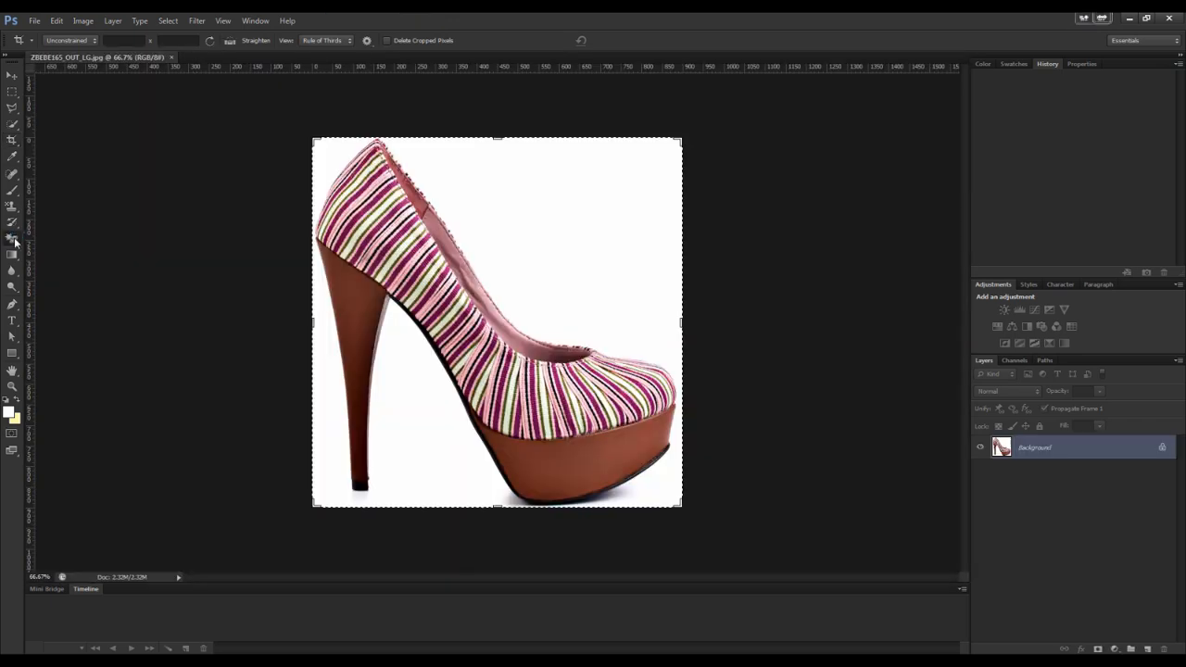
Erase the white background with the Magic Eraser at a tolerance of 22
left_click_drag(12, 238, 39, 263)
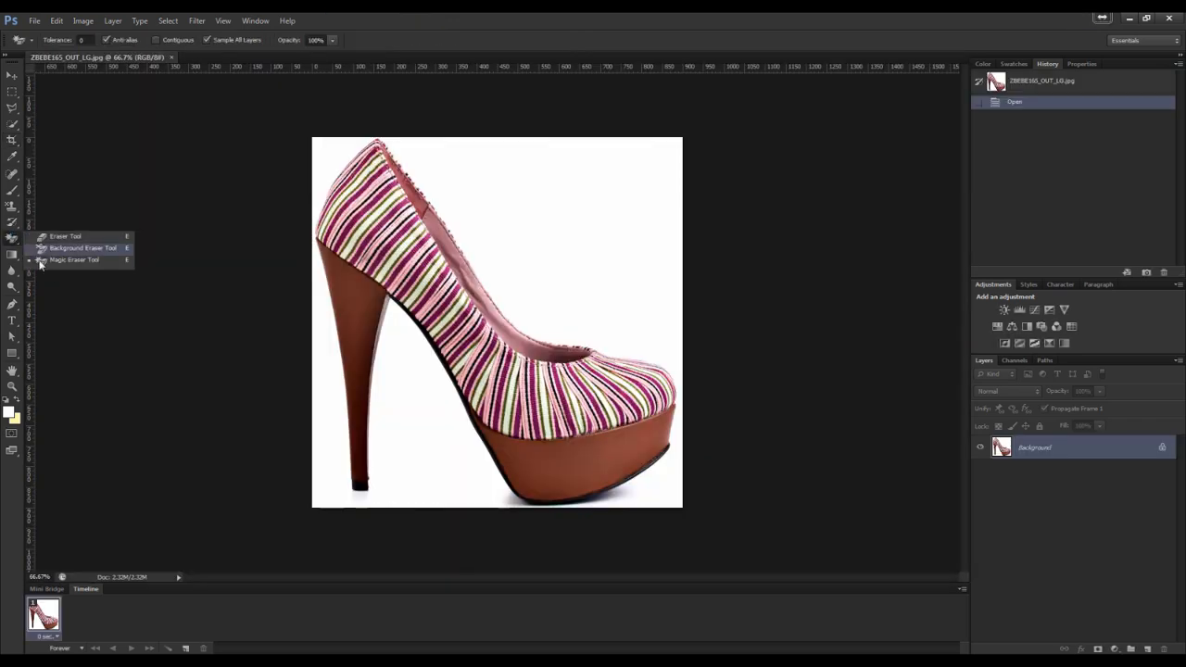
left_click(65, 48)
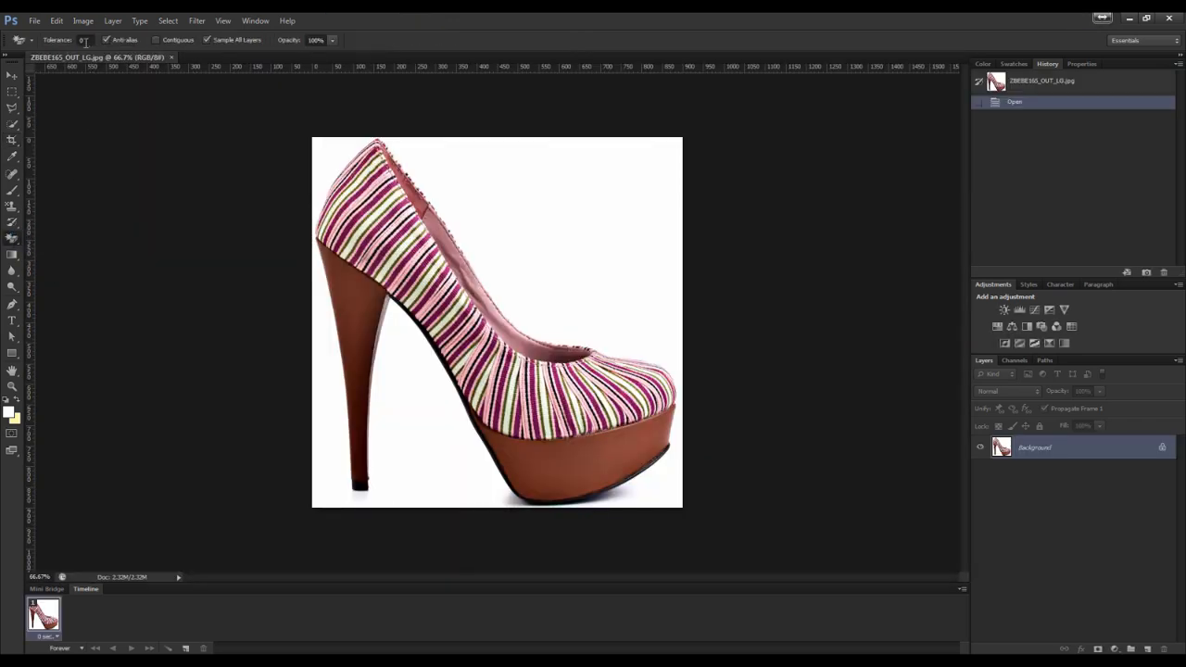
left_click(84, 42)
key("Return")
left_click(493, 188)
left_click(93, 41)
type("22")
left_click(501, 193)
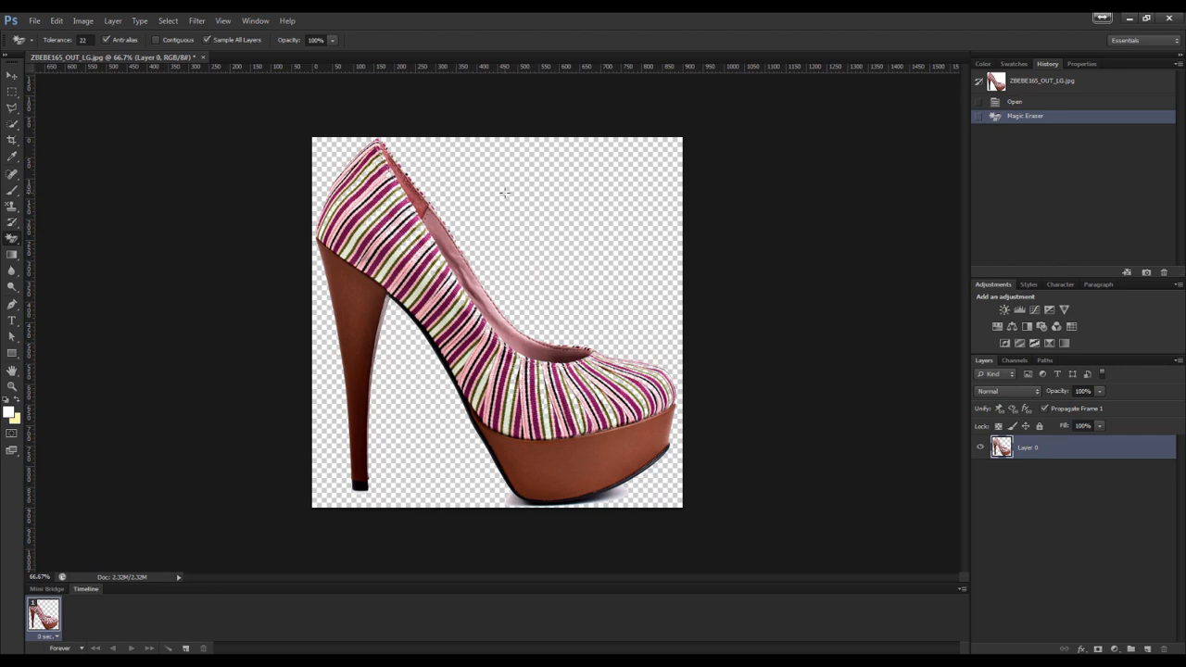
Add a new layer beneath the shoe, reset default colours, and fill it black with the Paint Bucket
left_click(1147, 649)
left_click_drag(1051, 450, 1049, 519)
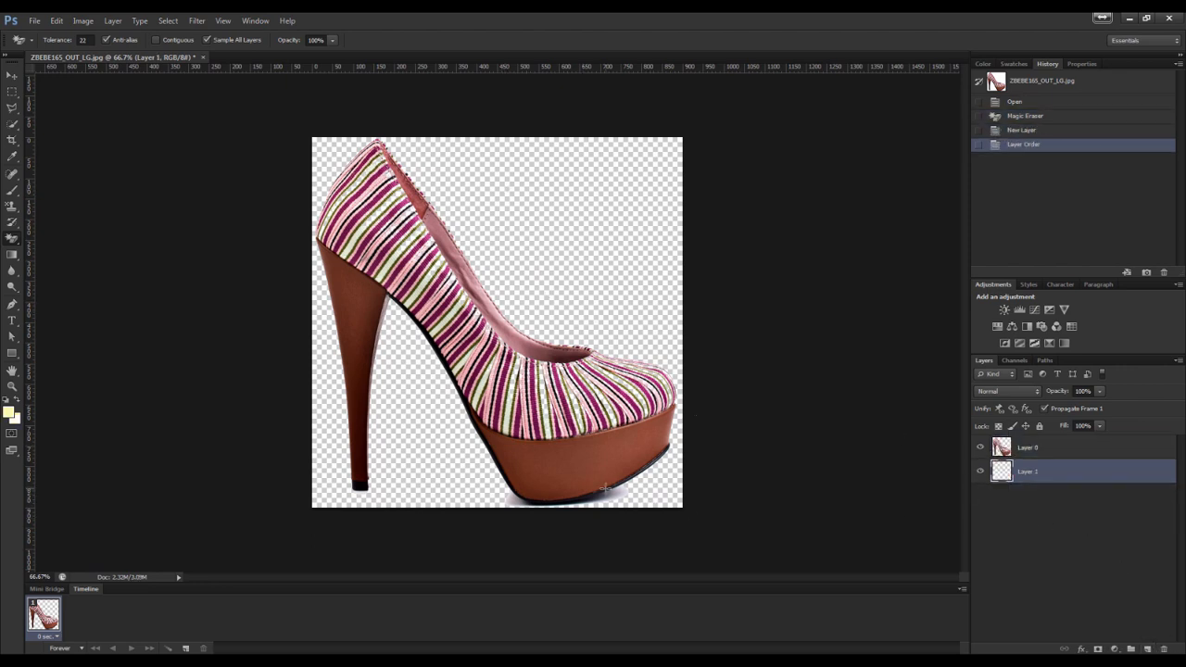
left_click(5, 400)
key("g")
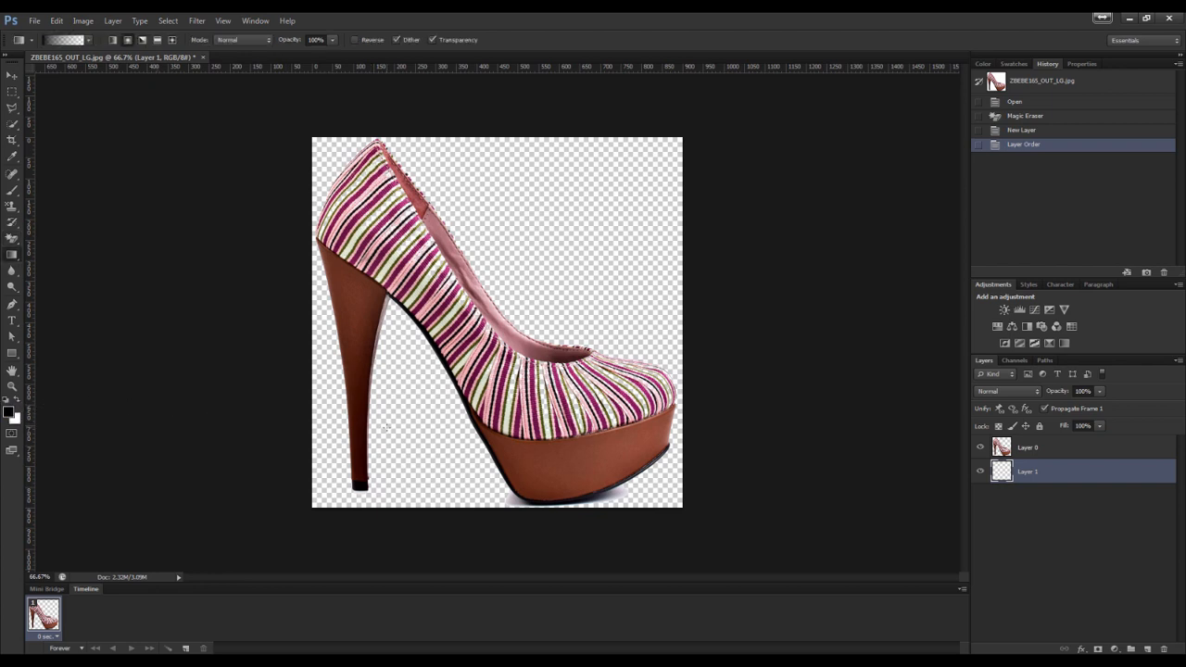
right_click(12, 255)
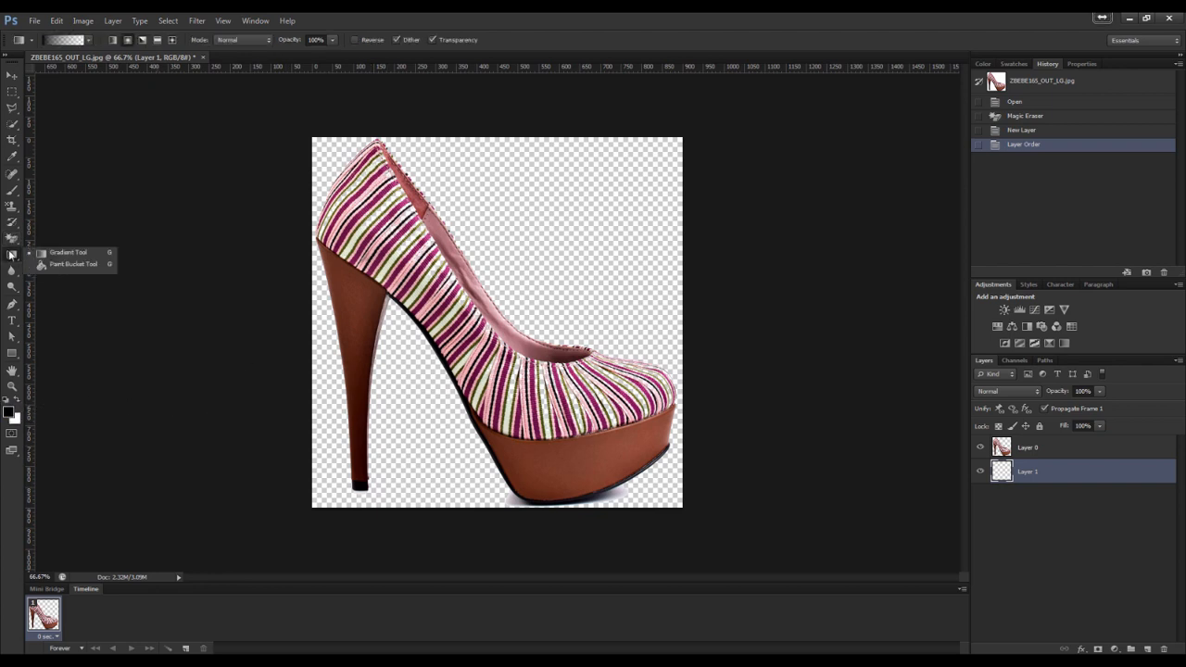
left_click(56, 268)
left_click(377, 422)
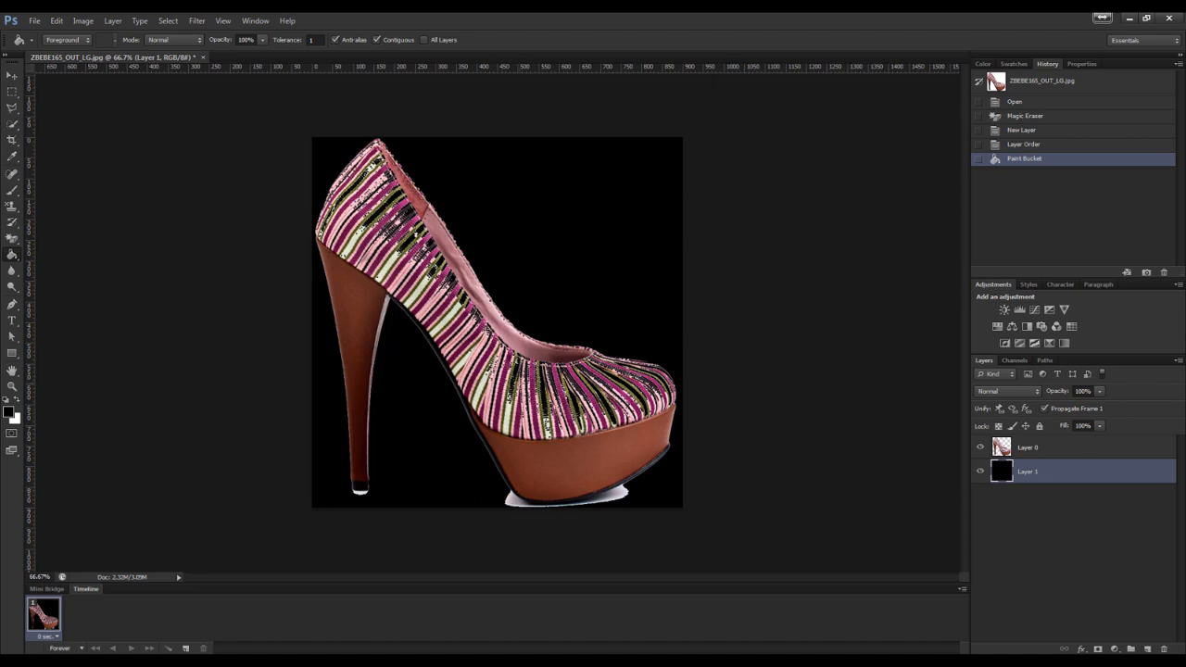
Step back through the history to the freshly opened image
key("ctrl+alt+z")
key("ctrl+alt+z")
key("ctrl+alt+z")
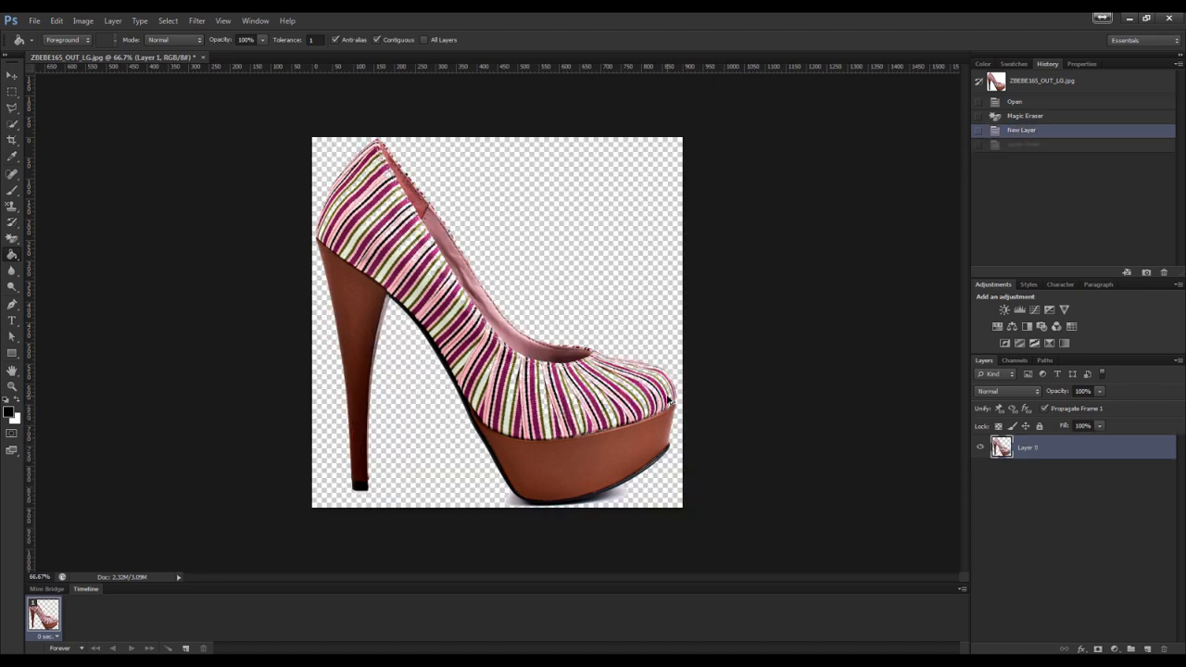
key("ctrl+alt+z")
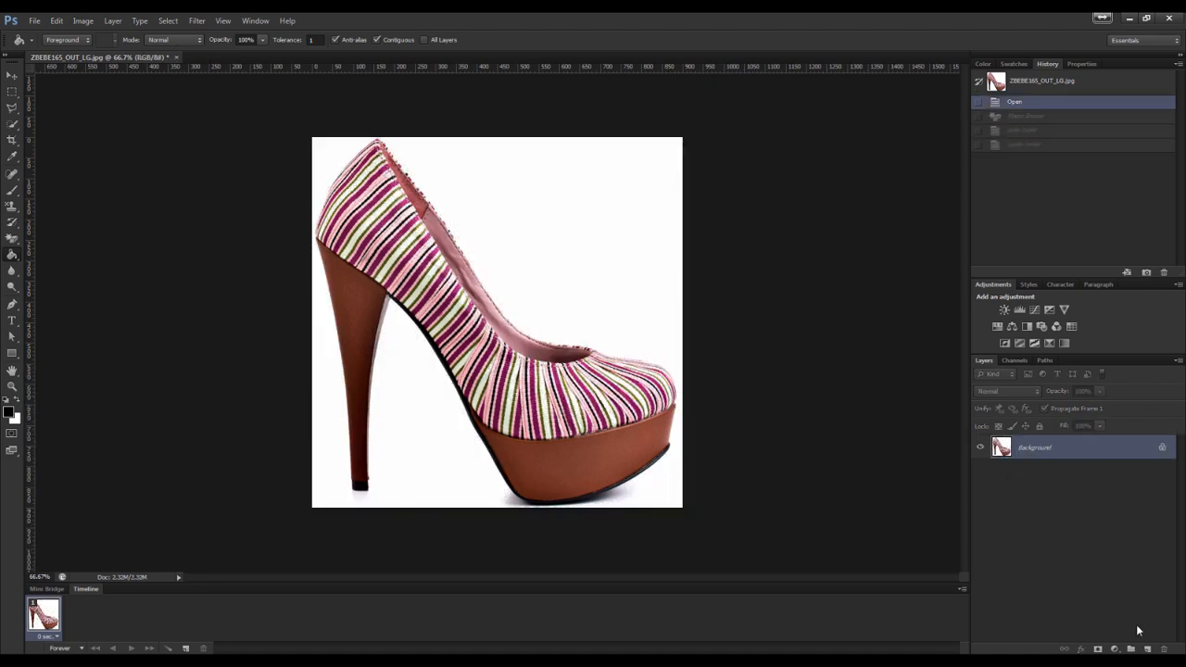
Add a new layer and fill it black with the Paint Bucket
left_click(1147, 648)
left_click(640, 330)
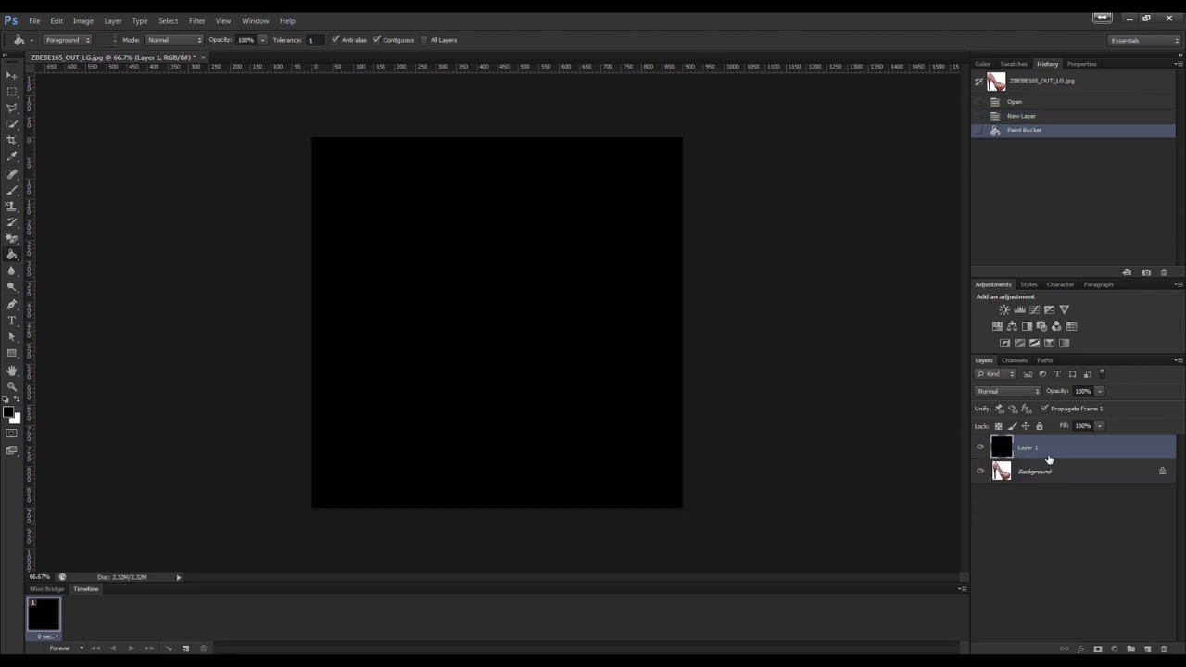
Replace the Background with a duplicate copy and move the black layer beneath that copy
left_click_drag(1049, 473, 1147, 649)
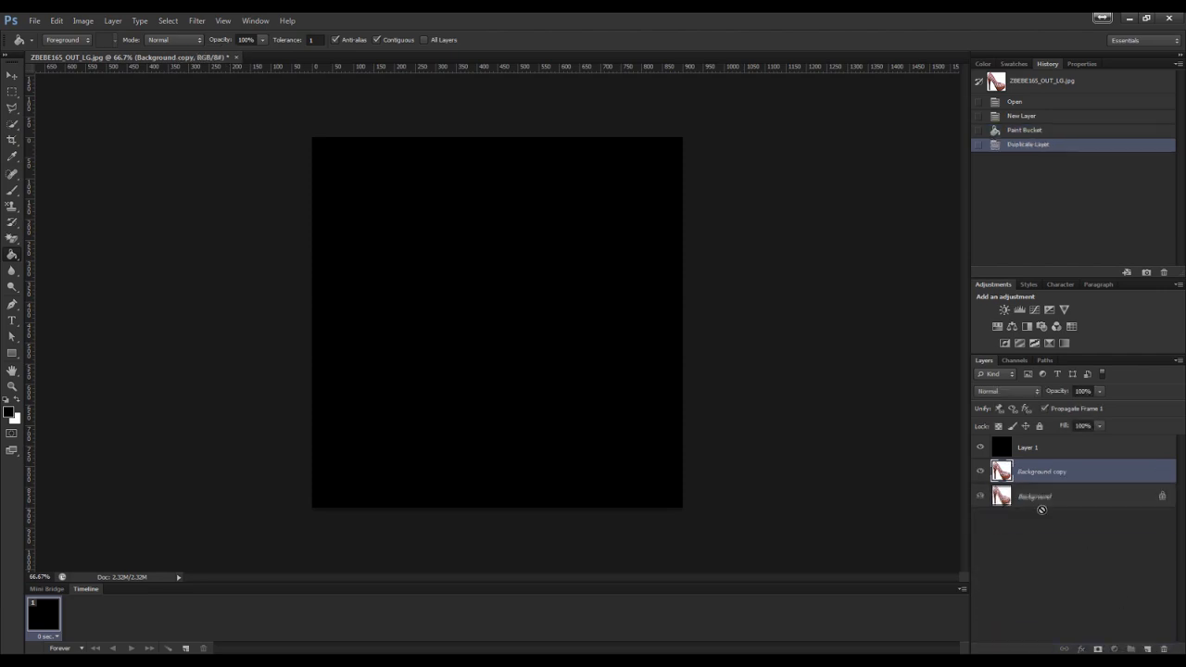
left_click_drag(1041, 510, 1163, 648)
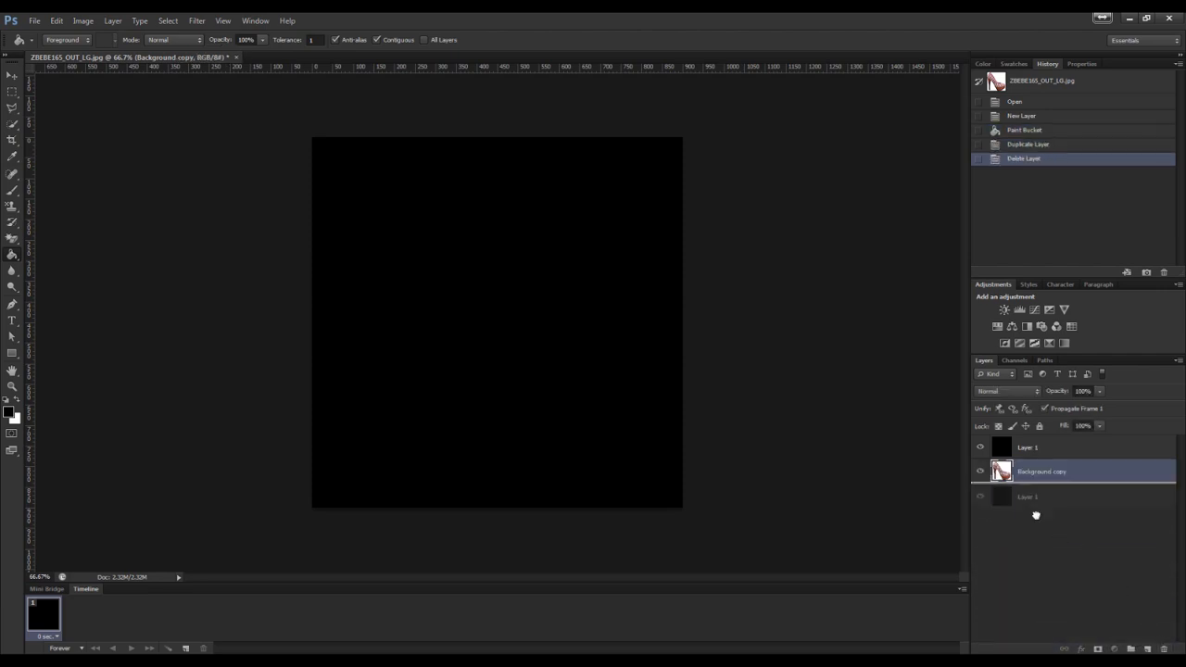
left_click_drag(1036, 515, 987, 521)
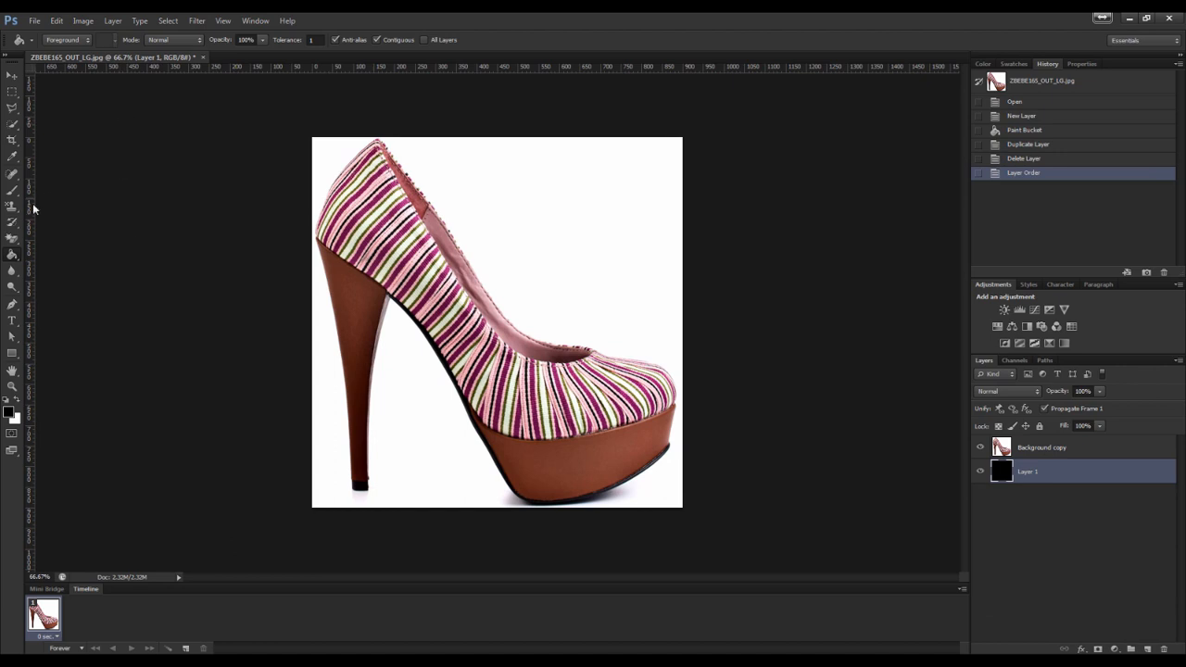
Apply the Magic Eraser at a tolerance of 44 to the white area above the shoe
left_click(12, 238)
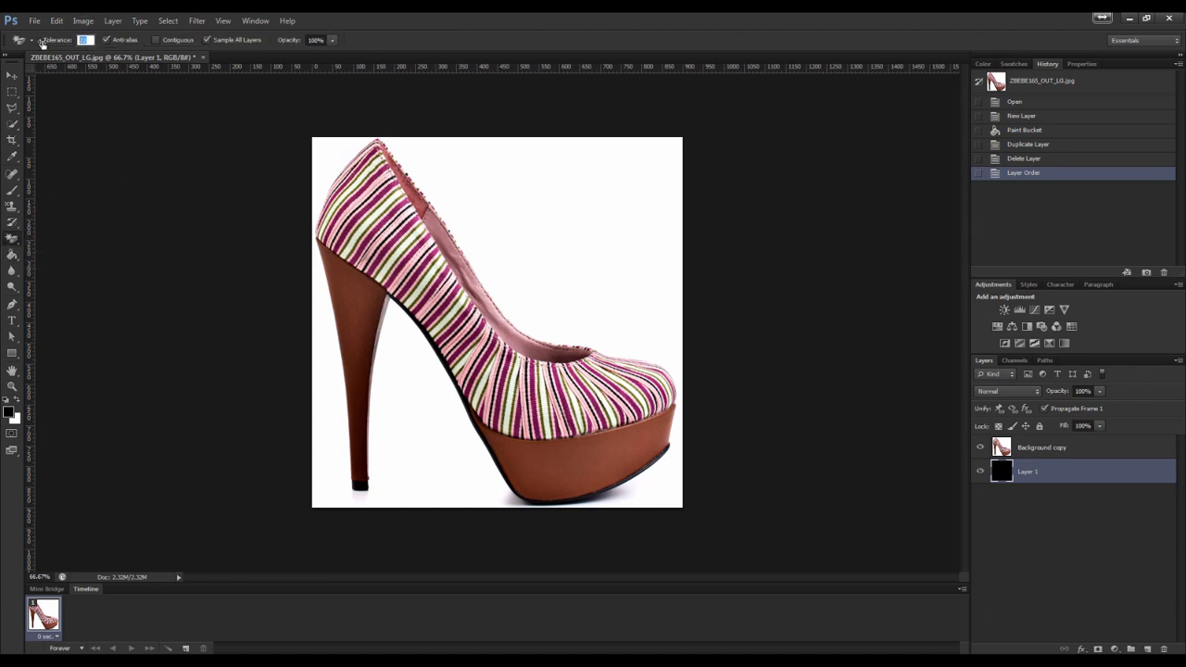
double_click(532, 21)
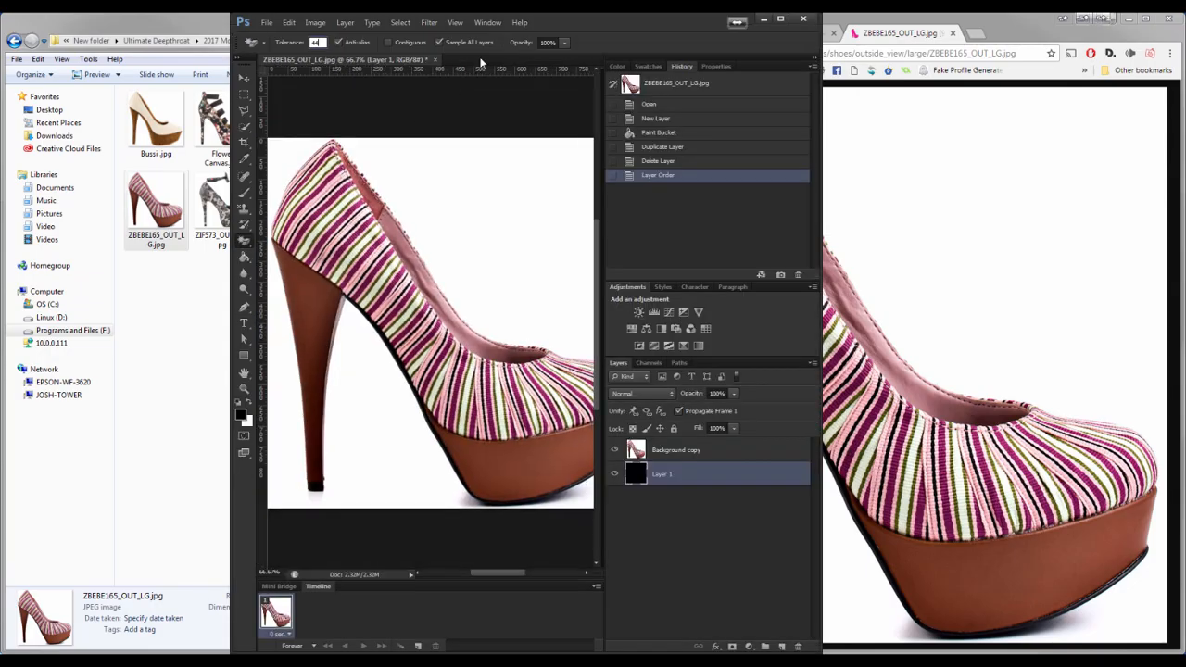
double_click(579, 21)
left_click(486, 171)
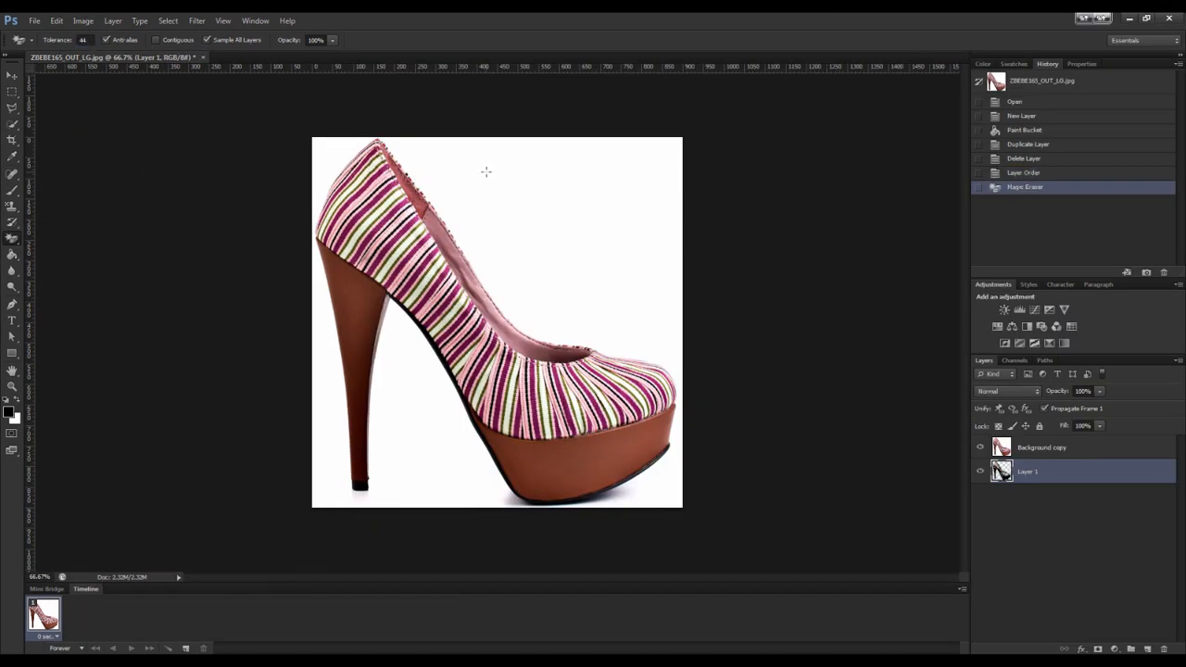
left_click(485, 171)
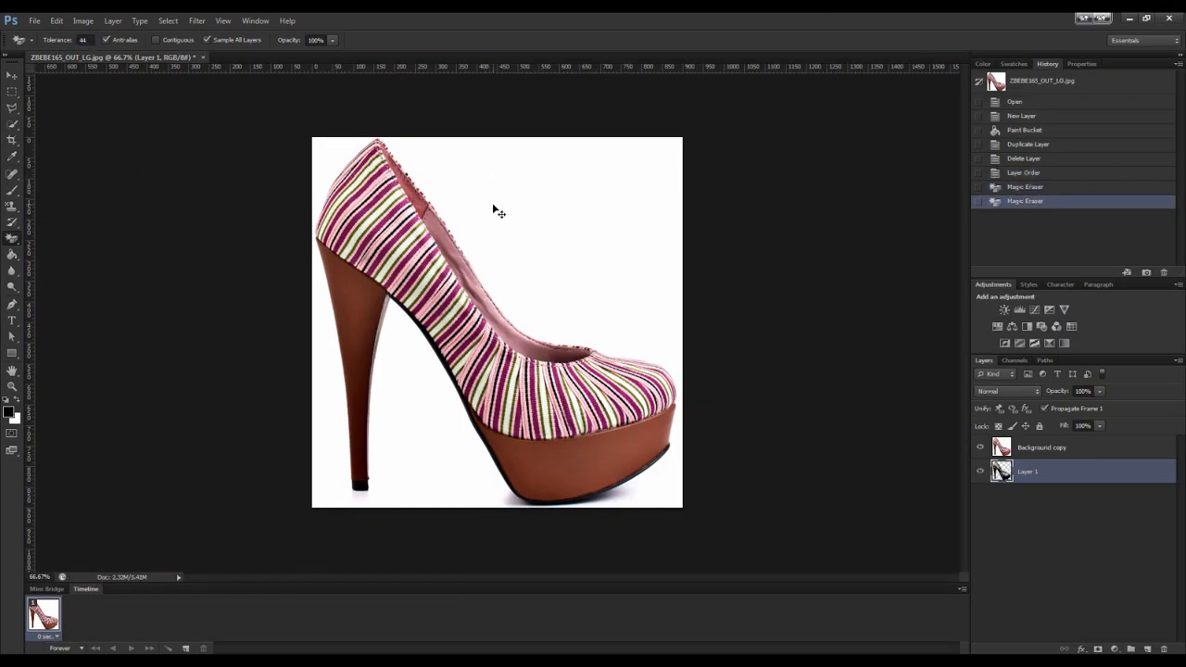
Undo the last Magic Eraser applications and select the Background copy layer
key("ctrl+alt+z")
key("ctrl+alt+z")
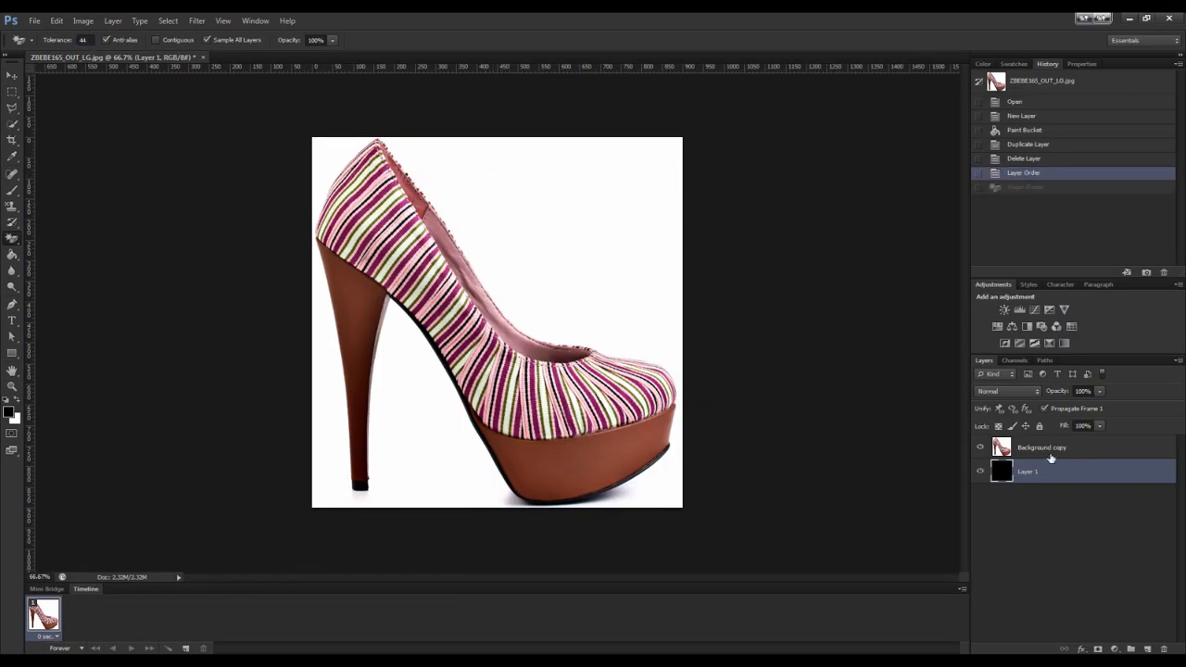
left_click(1051, 454)
Try erasing the white background with the Magic Eraser, first non-contiguous and then contiguous, undoing each attempt
left_click(562, 270)
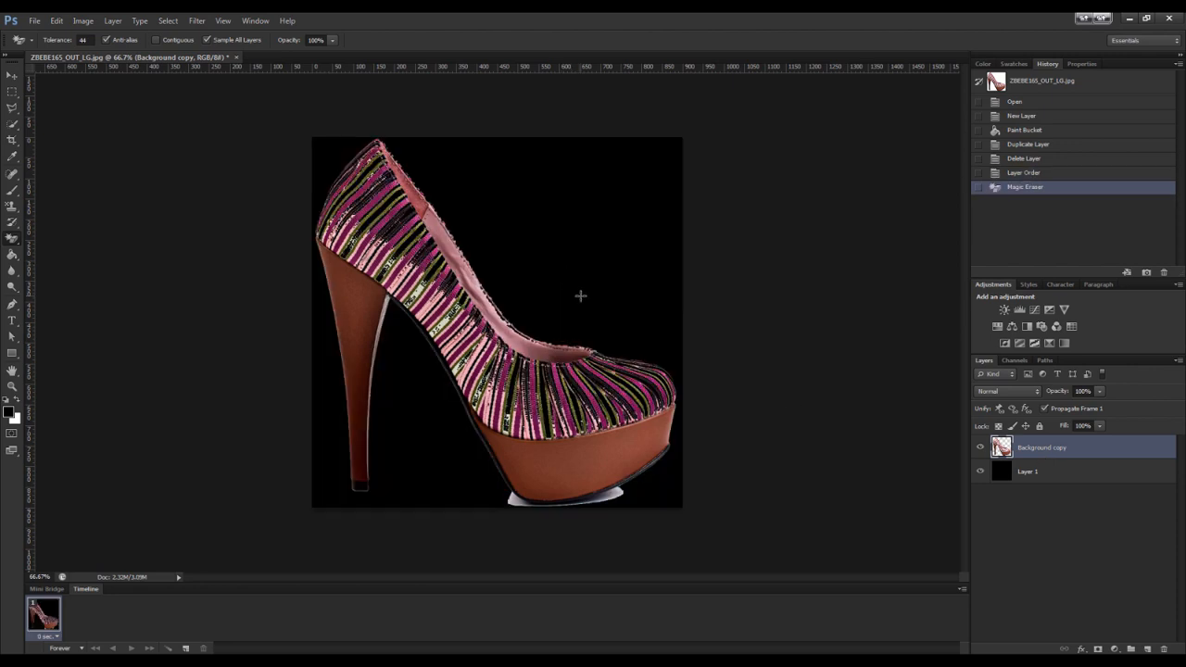
key("ctrl+alt+z")
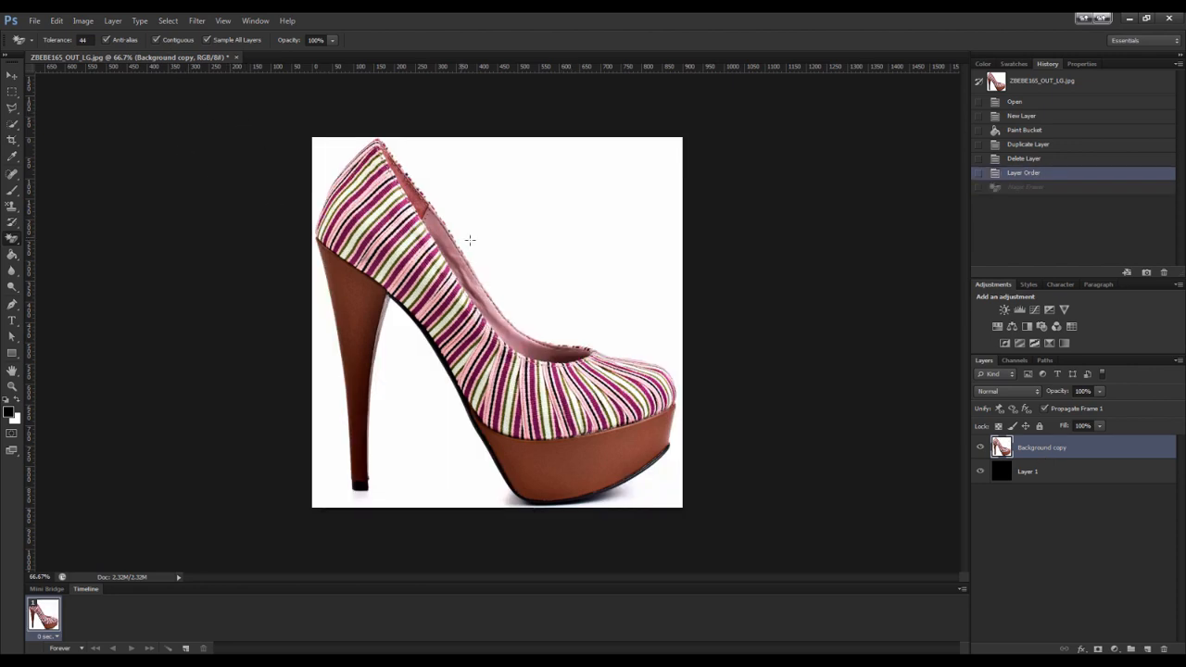
left_click(528, 227)
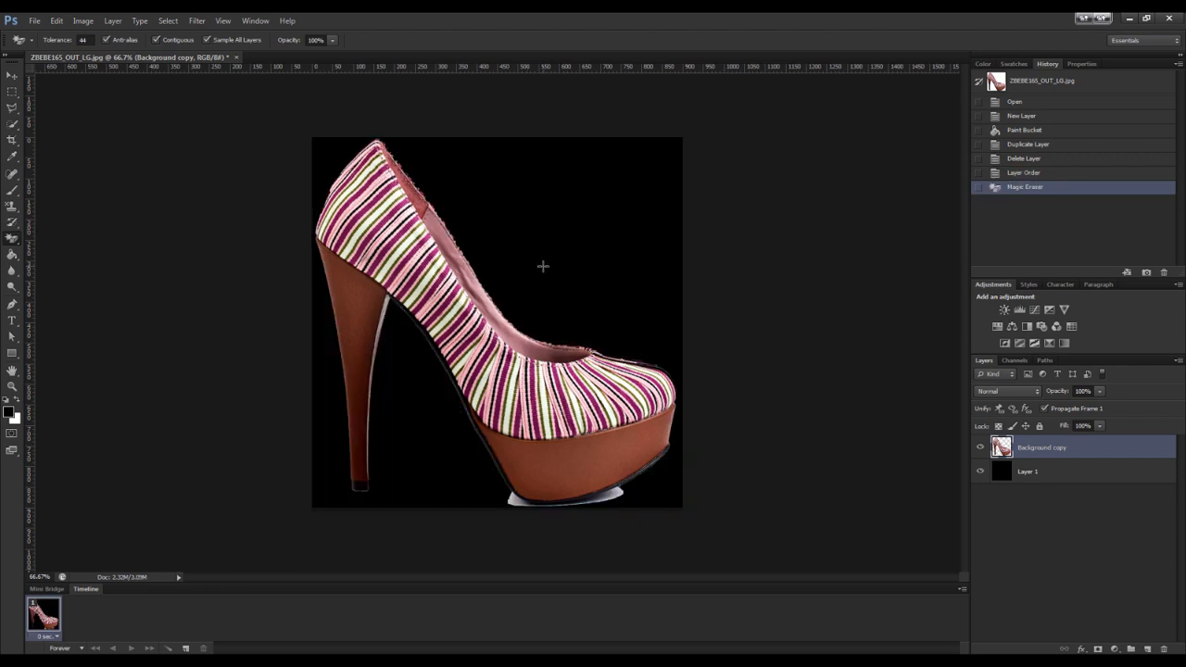
key("ctrl+alt+z")
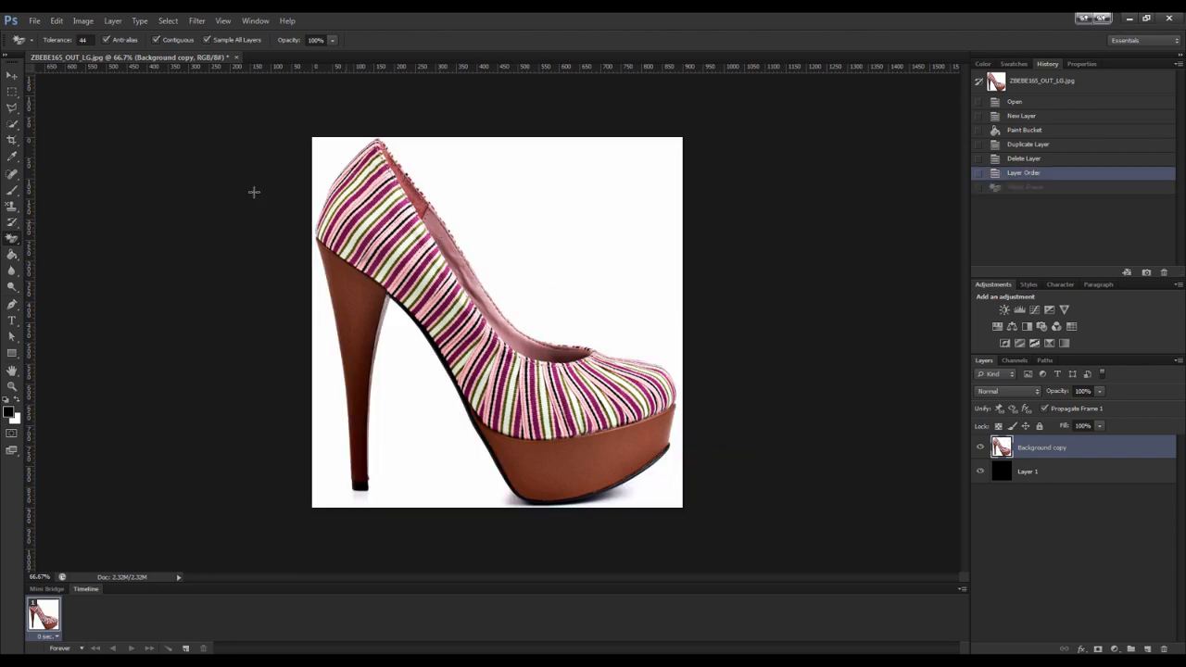
Set the Magic Eraser tolerance to 23 and erase the contiguous white background around the shoe
left_click(84, 39)
type("23")
left_click(468, 176)
key("ctrl+alt+z")
left_click(517, 193)
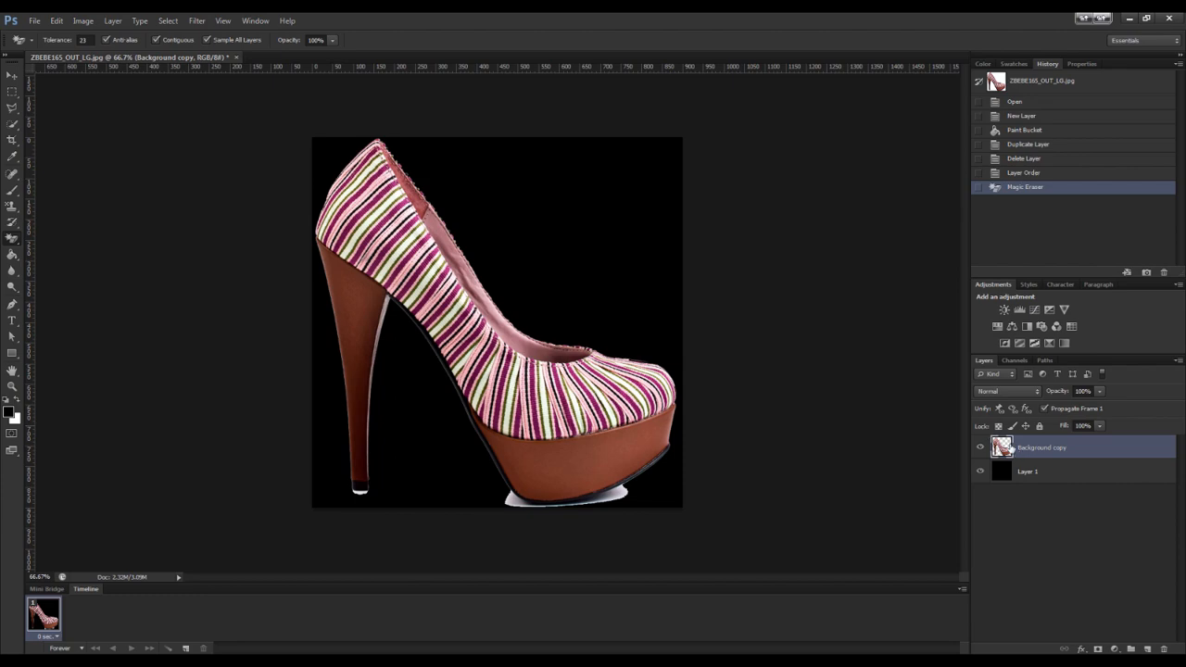
Switch to the Eraser and erase the leftover white fringe along the shoe's back collar edge
key("ctrl+plus")
key("ctrl+plus")
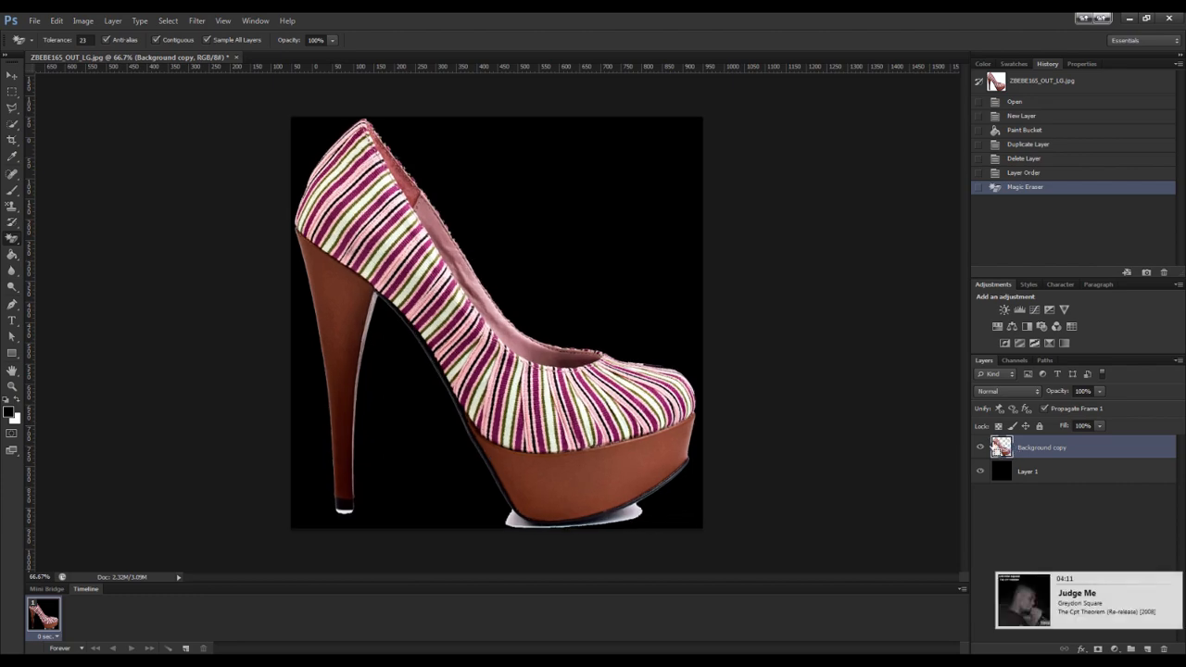
scroll(628, 375, "up", 2)
scroll(628, 375, "up", 4)
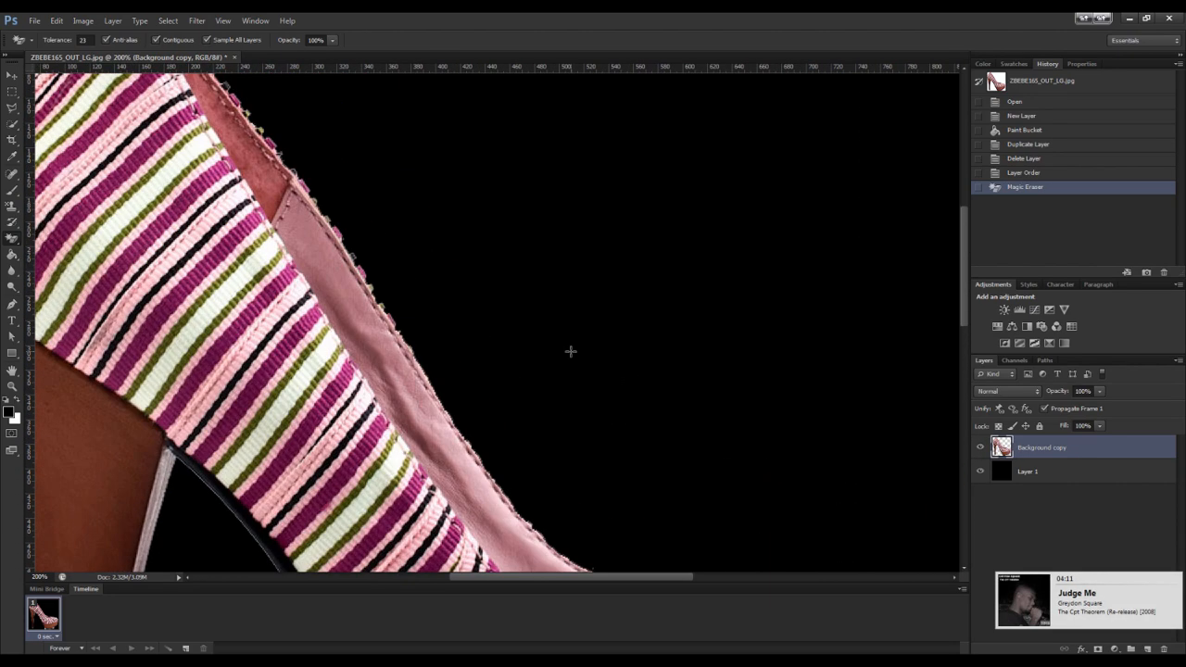
right_click(13, 243)
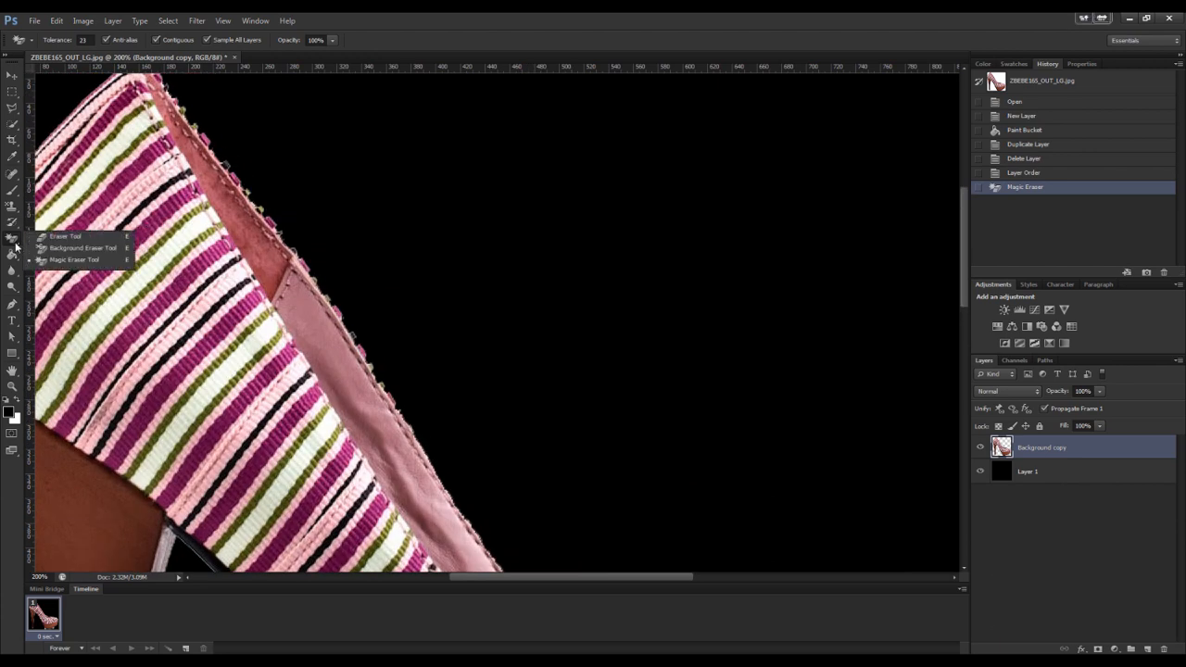
left_click(56, 238)
scroll(223, 176, "up", 1)
left_click(204, 133)
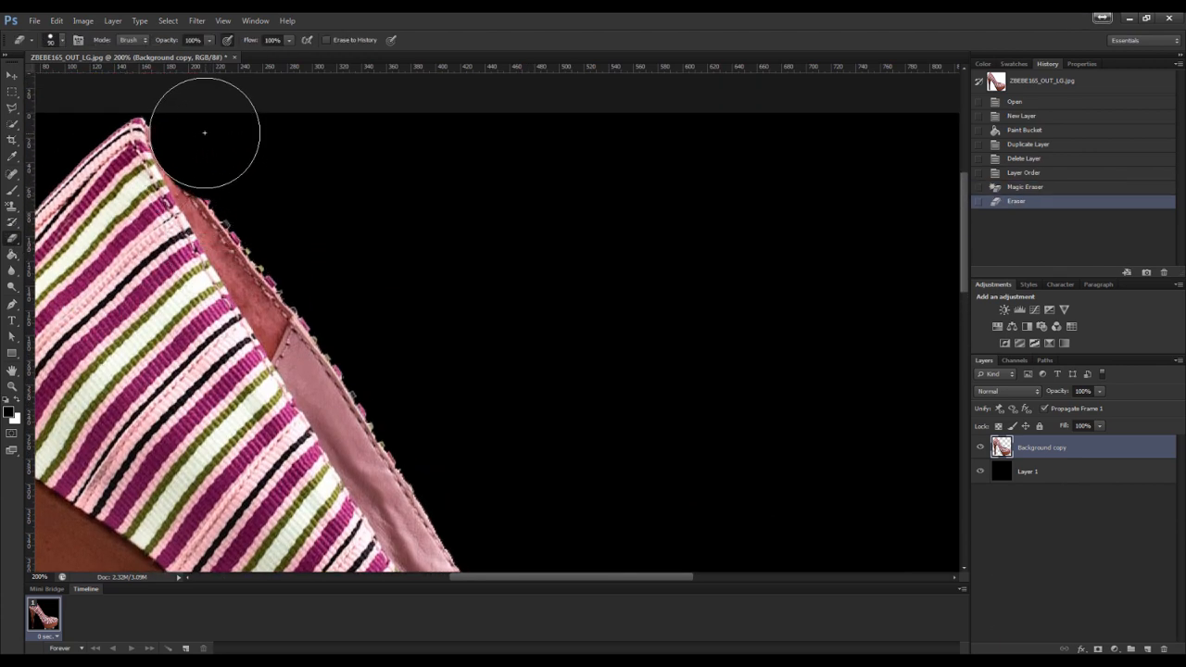
left_click(200, 130)
left_click(203, 136)
left_click(209, 144)
left_click_drag(210, 145, 225, 174)
left_click_drag(225, 176, 263, 244)
left_click(221, 171)
left_click(275, 259)
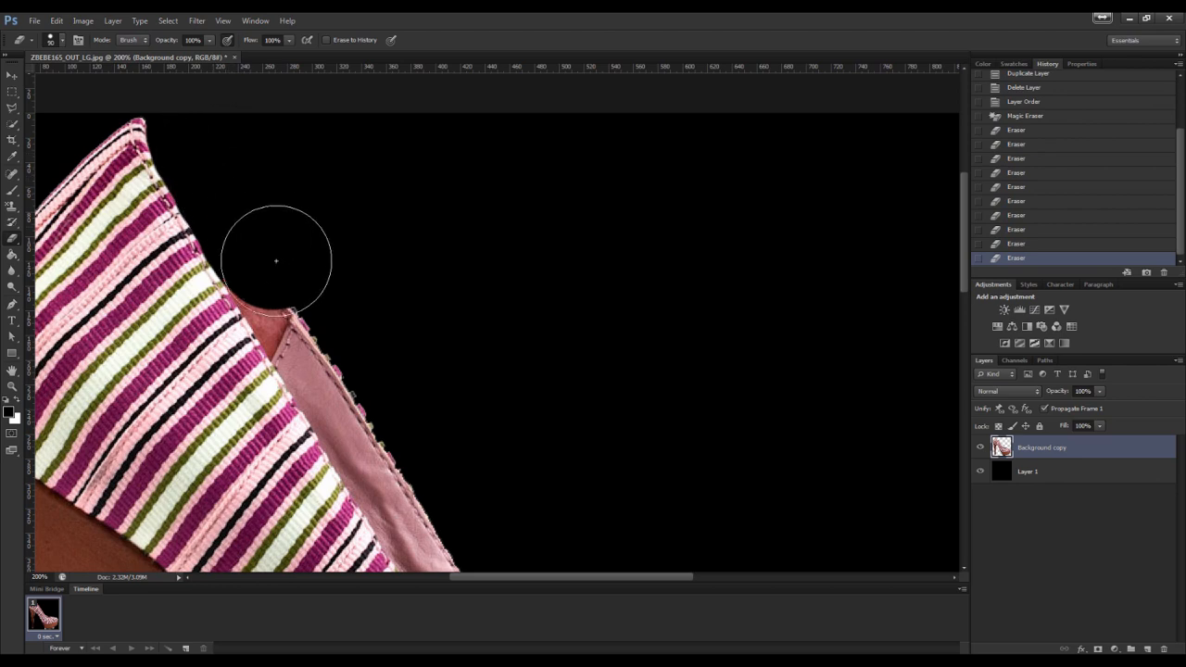
Erase the remaining fringe along the shoe's opening from the collar down to the toe
scroll(275, 259, "down", 2)
left_click(279, 183)
left_click(295, 203)
left_click(316, 242)
left_click(325, 257)
right_click(327, 257)
left_click(441, 289)
left_click(332, 225)
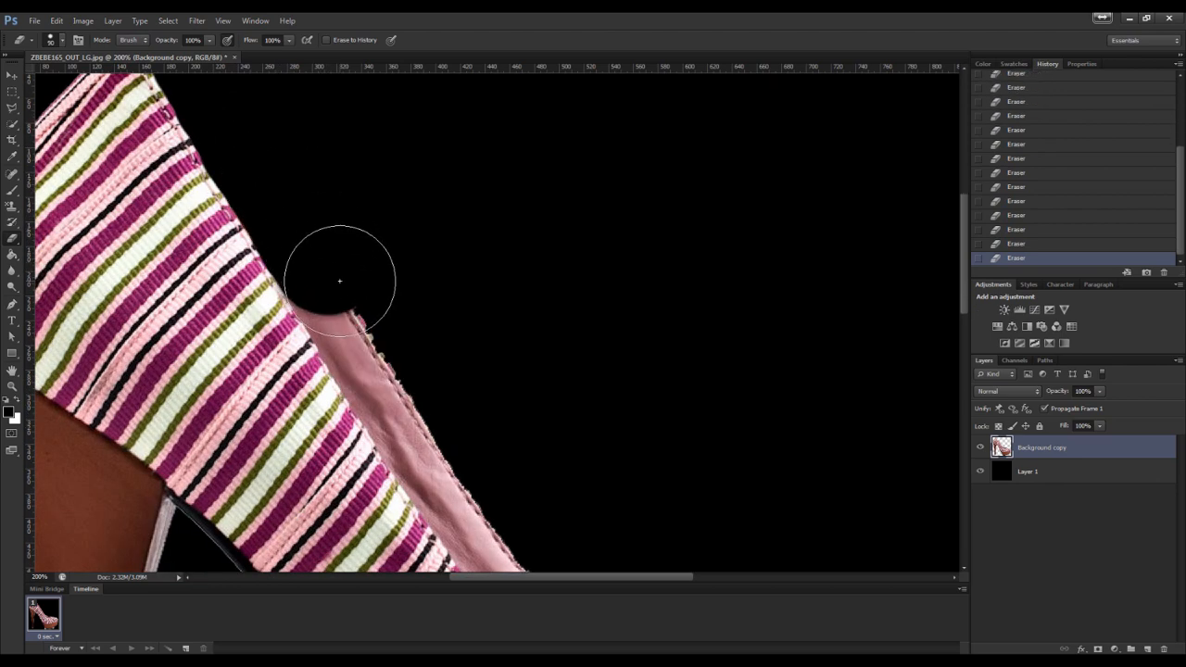
left_click(349, 310)
scroll(361, 243, "down", 1)
right_click(356, 255)
left_click(353, 207)
left_click(378, 278)
scroll(401, 225, "down", 2)
left_click(401, 223)
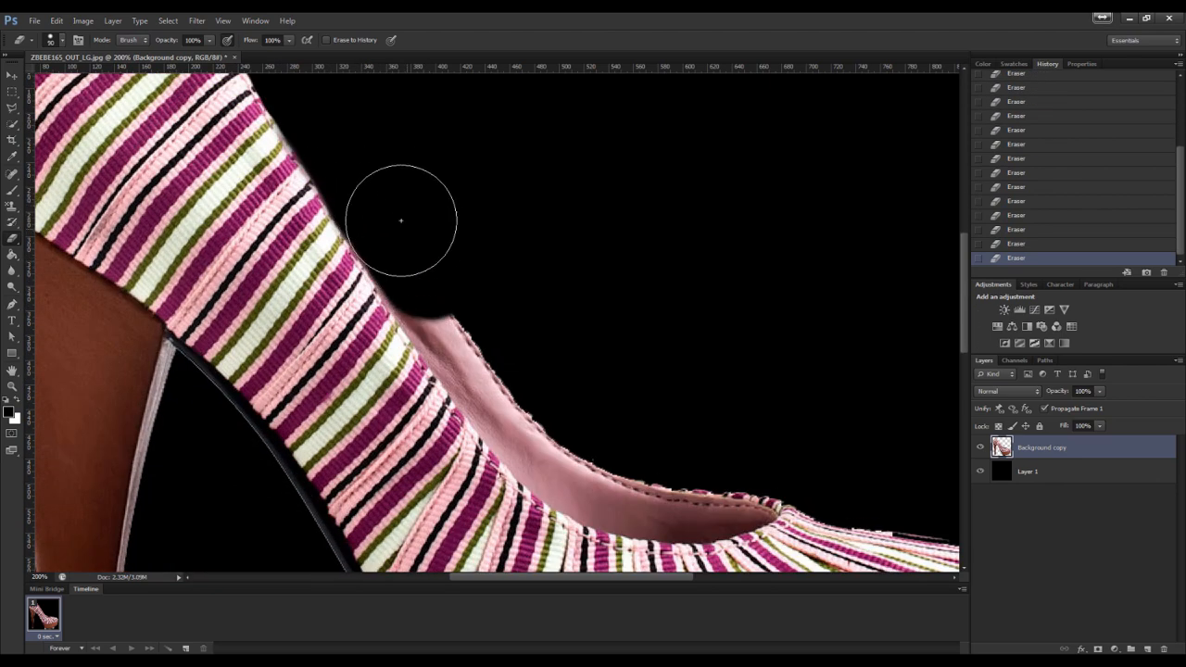
left_click(432, 265)
key("p")
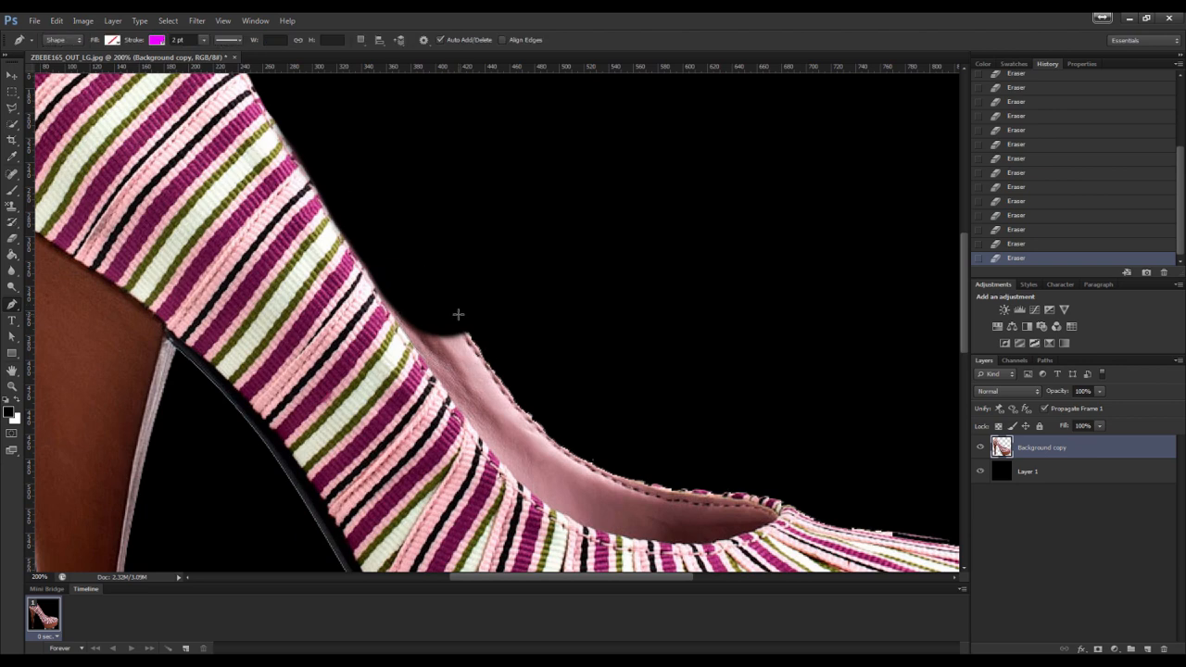
left_click(12, 238)
left_click(437, 272)
scroll(464, 250, "down", 2)
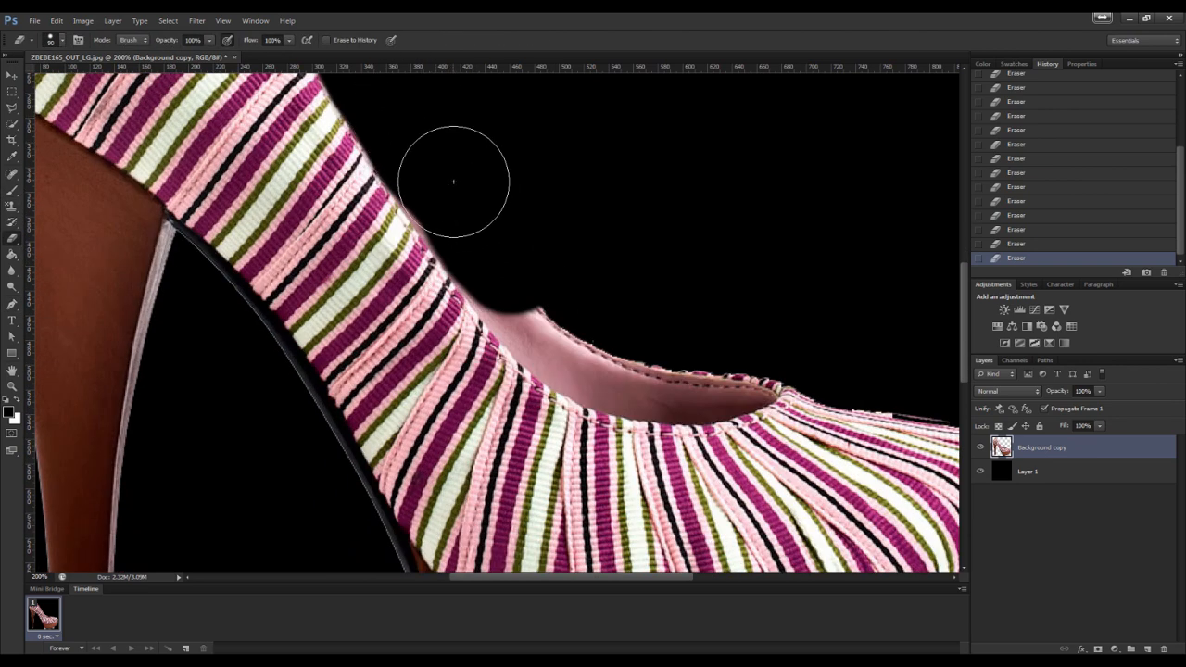
mouse_move(469, 204)
left_mouse_down()
mouse_move(547, 317)
mouse_move(643, 352)
mouse_move(738, 359)
left_mouse_up()
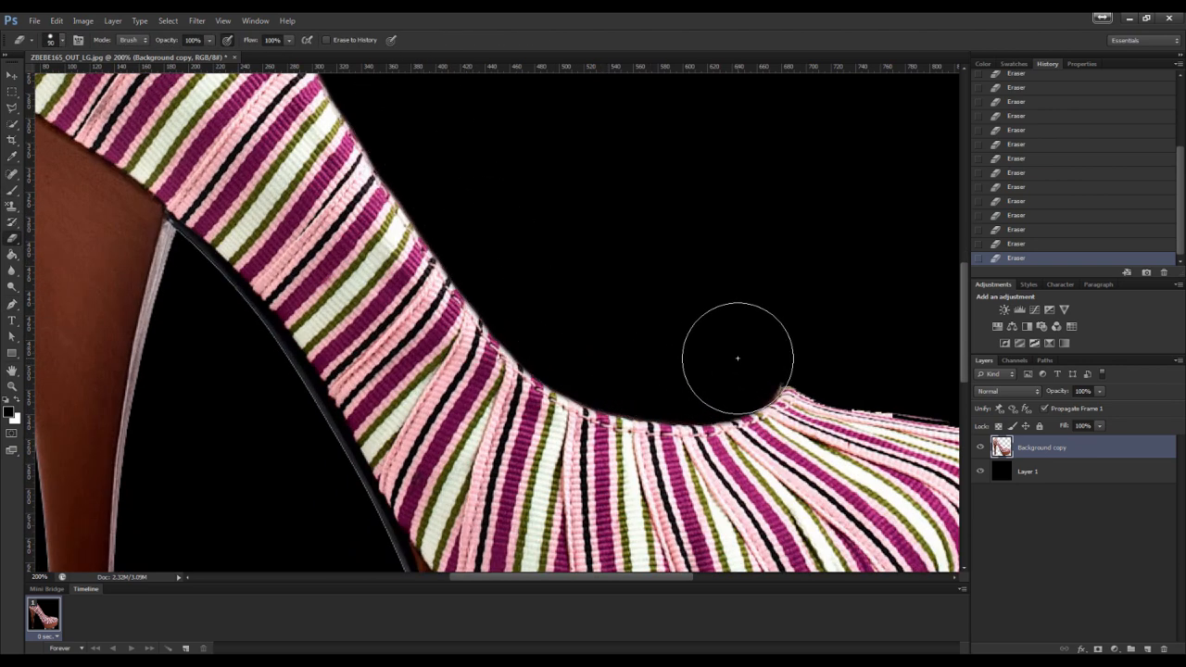
Paint the toe's upper edge back with the History Brush
scroll(738, 359, "down", 3)
scroll(737, 358, "right", 10)
left_click(12, 223)
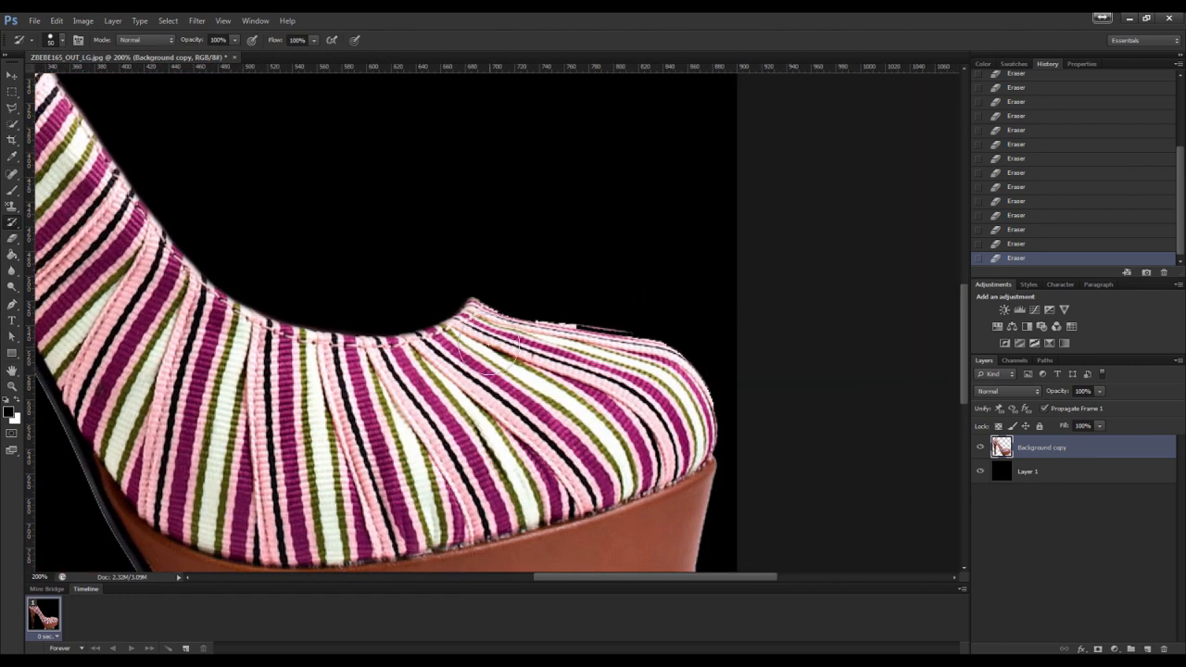
mouse_move(489, 344)
left_mouse_down()
mouse_move(584, 343)
mouse_move(677, 364)
left_mouse_up()
key("e")
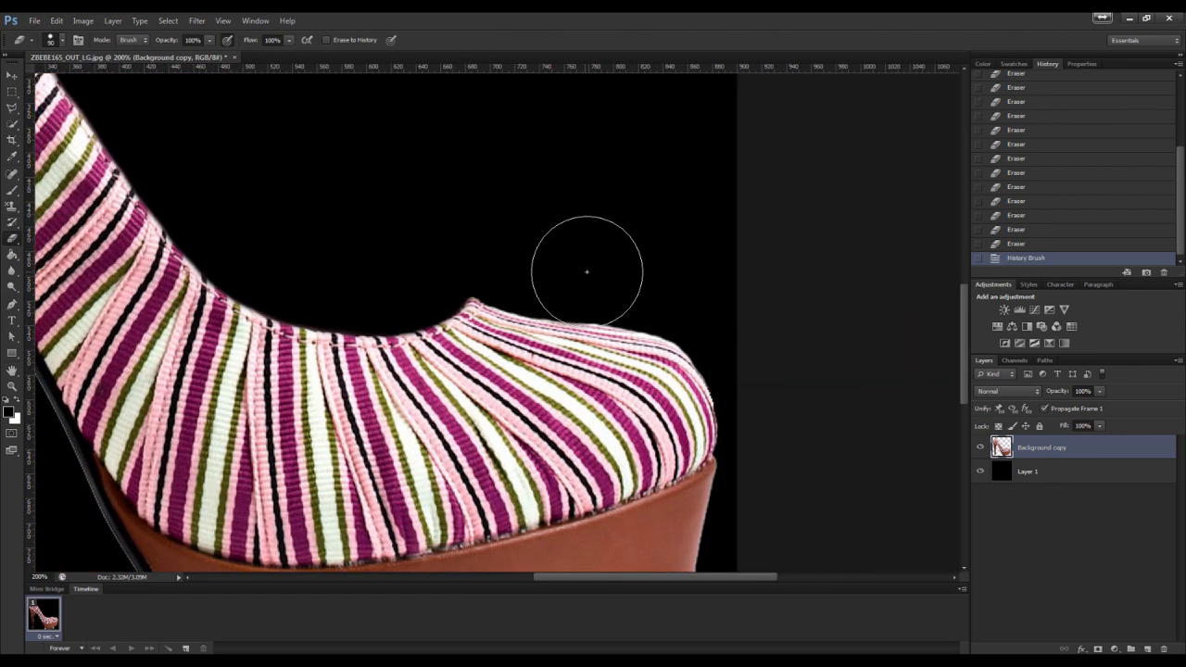
Erase the leftover fringe just above the toe's upper edge
left_click_drag(587, 272, 630, 274)
left_click_drag(708, 302, 652, 286)
scroll(688, 396, "down", 7)
right_click(639, 419)
left_click(686, 356)
Shrink the eraser to 20 px and erase the dark fringe along the platform's bottom edge
key("bracketleft")
key("bracketleft")
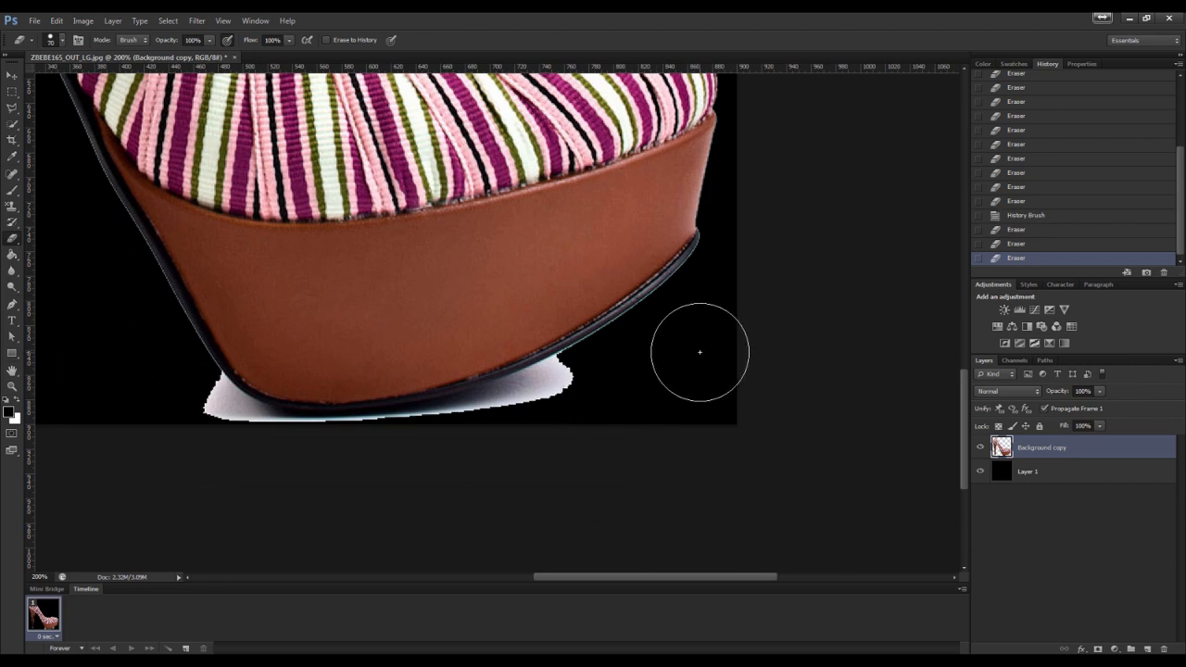
key("bracketleft")
key("bracketleft")
key("bracketleft")
key("bracketleft")
key("bracketleft")
left_click(708, 253)
left_click(702, 263)
left_click(694, 273)
left_click(682, 281)
left_click(669, 294)
left_click(653, 306)
left_click(646, 311)
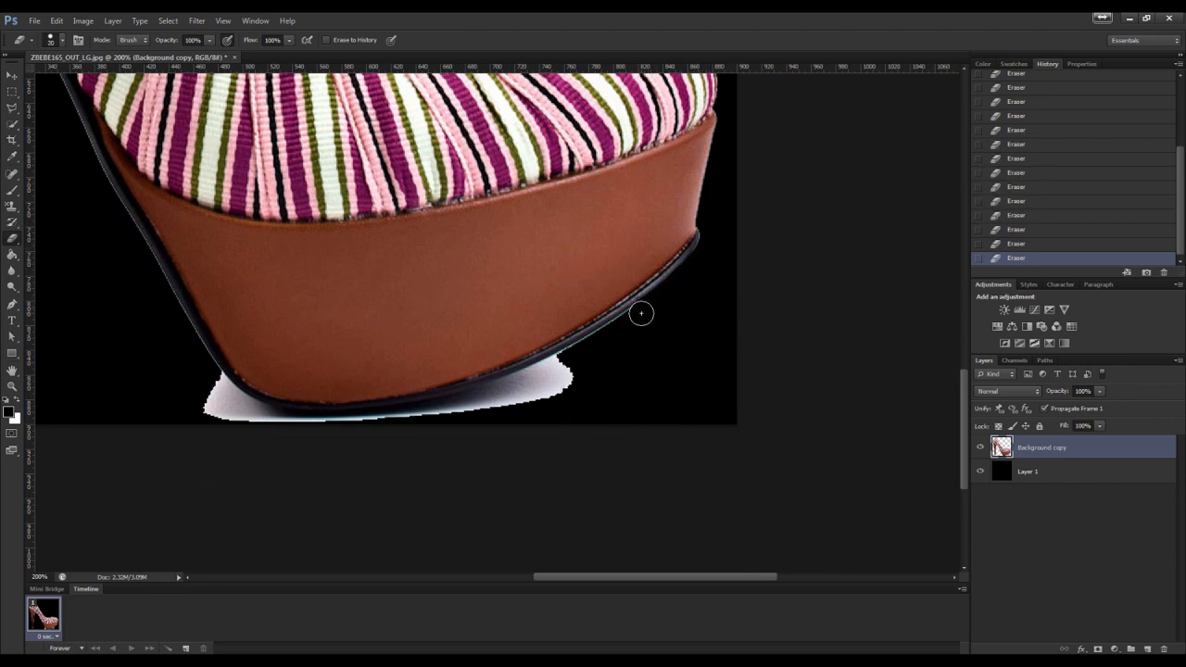
left_click(630, 322)
left_click(618, 333)
left_click(603, 341)
scroll(587, 350, "down", 2)
left_click(580, 294)
left_click(564, 304)
left_click(548, 313)
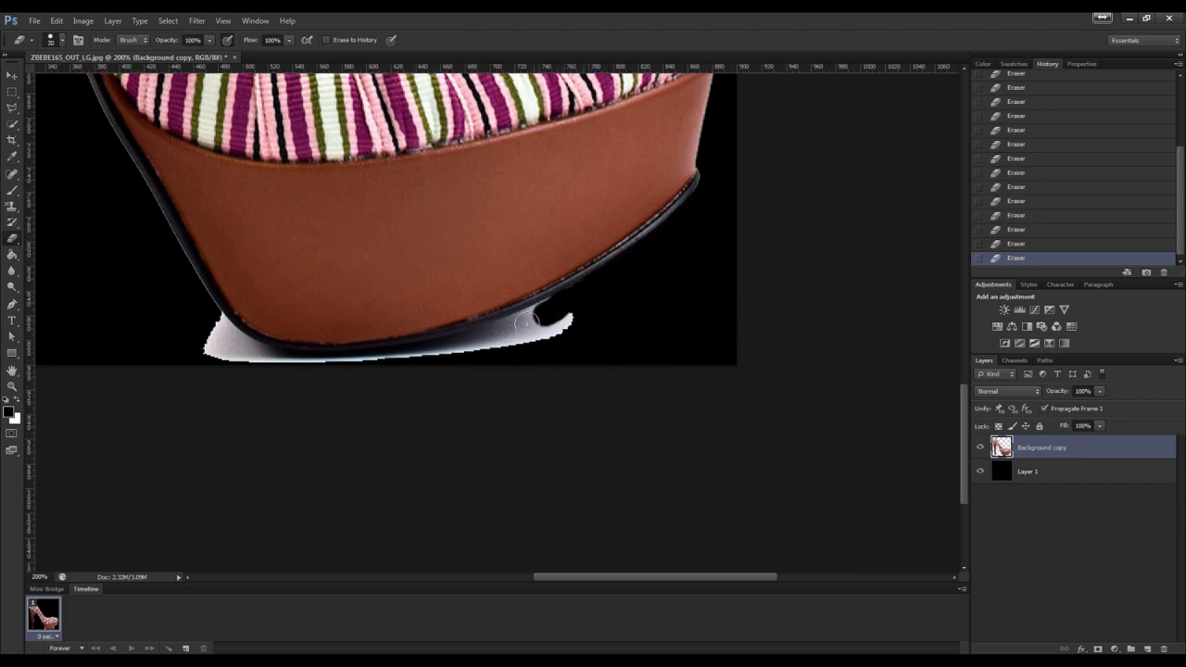
mouse_move(525, 322)
left_mouse_down()
mouse_move(560, 301)
mouse_move(471, 340)
mouse_move(386, 358)
mouse_move(264, 356)
mouse_move(211, 320)
mouse_move(332, 371)
mouse_move(537, 332)
mouse_move(570, 345)
left_mouse_up()
left_click(616, 333)
key("e")
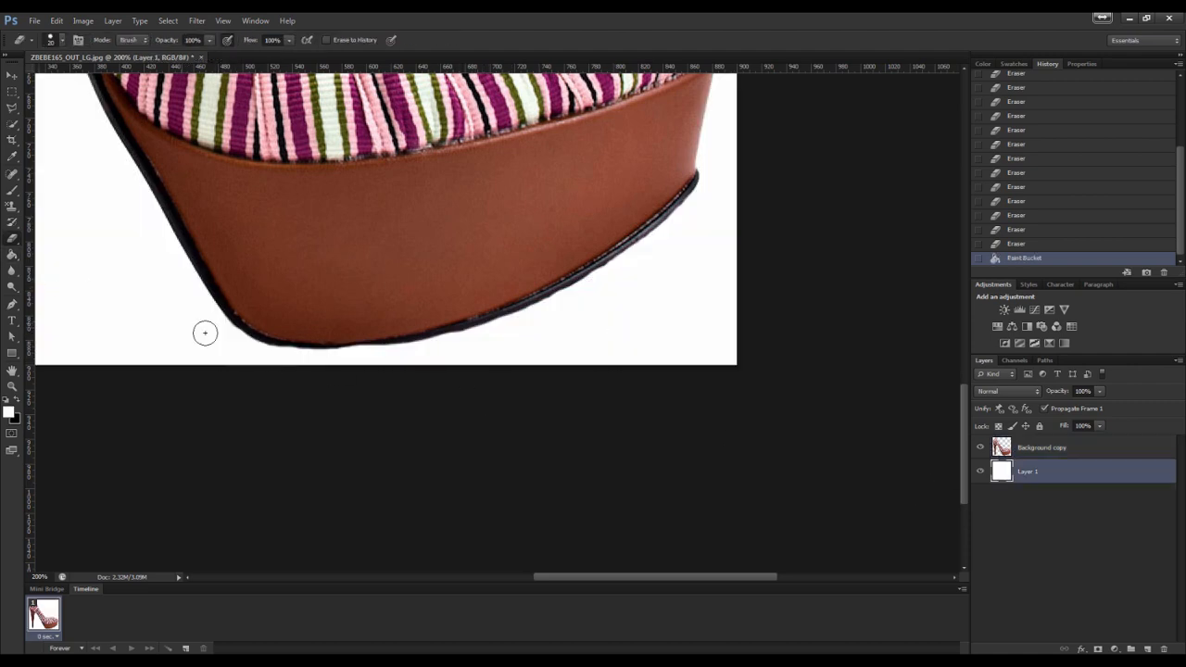
Select the Background copy layer and erase the white shadow under the sole
left_click(1042, 447)
left_click_drag(352, 358, 426, 352)
left_click_drag(426, 353, 502, 329)
mouse_move(502, 330)
left_mouse_down()
mouse_move(390, 355)
mouse_move(373, 326)
mouse_move(414, 320)
mouse_move(315, 362)
mouse_move(291, 358)
left_mouse_up()
left_click(402, 355)
Select the remaining shadow under the sole with the Magic Wand, deselect, and erase the leftovers
key("y")
key("w")
left_click(404, 357)
left_click(12, 238)
key("ctrl+d")
mouse_move(394, 363)
left_mouse_down()
mouse_move(469, 342)
mouse_move(390, 355)
left_mouse_up()
left_click_drag(445, 346, 371, 360)
Hide the white Layer 1 to show the shoe on transparency
scroll(371, 359, "up", 1)
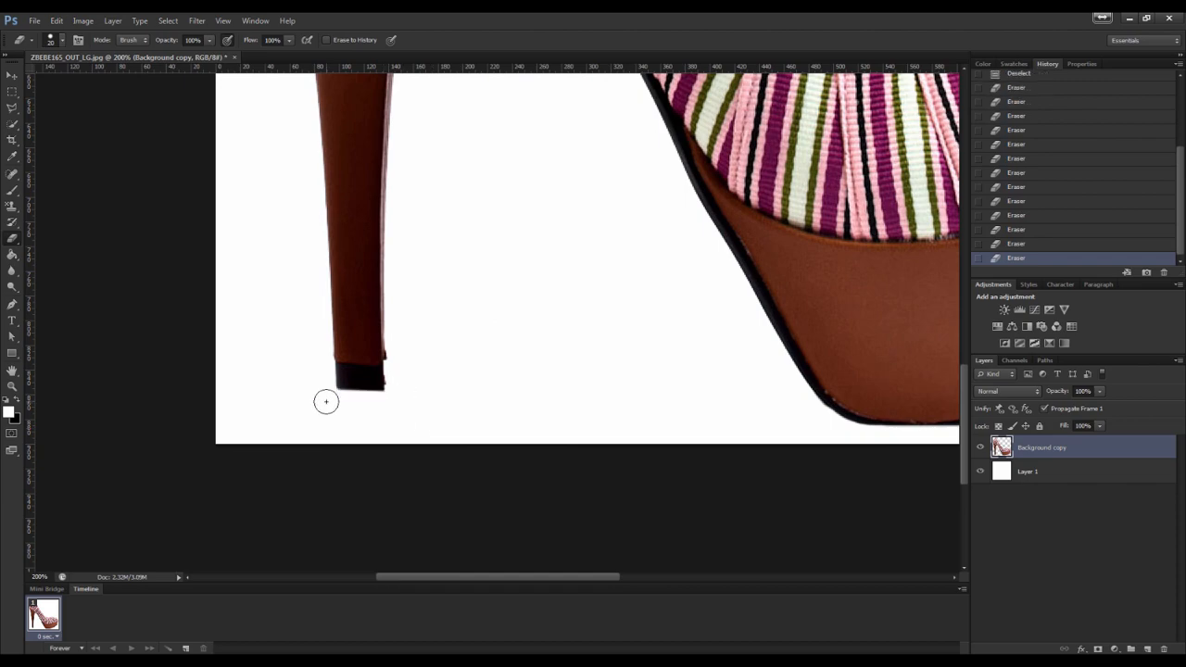
scroll(405, 371, "up", 5)
scroll(421, 396, "up", 5)
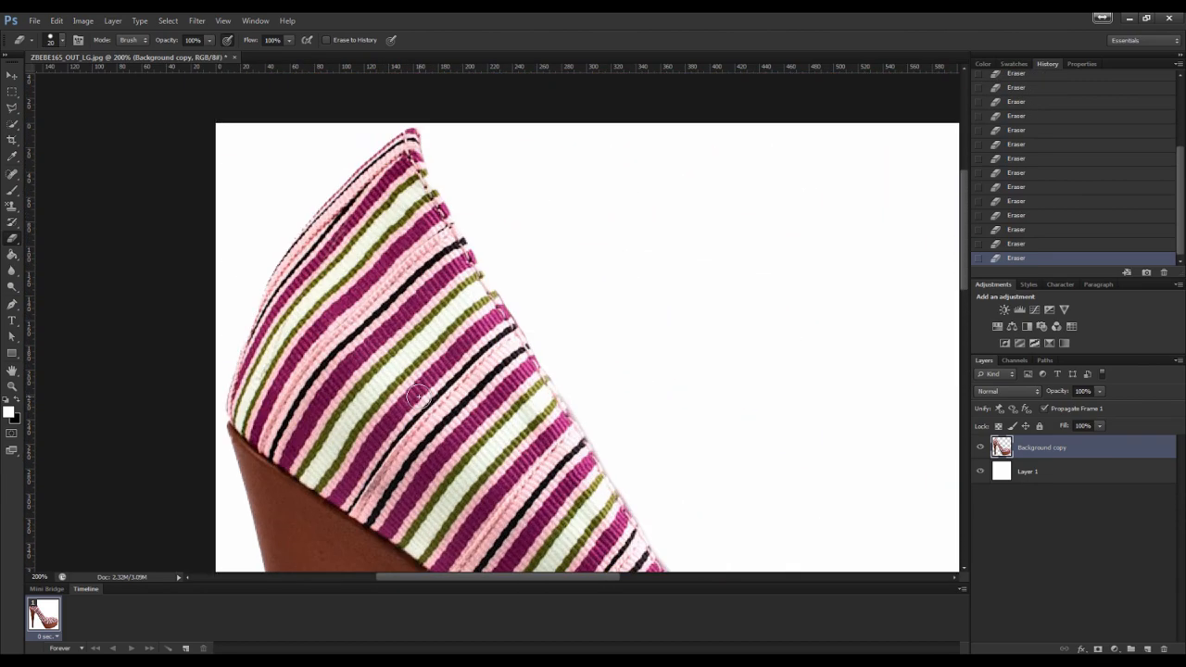
key("ctrl+0")
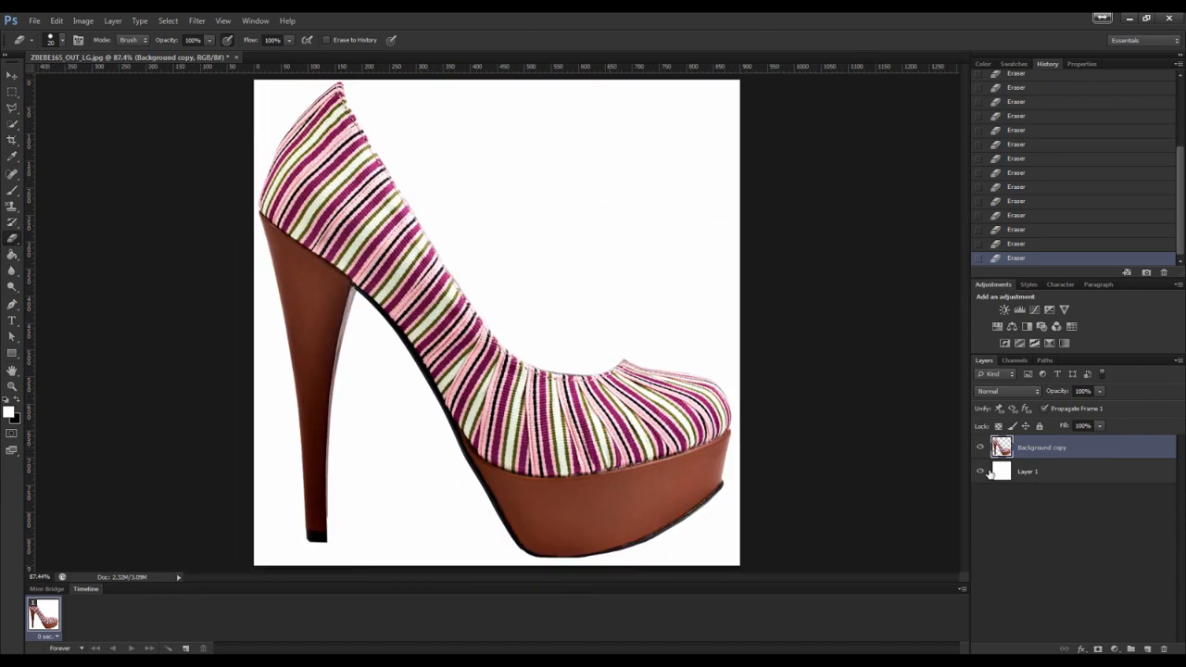
left_click(981, 472)
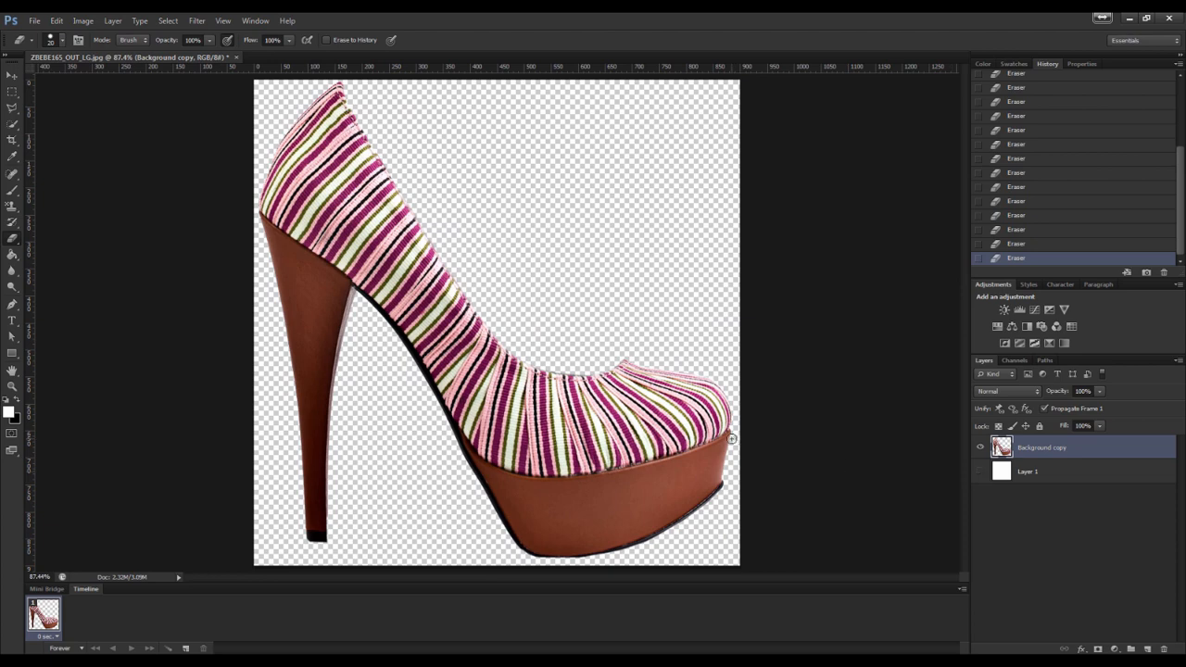
Select the entire canvas and browse up to the 2017 Modding folder in the file explorer
key("ctrl+a")
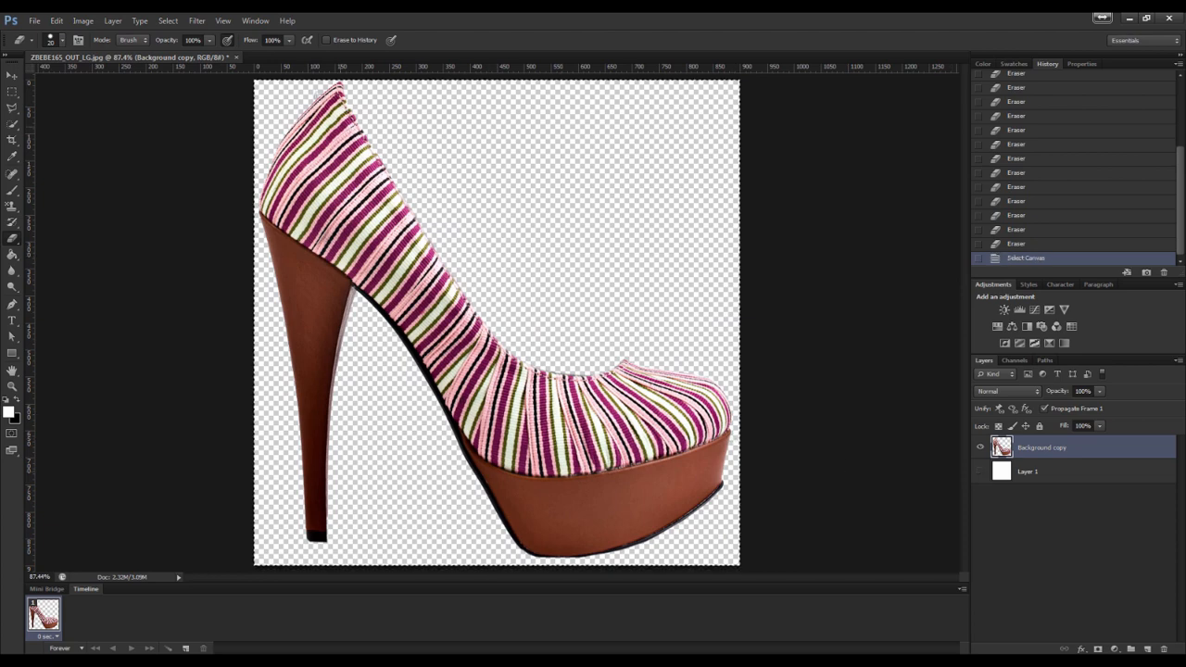
key("alt+Tab")
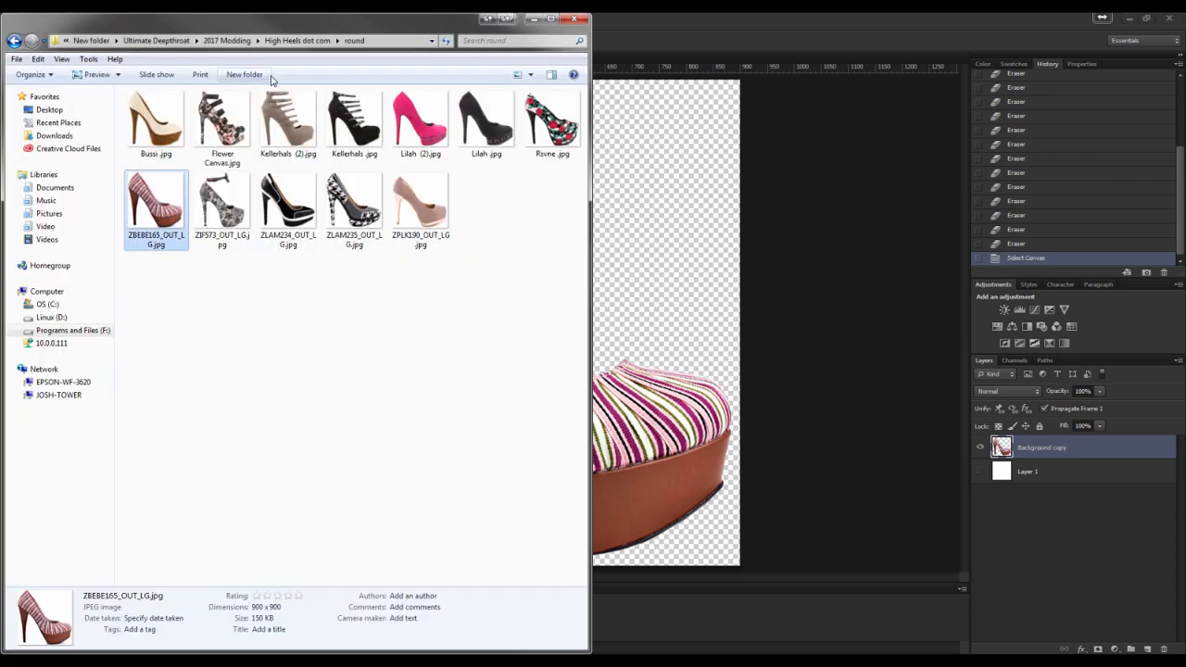
left_click(297, 41)
left_click(232, 41)
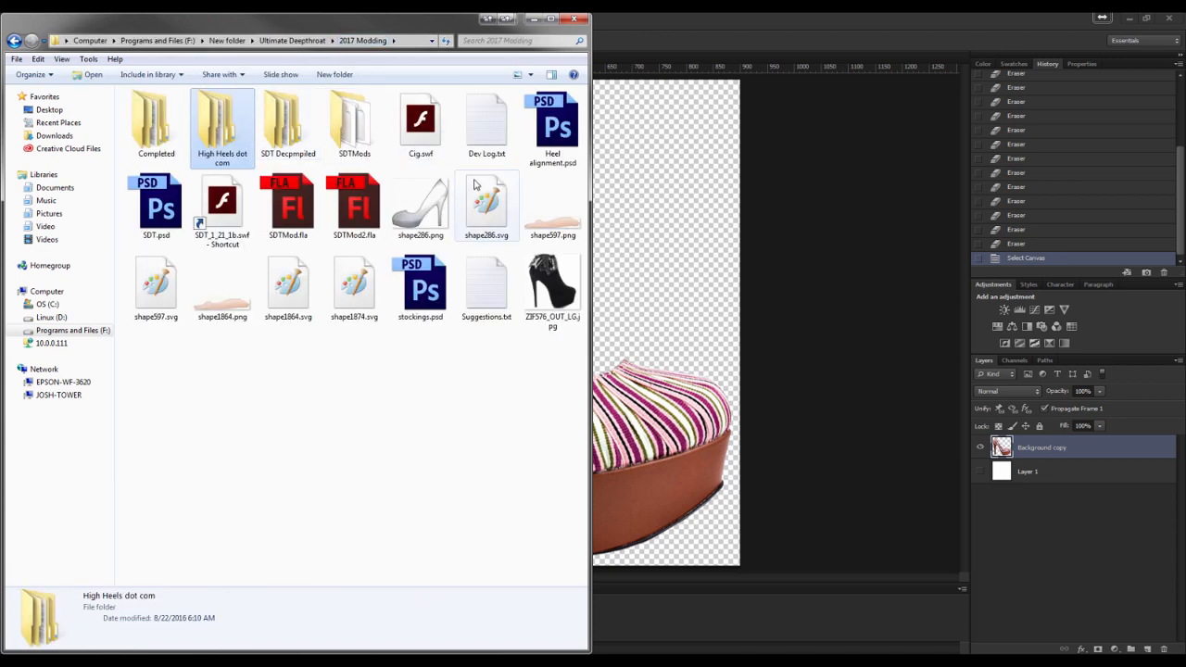
key("alt+Tab")
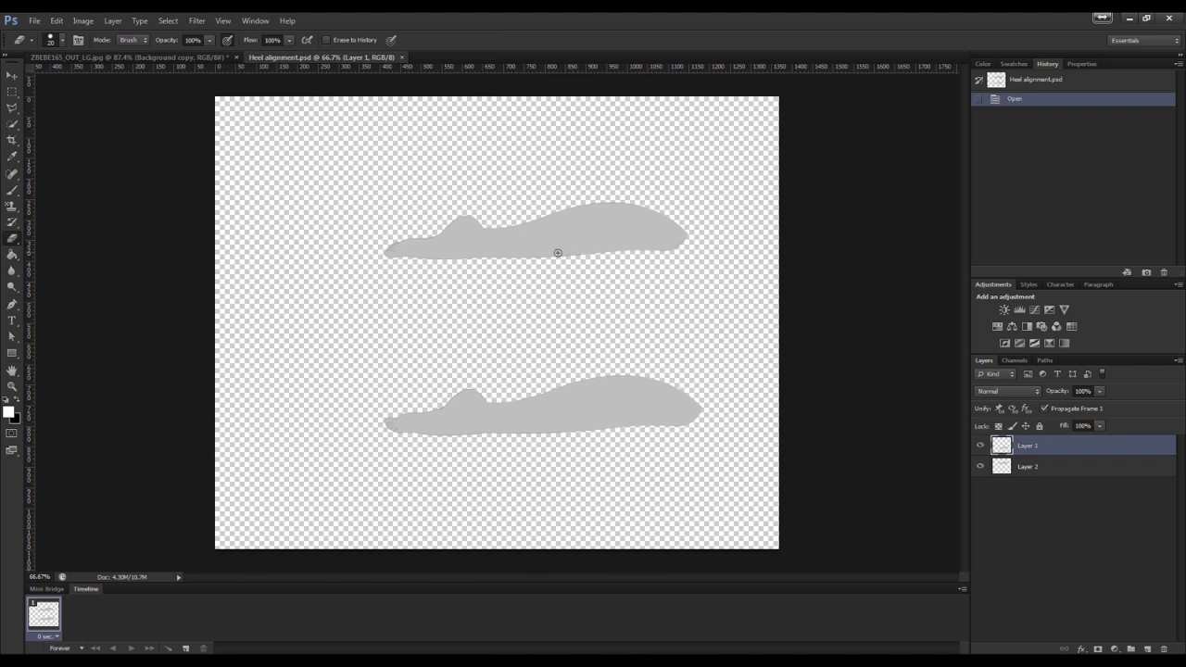
Paste the shoe into Heel alignment.psd and convert the pasted layer to a Smart Object
left_click(178, 57)
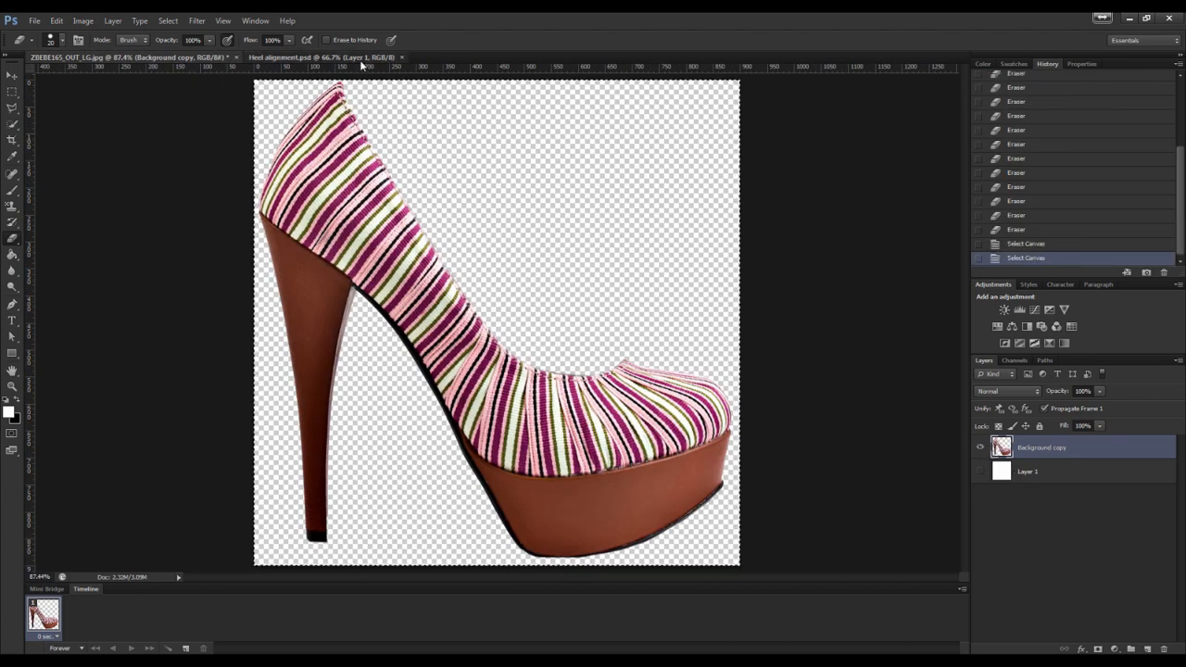
left_click(315, 58)
key("ctrl+v")
right_click(1021, 453)
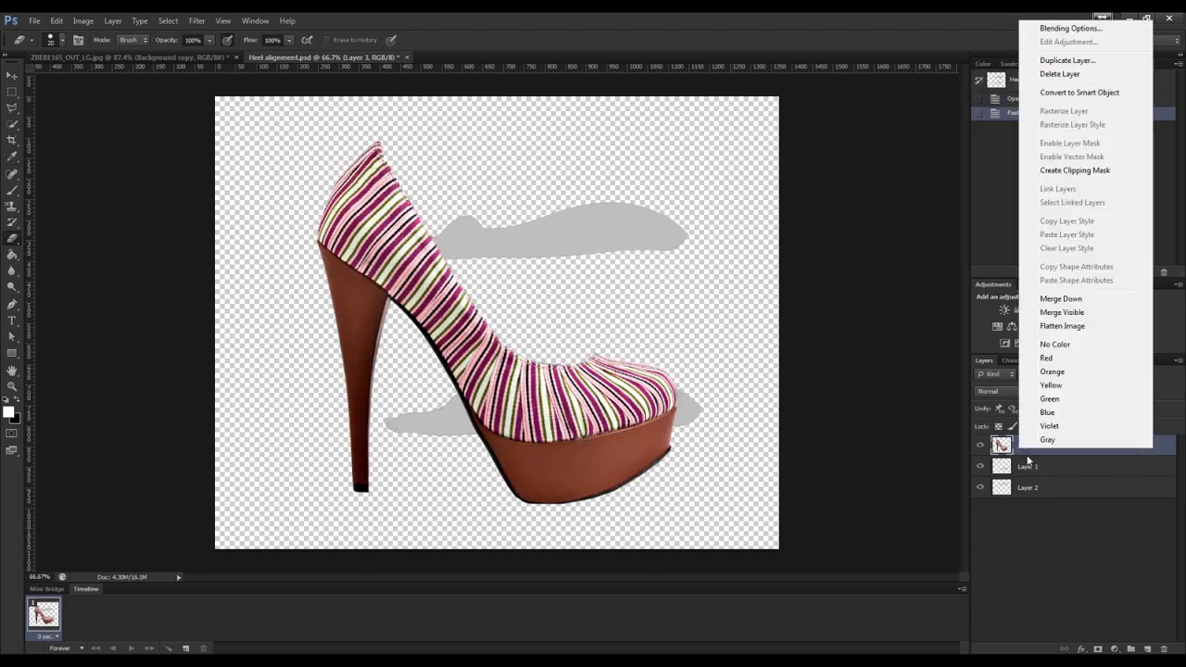
left_click(1079, 93)
Scale the shoe down to about 56% with Free Transform and reopen the transform
key("ctrl+t")
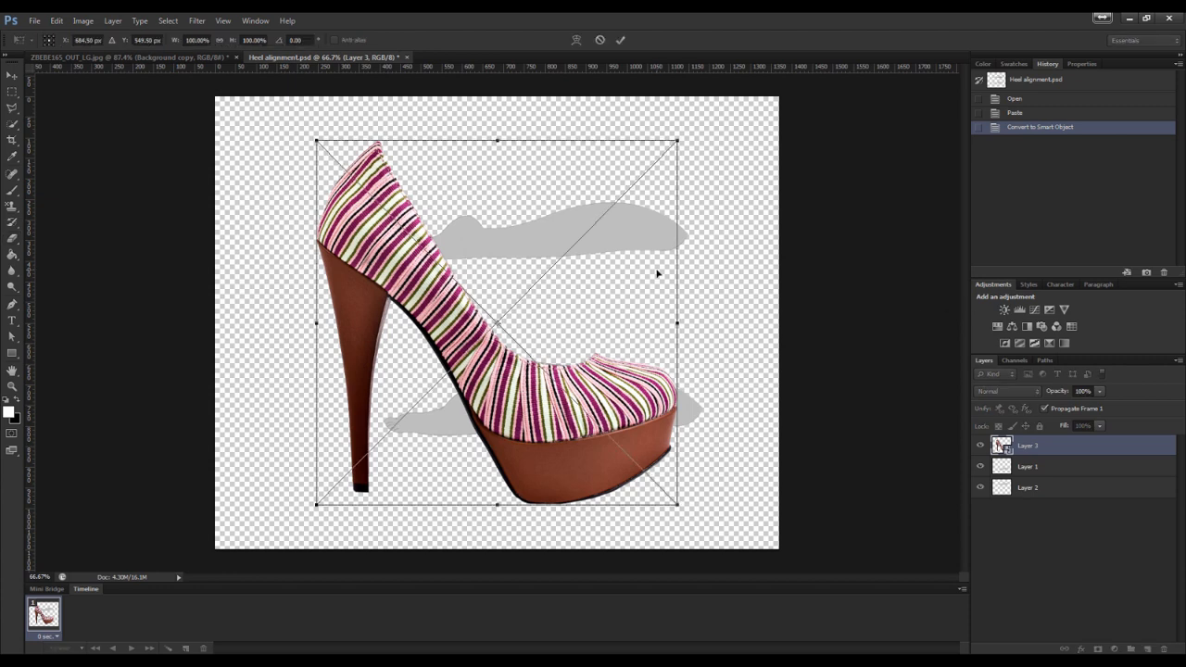
left_click_drag(677, 141, 521, 300)
key("Return")
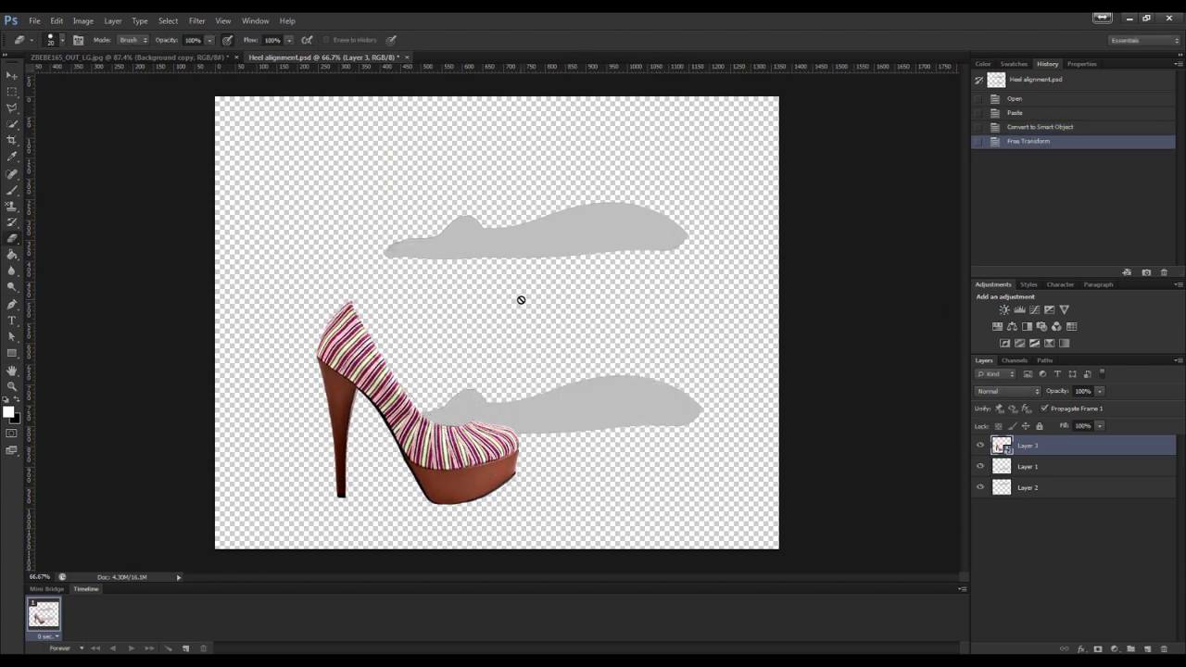
key("Return")
key("ctrl+t")
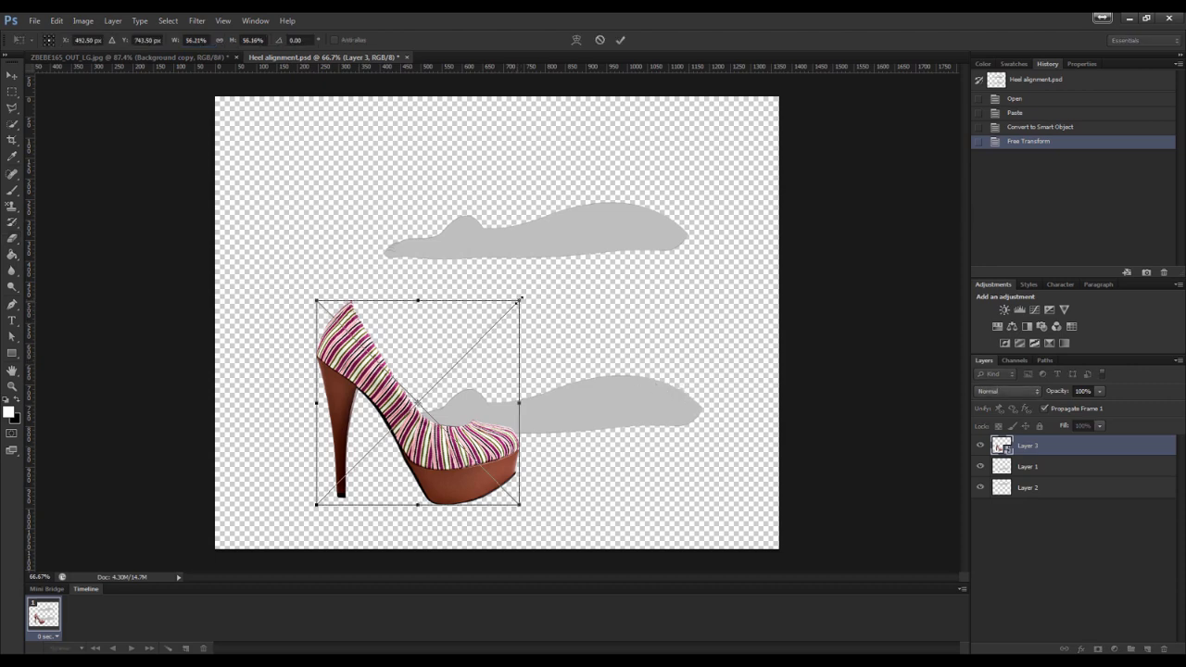
Scale the shoe back up to about 101% and commit the transform
left_click_drag(520, 300, 717, 156)
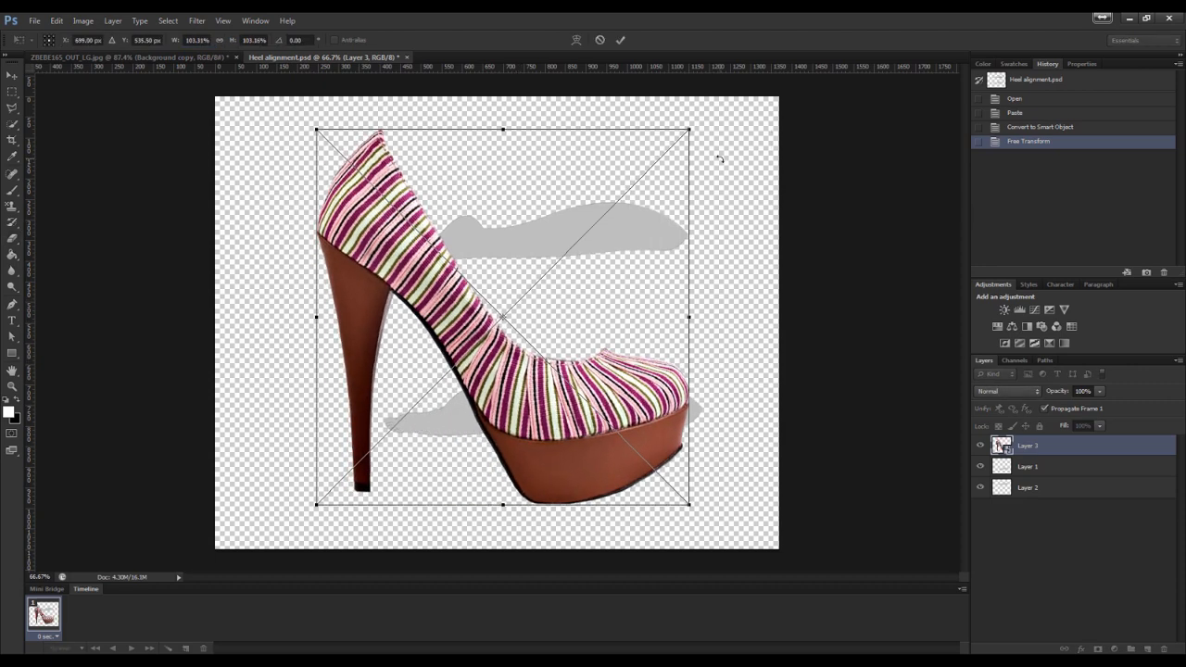
key("Return")
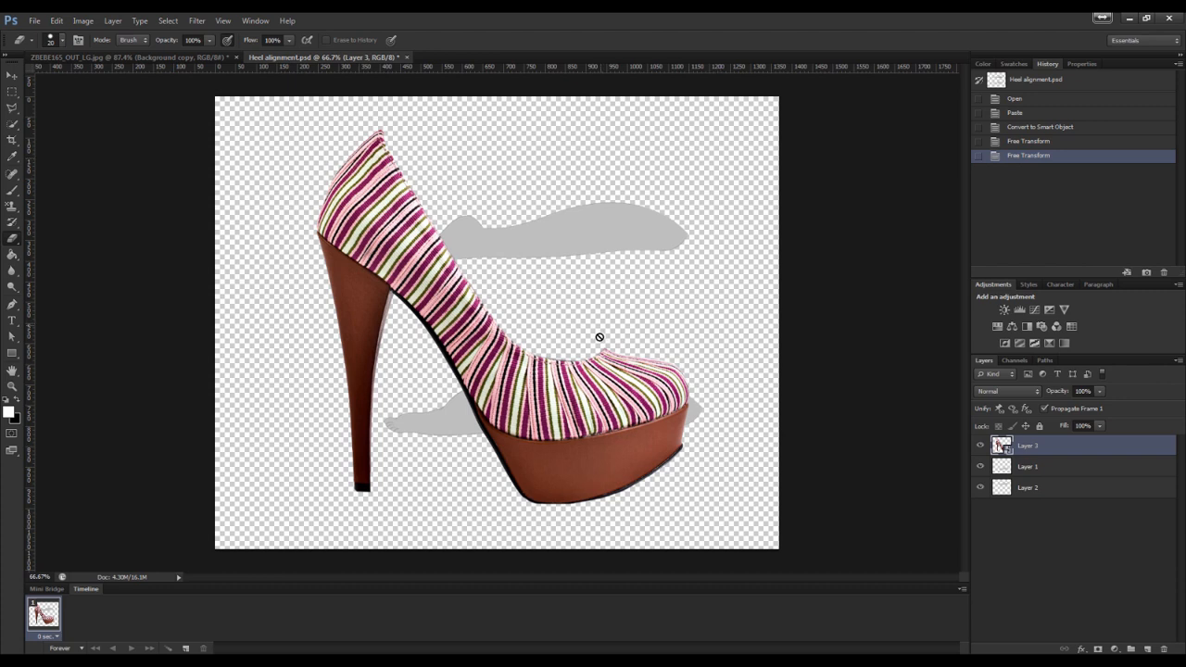
Rasterize the shoe layer and erase a stray fragment along the top edge of the shoe's vamp
right_click(1010, 447)
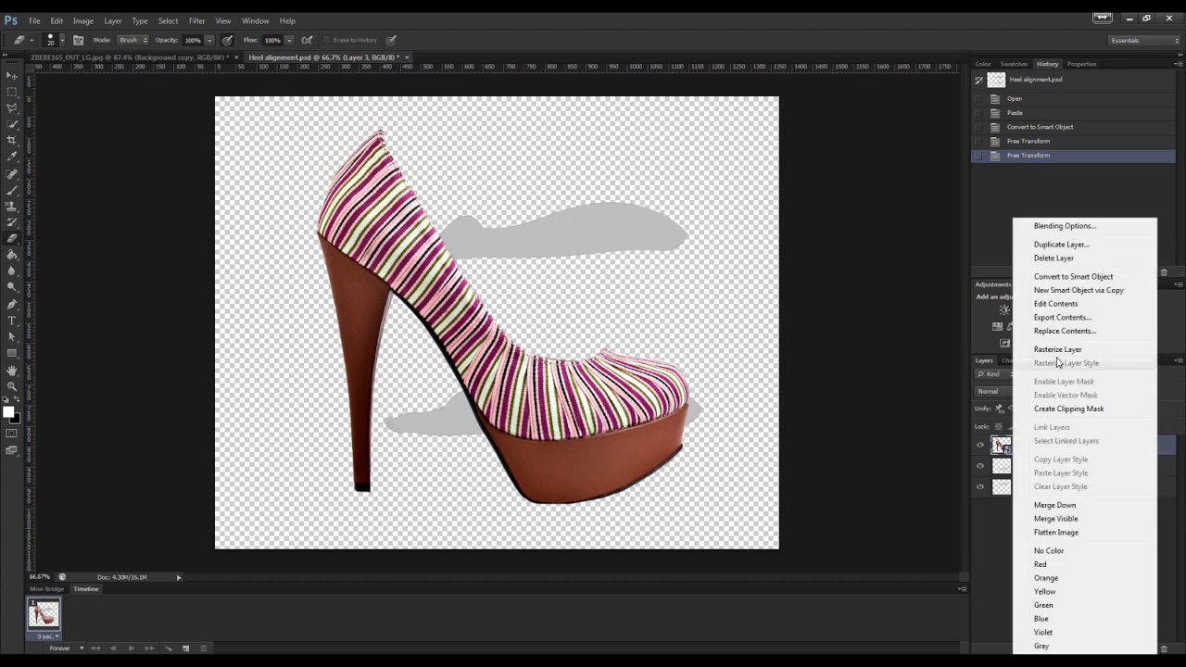
left_click(1037, 350)
key("ctrl+plus")
key("ctrl+plus")
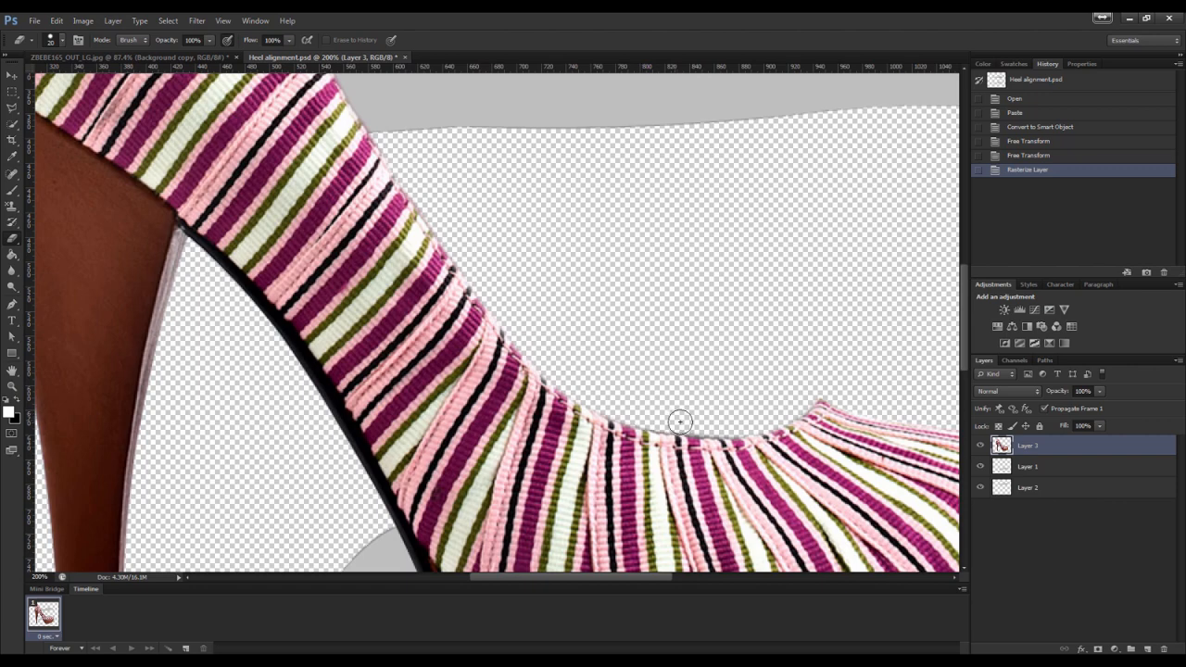
left_click_drag(677, 423, 613, 412)
scroll(732, 400, "down", 1)
key("ctrl+0")
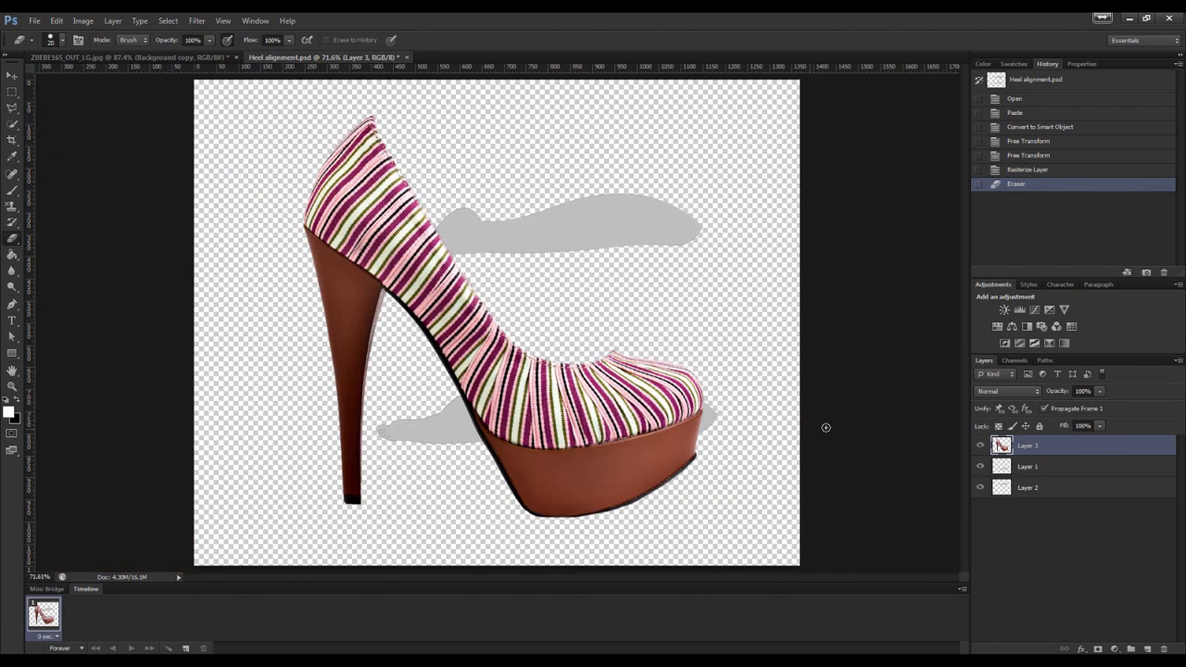
Convert the shoe layer back to a Smart Object
right_click(1001, 447)
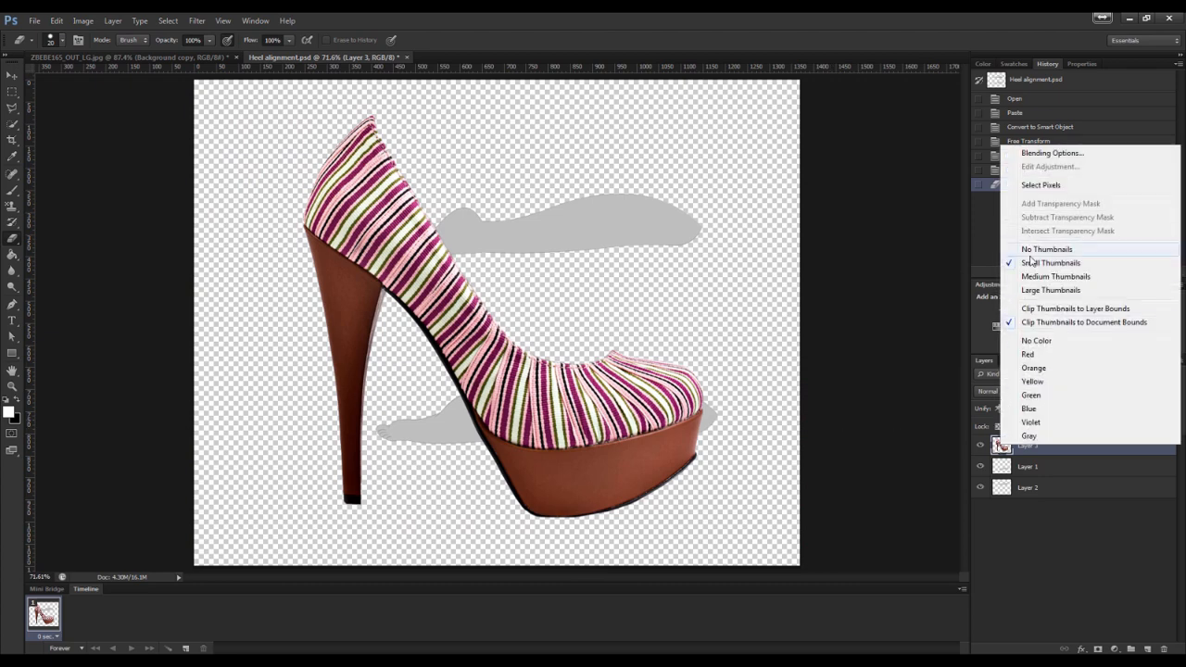
left_click(1004, 466)
right_click(1023, 452)
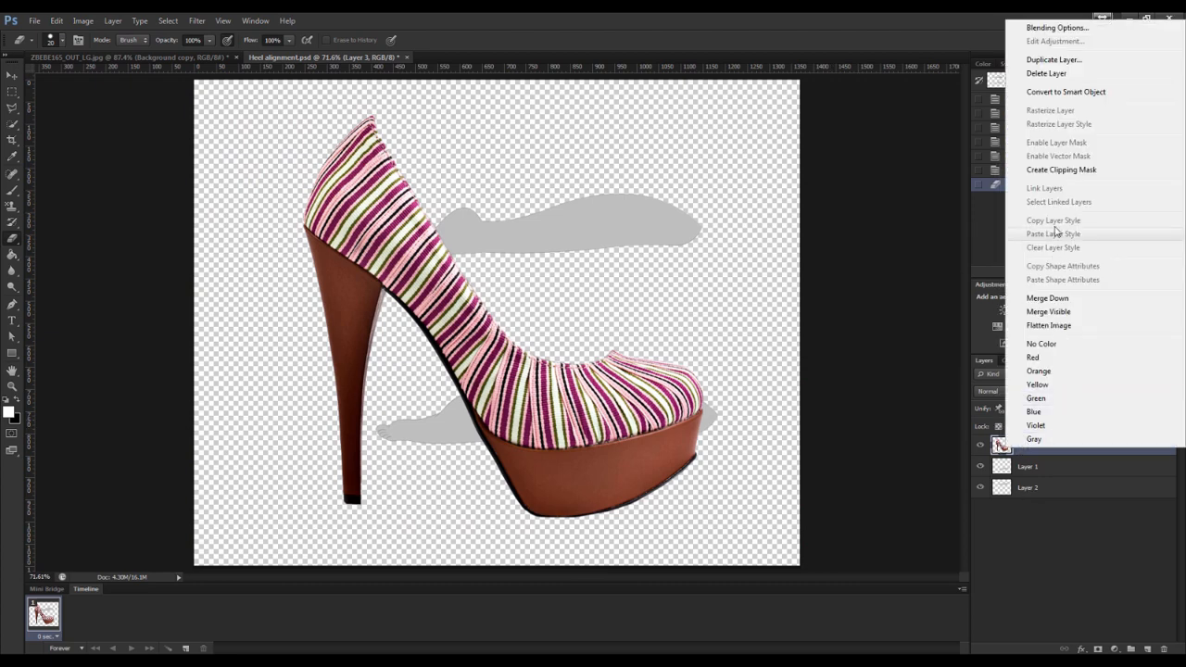
left_click(1056, 91)
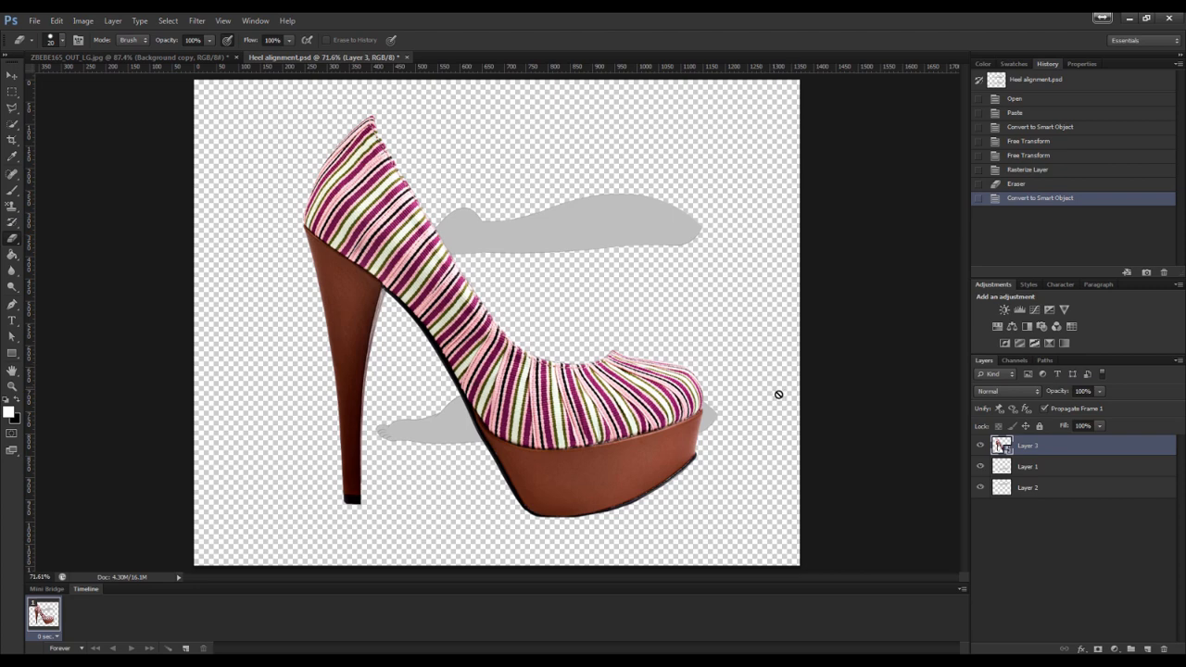
Scale the shoe down to about 28% and rotate it about 90° so it lies along the lower leg shape
key("ctrl+t")
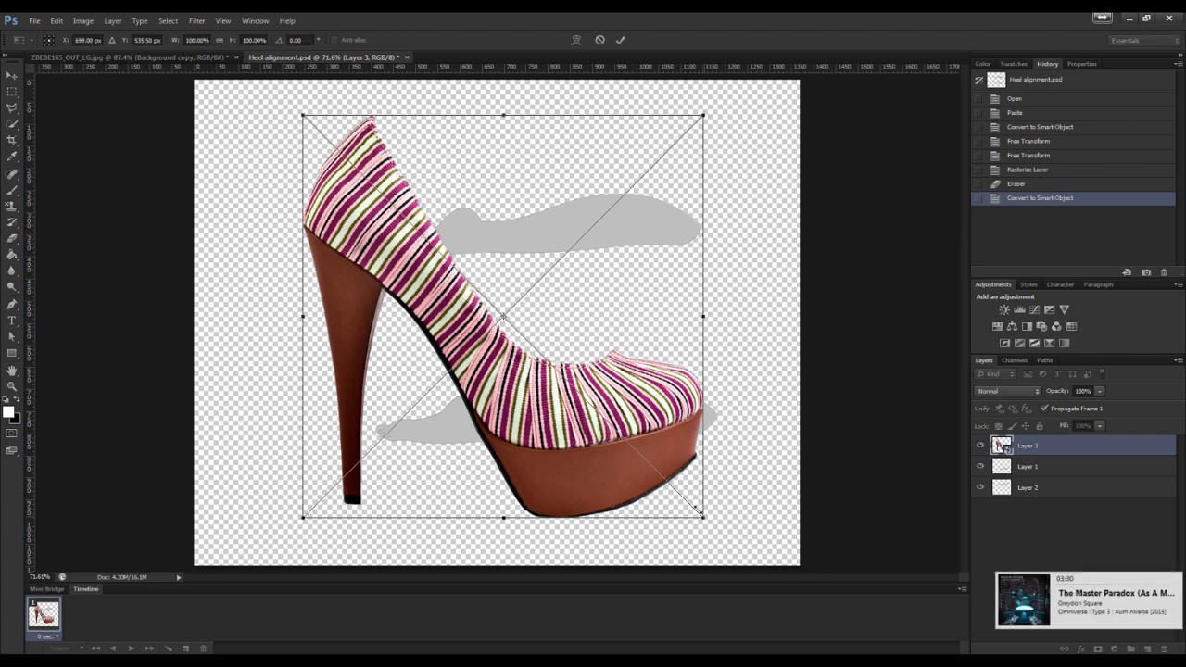
left_click_drag(700, 511, 463, 506)
left_click_drag(524, 301, 438, 422)
key("ctrl+plus")
scroll(441, 419, "down", 4)
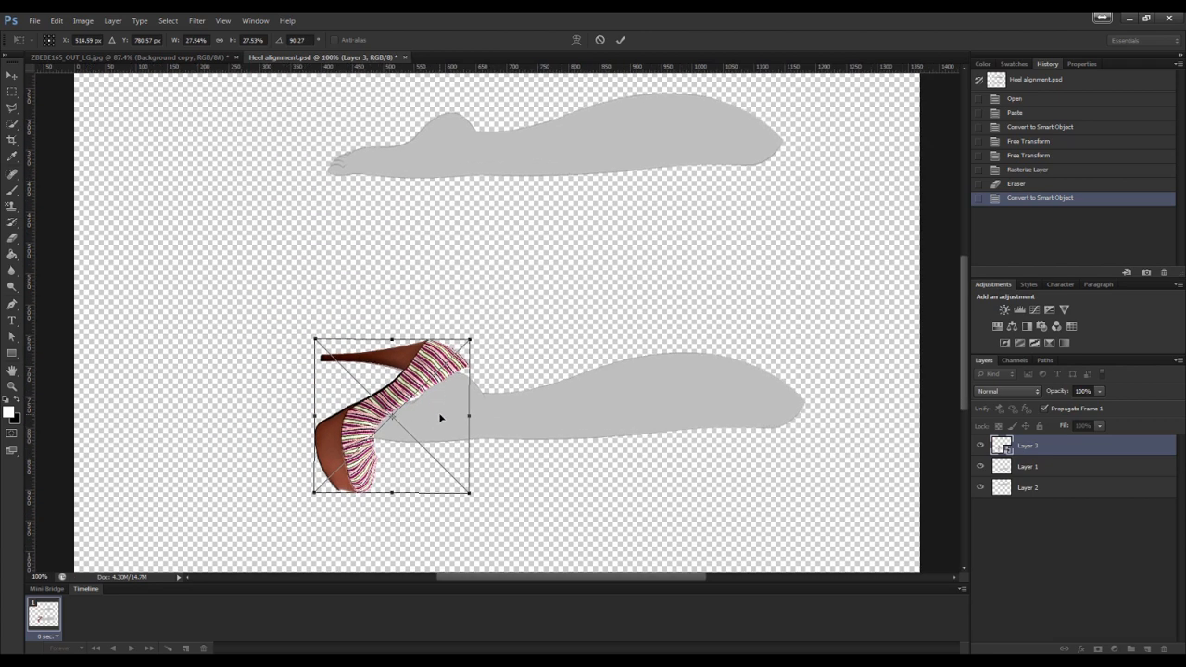
key("ctrl+plus")
scroll(454, 416, "down", 5)
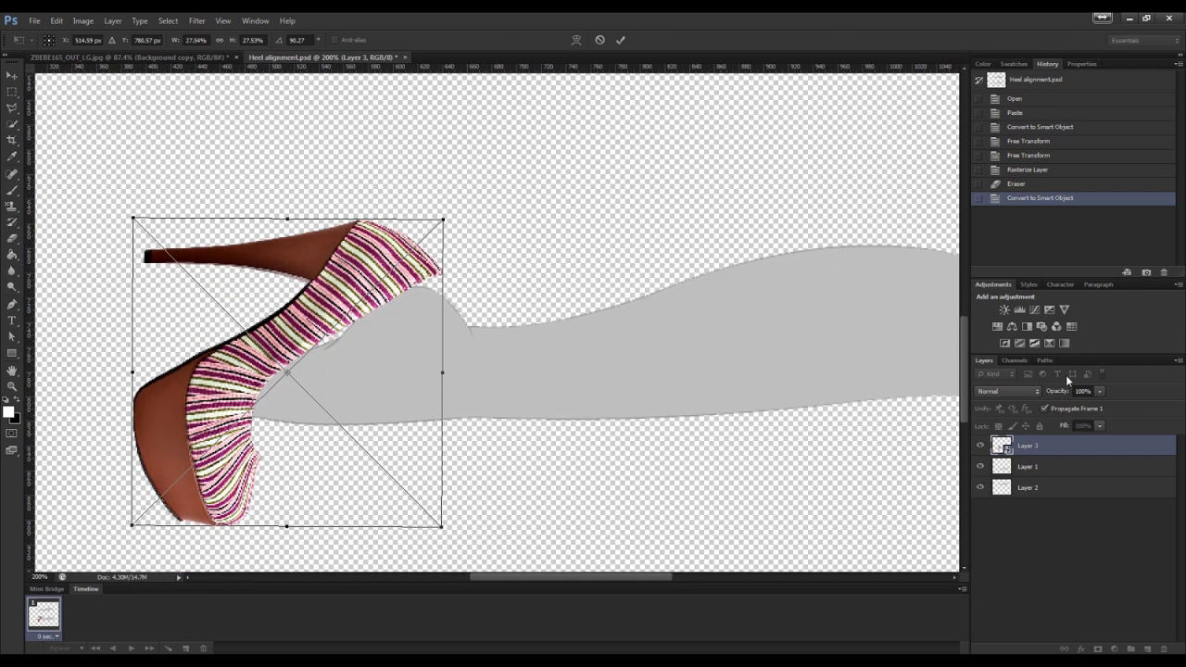
Lower the shoe layer's opacity to 67% and fit the shoe over the foot at about 25% and 114° rotation
left_click(1099, 391)
left_click(439, 525)
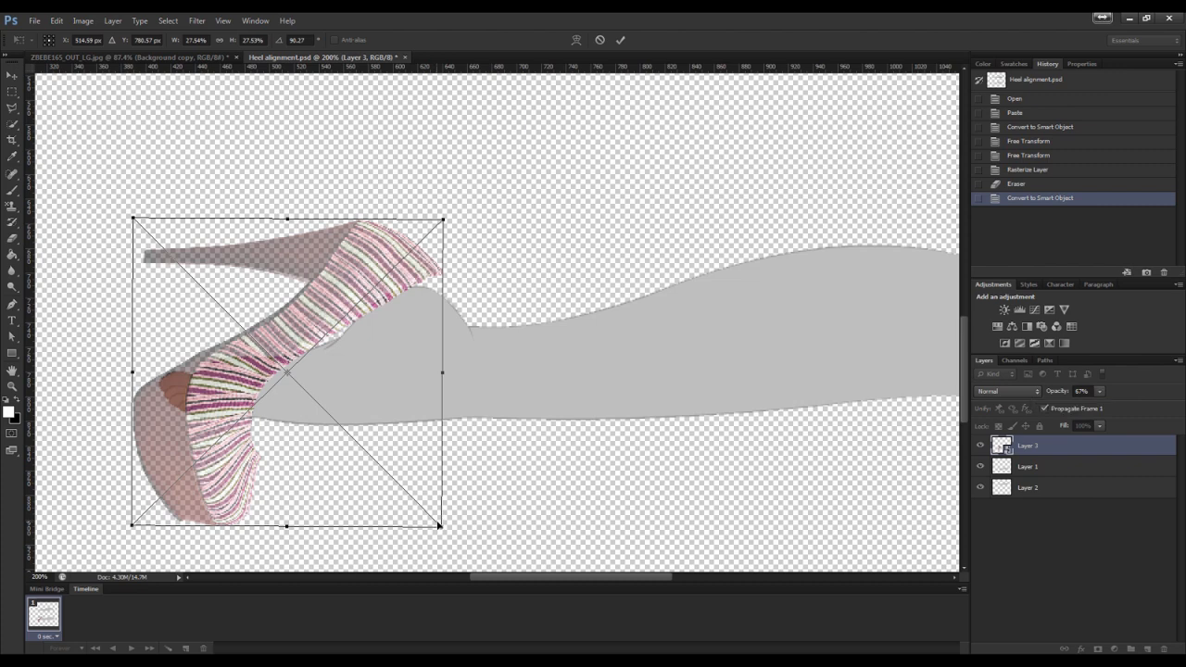
left_click_drag(439, 526, 408, 492)
left_click_drag(454, 269, 501, 339)
left_click_drag(401, 327, 442, 338)
left_click_drag(507, 494, 503, 492)
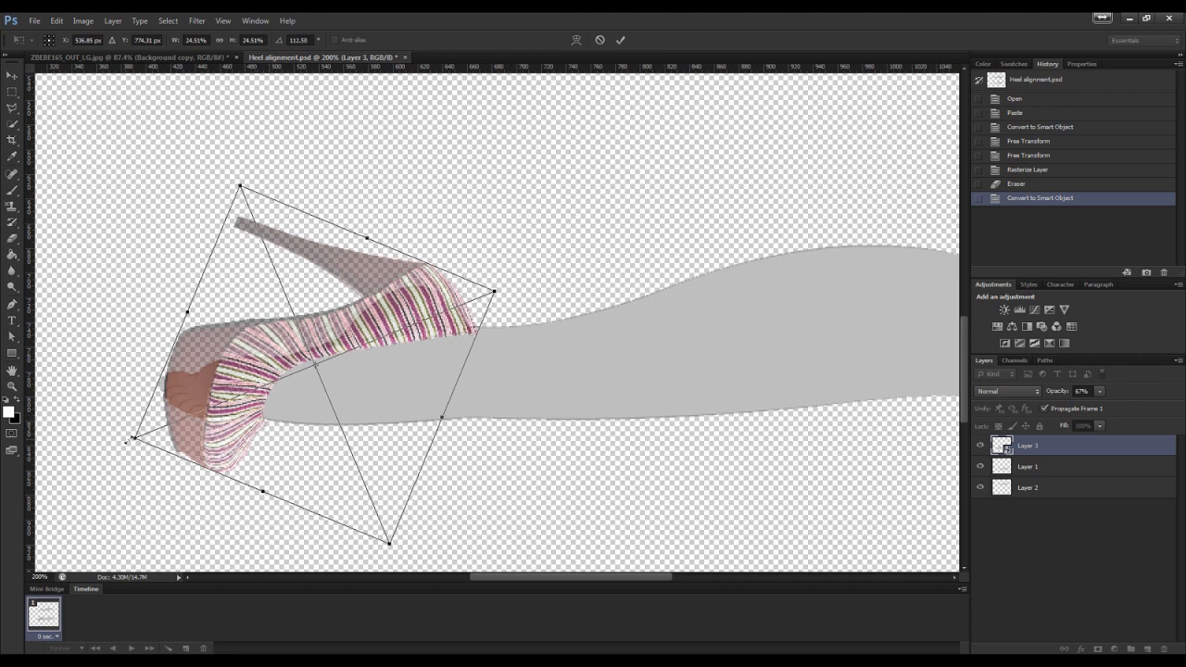
left_click_drag(125, 444, 123, 443)
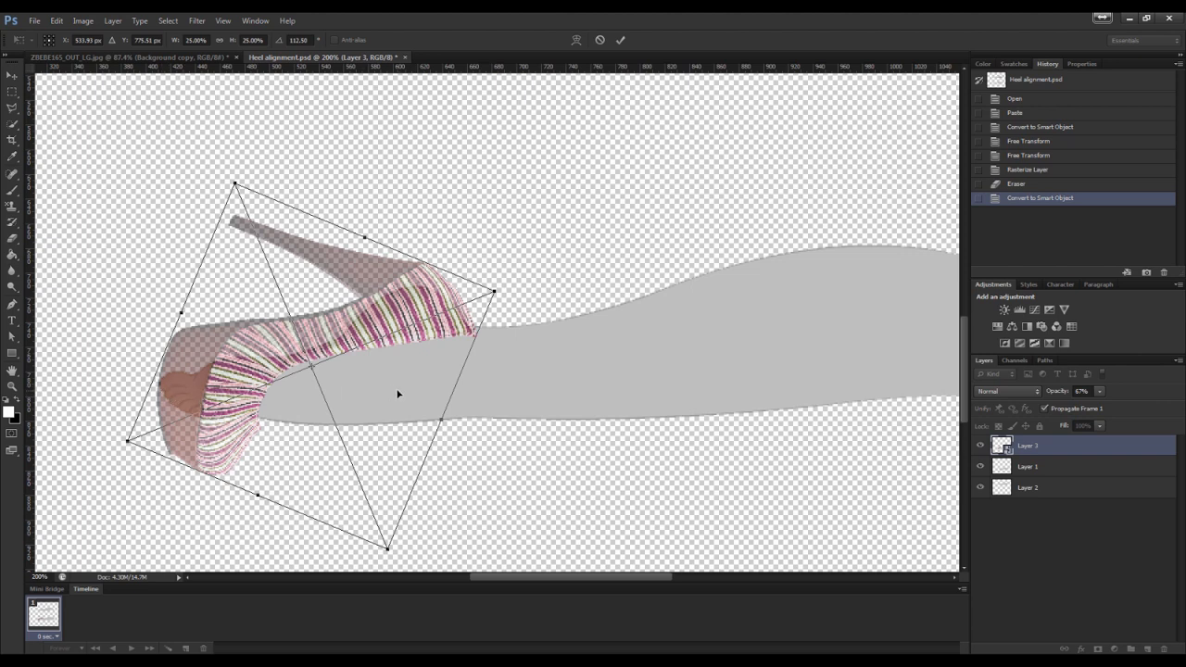
key("Up")
key("Up")
key("Up")
key("Up")
key("Up")
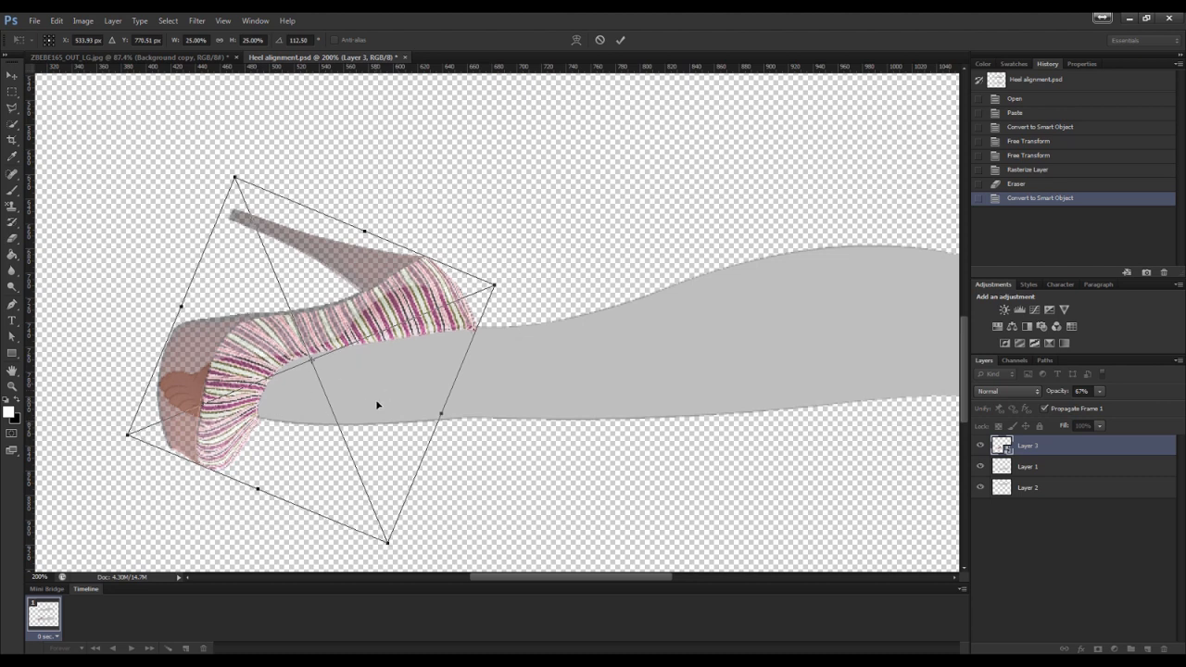
left_click_drag(527, 289, 534, 293)
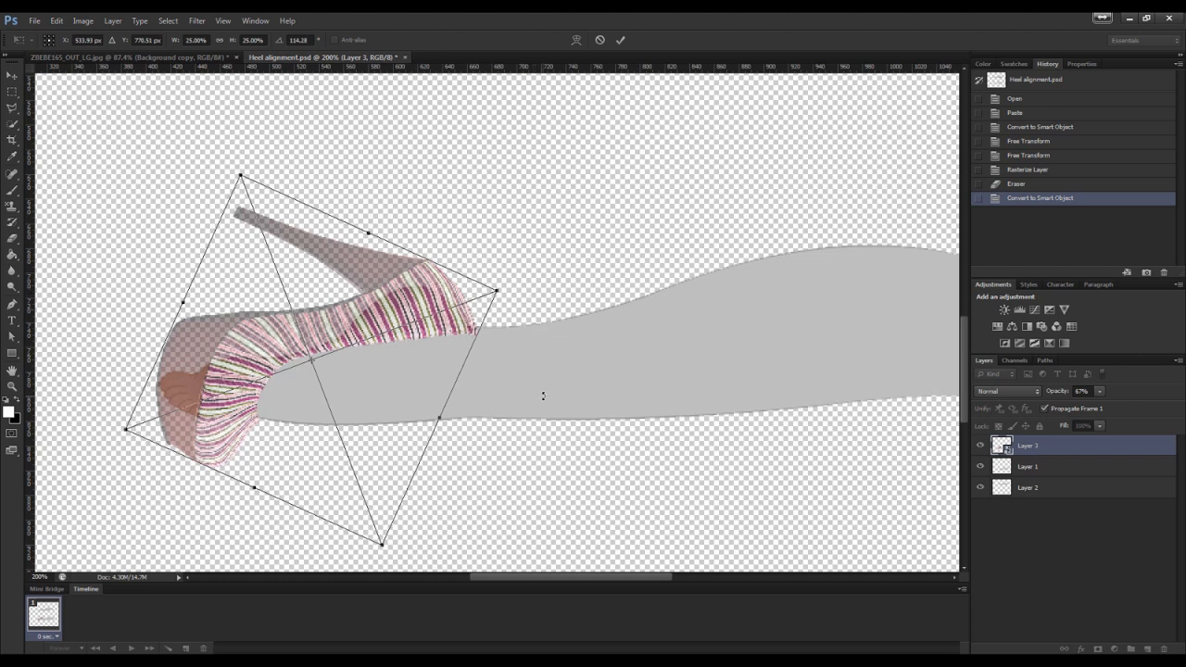
key("Return")
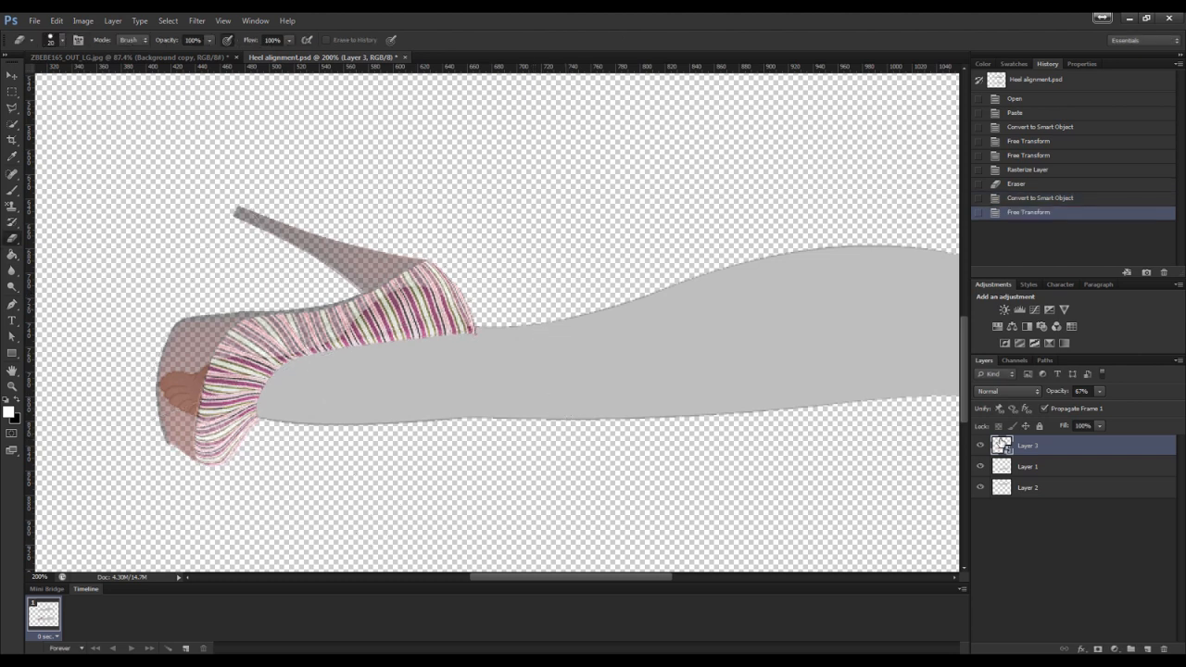
Restore the shoe layer's opacity to 100%
left_click(1100, 391)
left_click_drag(1103, 404, 1142, 404)
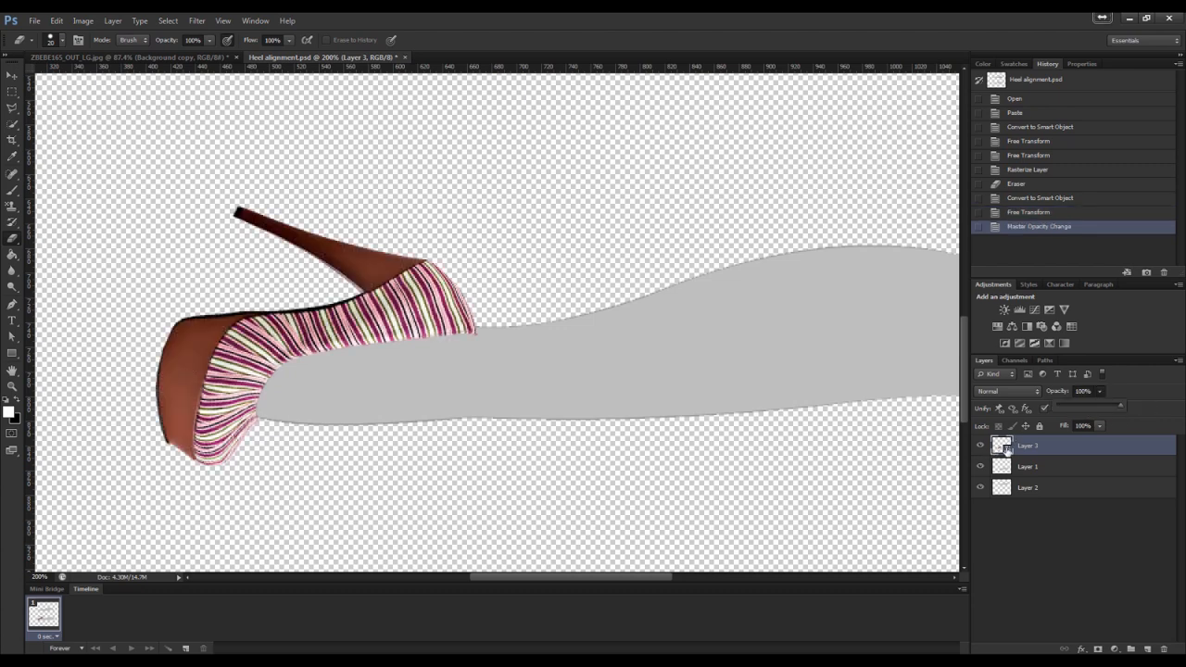
Duplicate the shoe layer and crop the canvas tightly around the shoe
right_click(1007, 449)
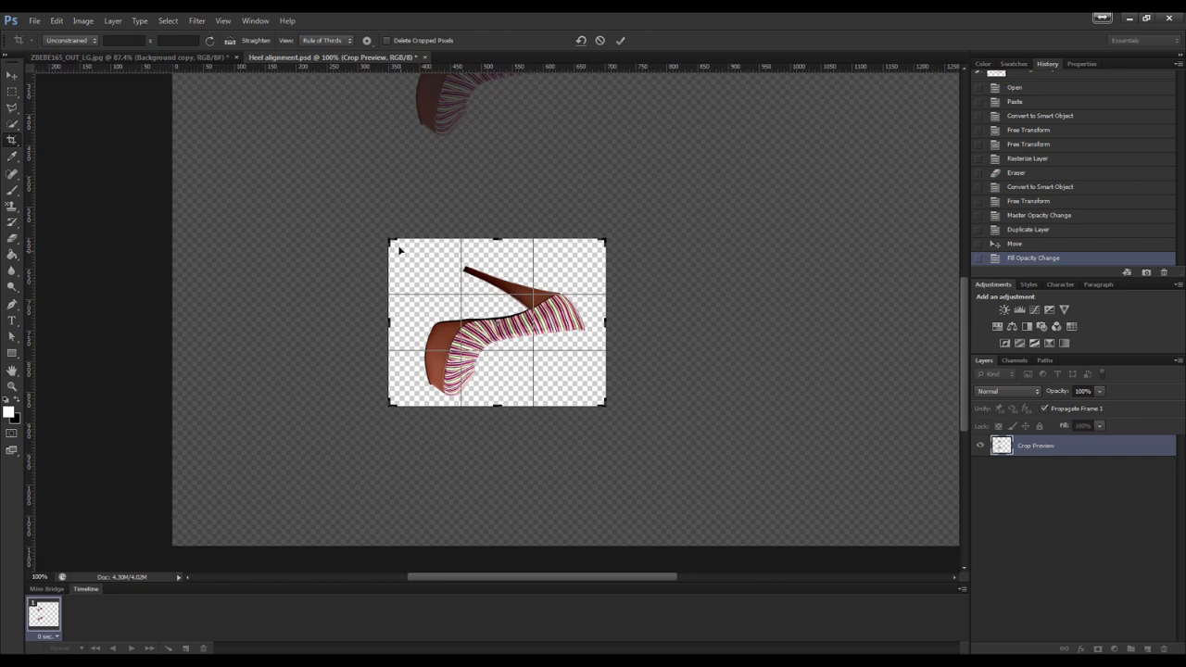
left_click_drag(390, 240, 405, 250)
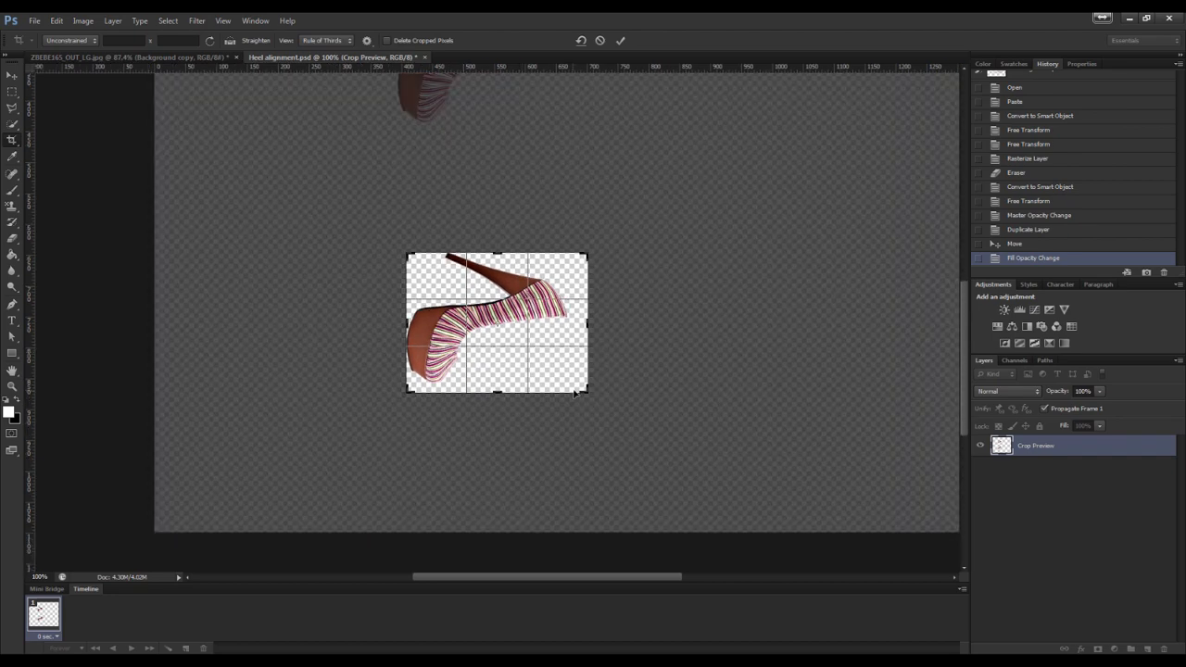
left_click_drag(581, 387, 575, 382)
key("Return")
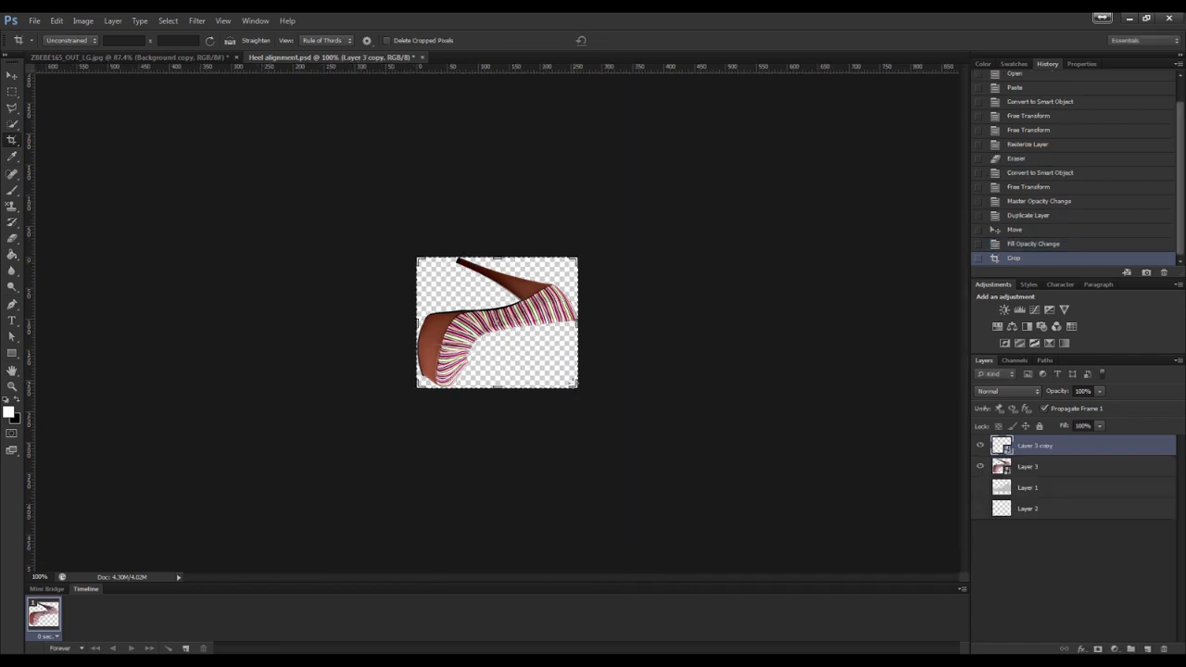
Open Save As and choose PNG as the file format
left_click(33, 21)
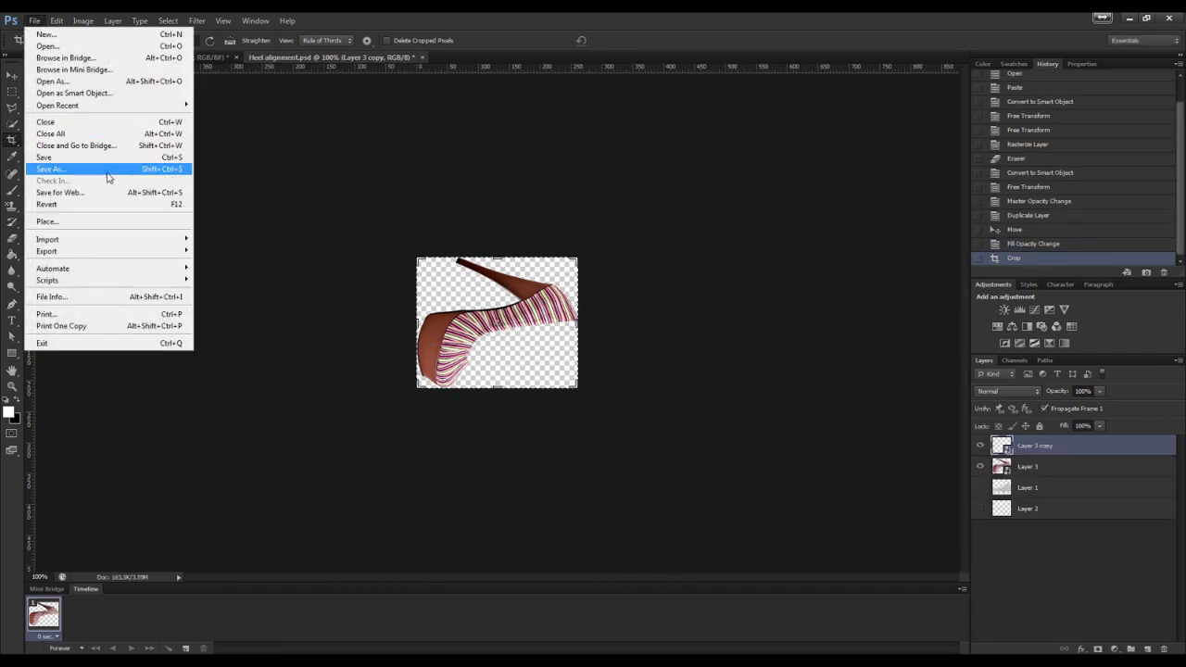
left_click(106, 170)
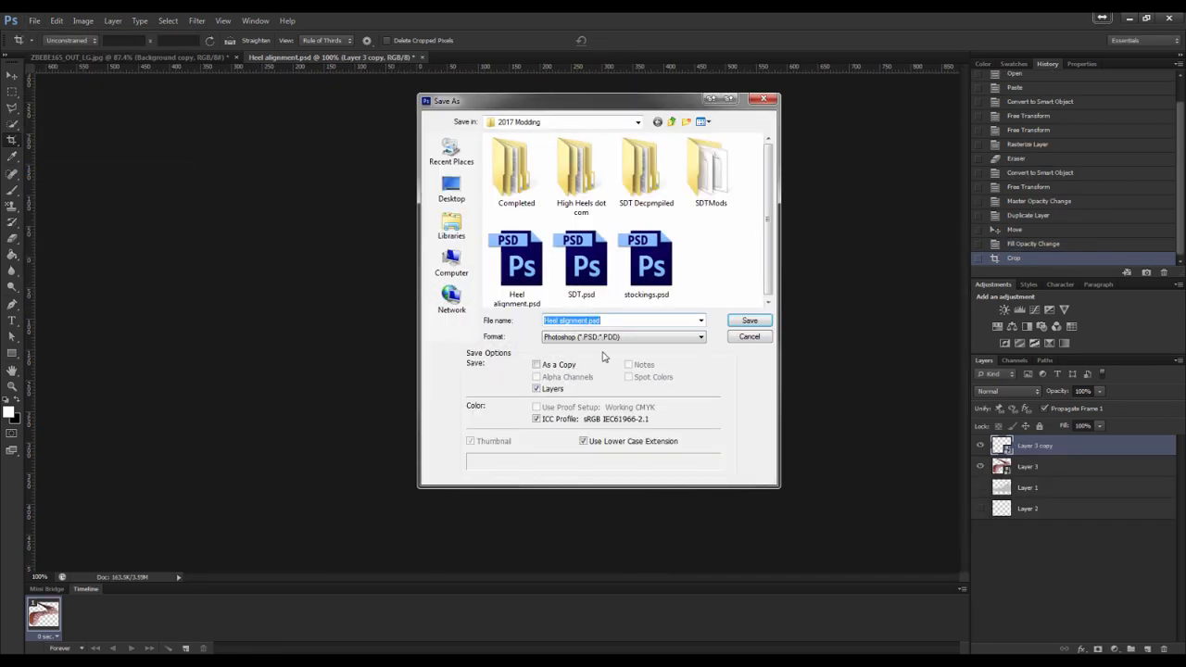
left_click(613, 339)
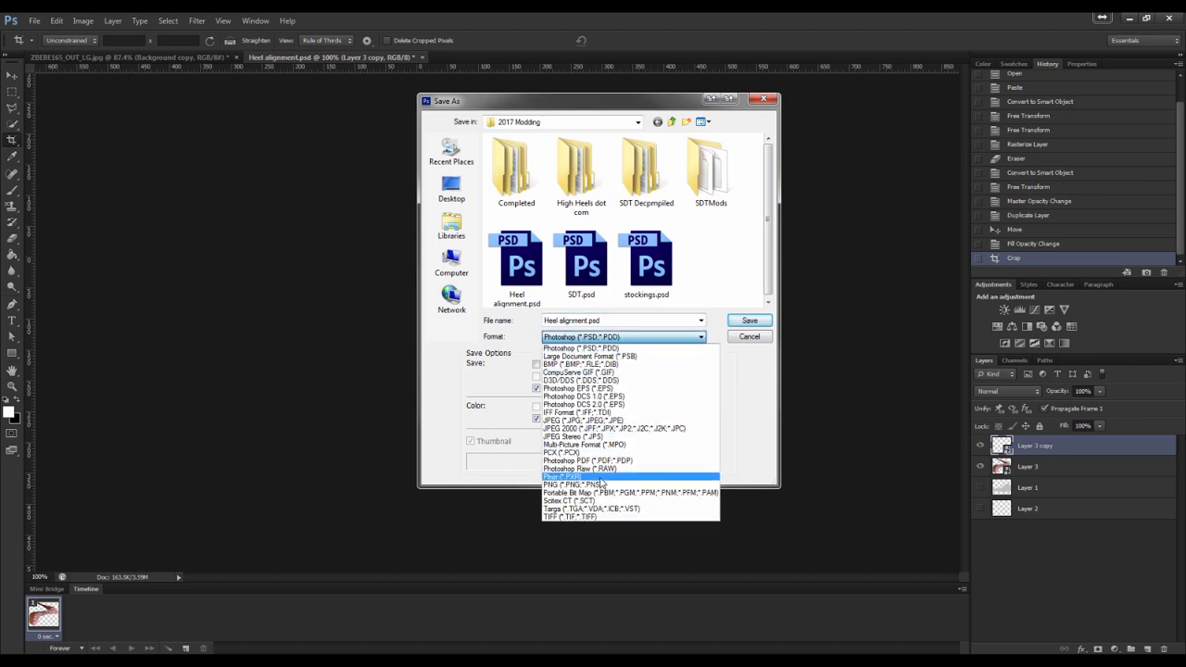
left_click(600, 485)
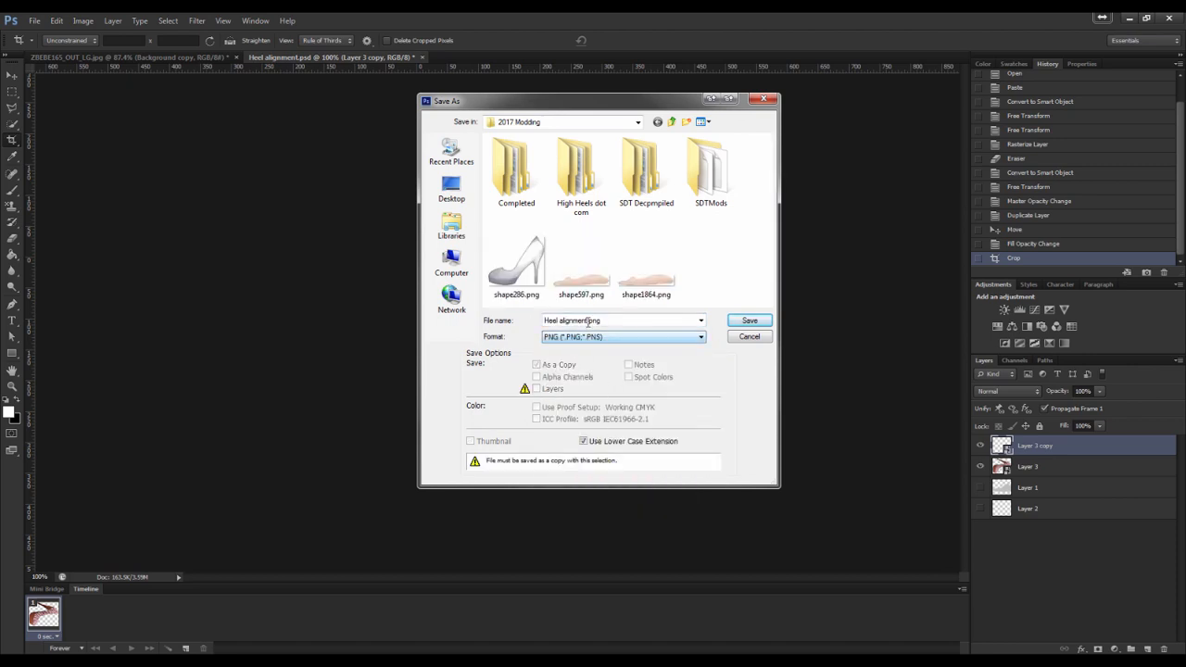
left_click(567, 321)
Switch to the browser's Kiernan product page and select the product name Kiernan - Pink Com
key("alt+Tab")
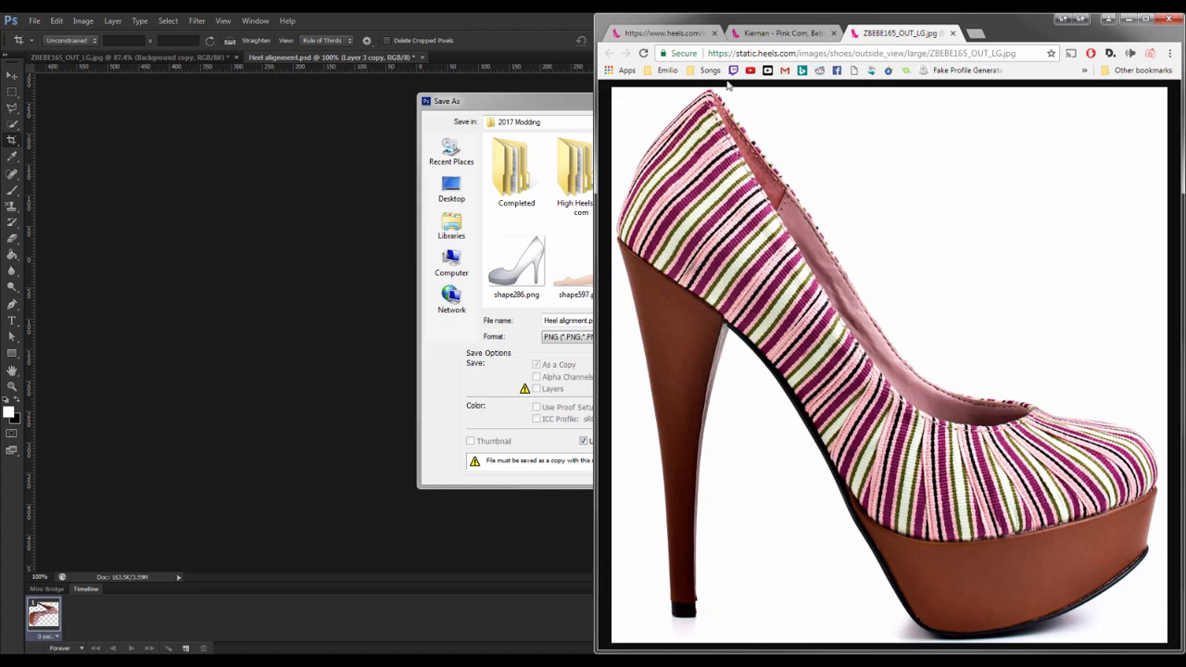
left_click(781, 34)
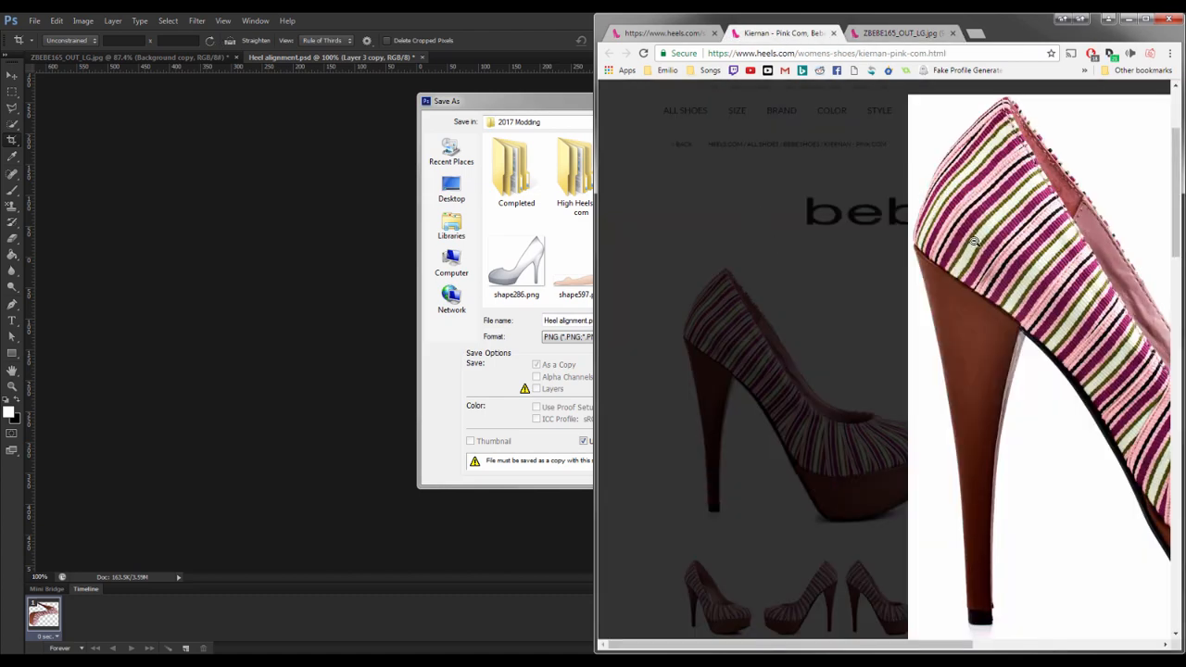
left_click(973, 242)
scroll(883, 276, "down", 4)
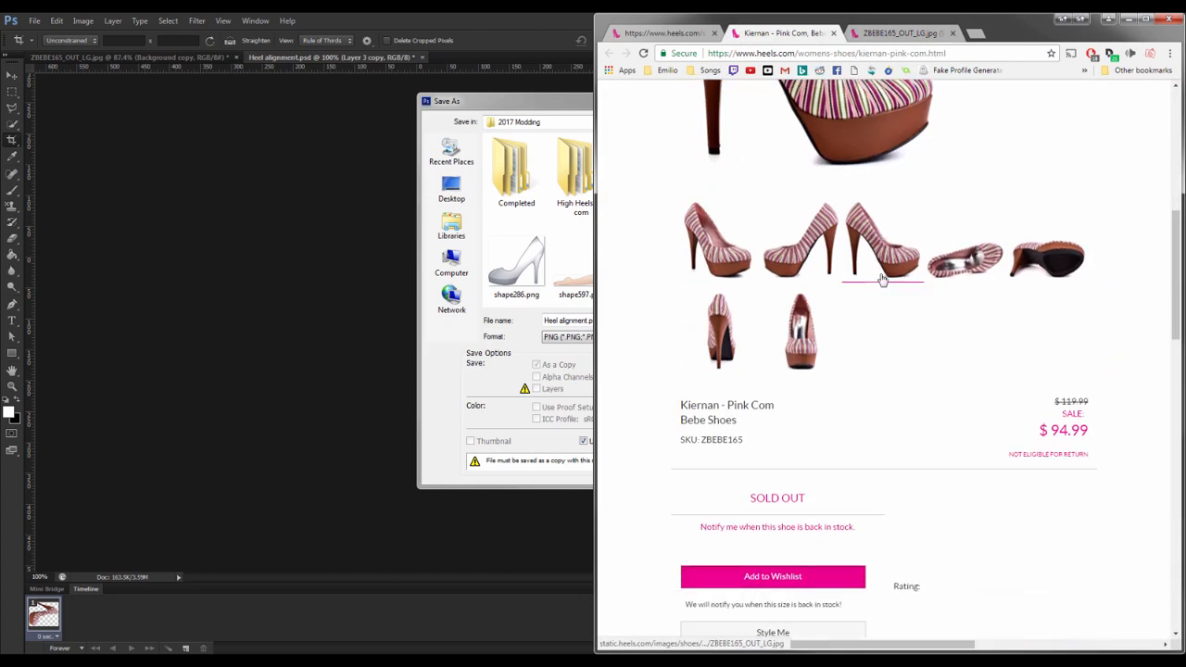
scroll(883, 276, "down", 1)
left_click_drag(680, 310, 769, 310)
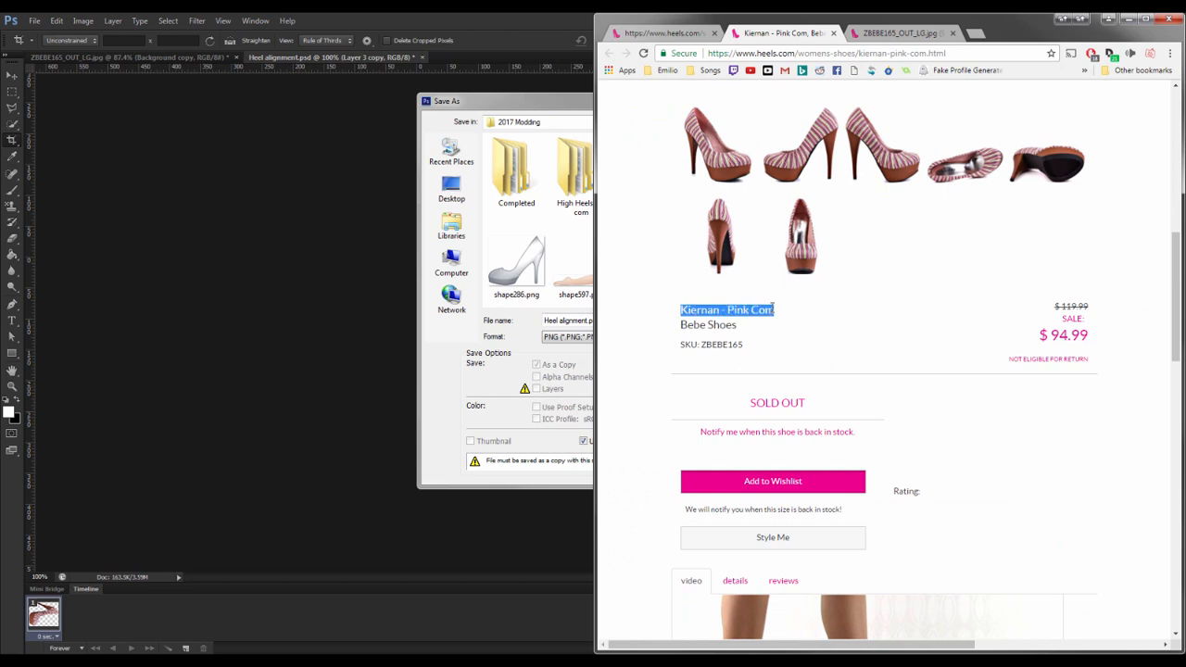
Save the image as Kiernan - Pink Com.png with the default PNG options
left_click(557, 321)
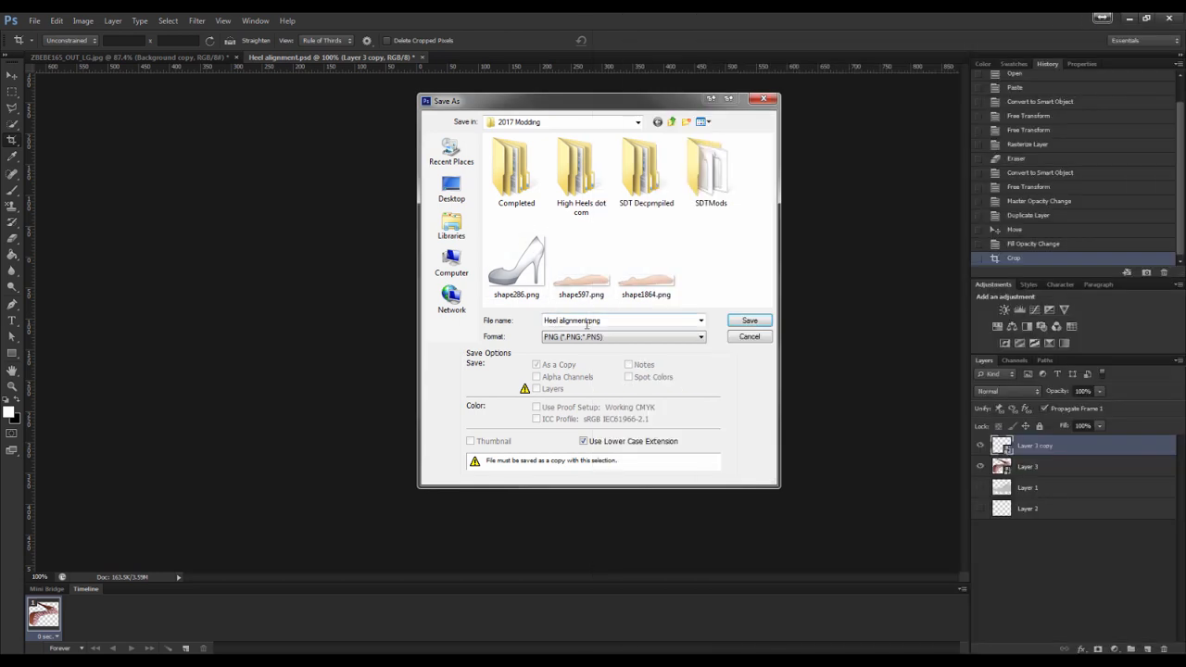
key("ctrl+a")
left_click_drag(586, 321, 545, 321)
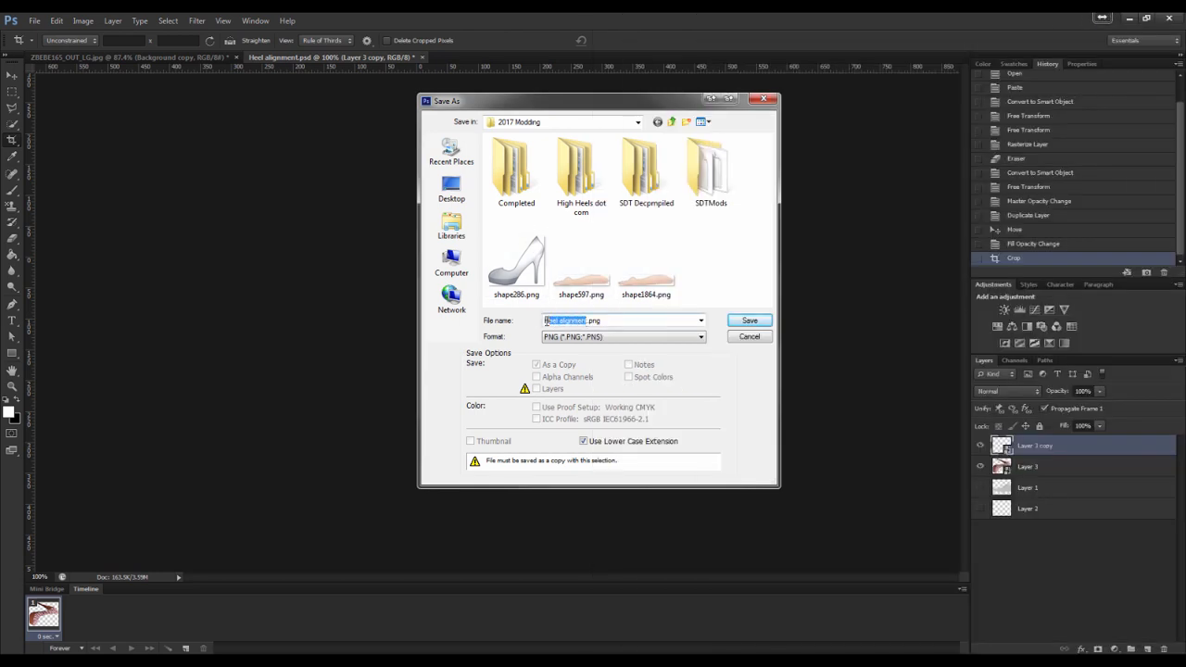
type("Kiernan - Pink Corn")
left_click(736, 324)
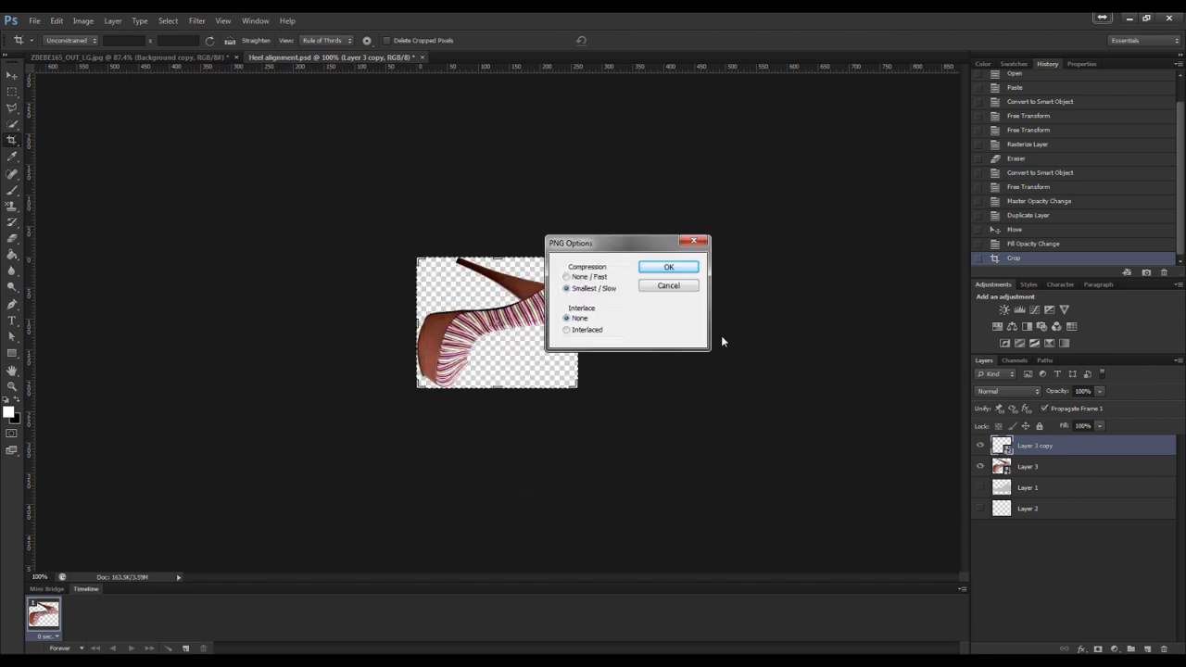
left_click(670, 266)
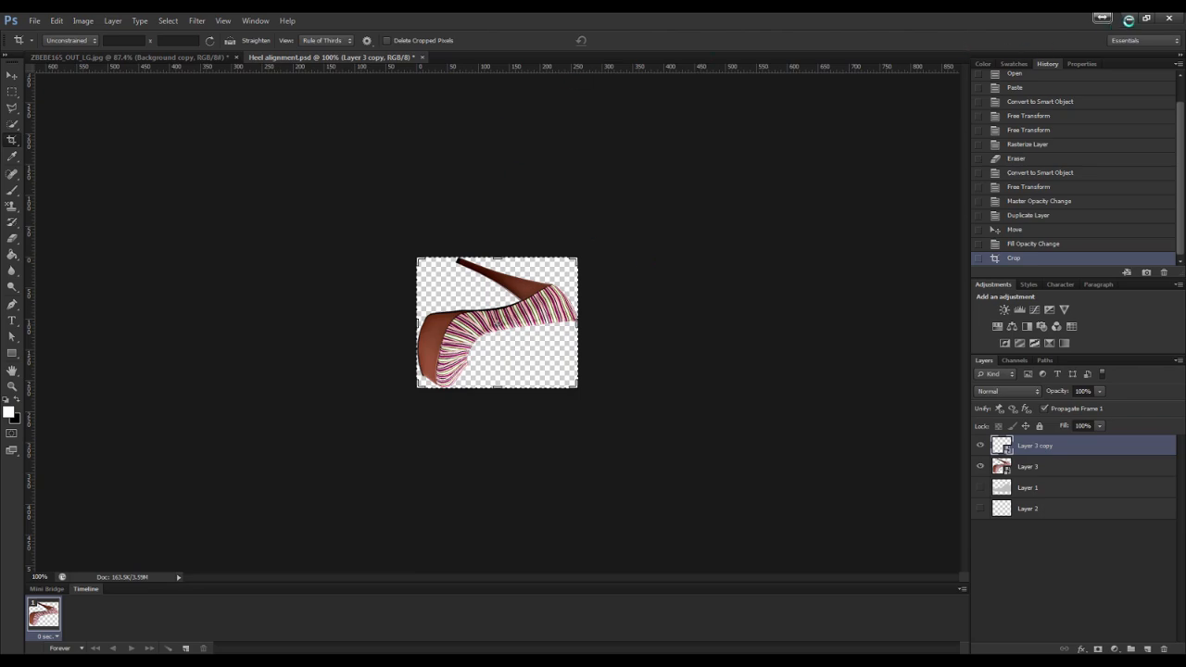
Open SDTMod.fla from the 2017 Modding folder
left_click(1128, 19)
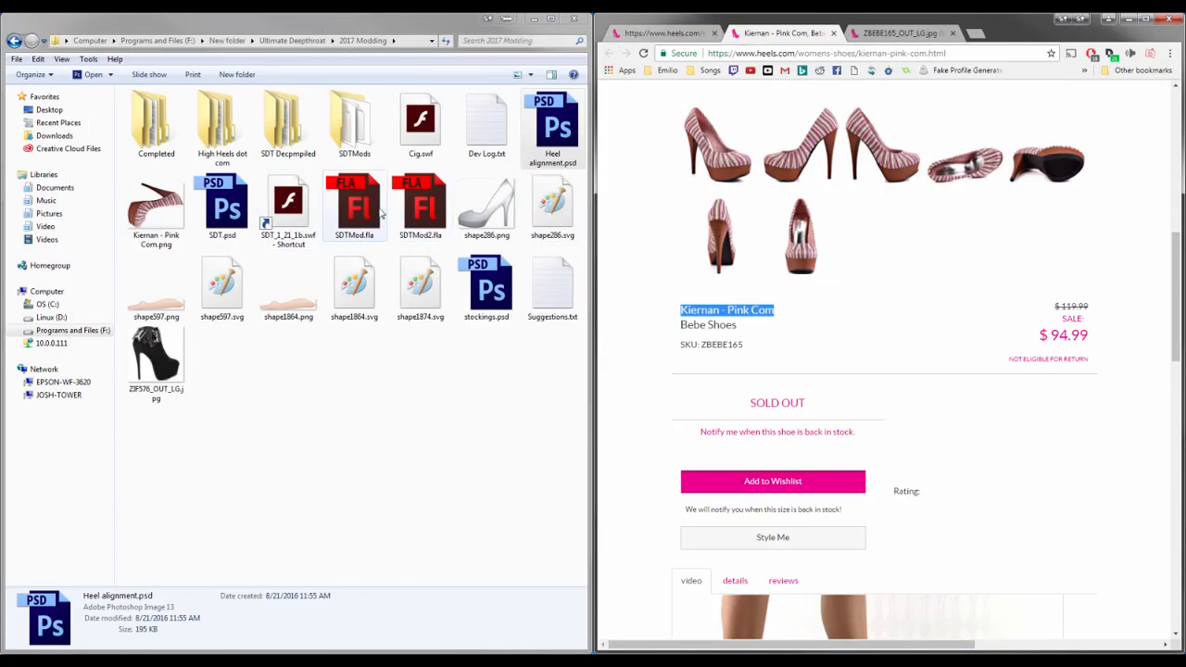
left_click(376, 211)
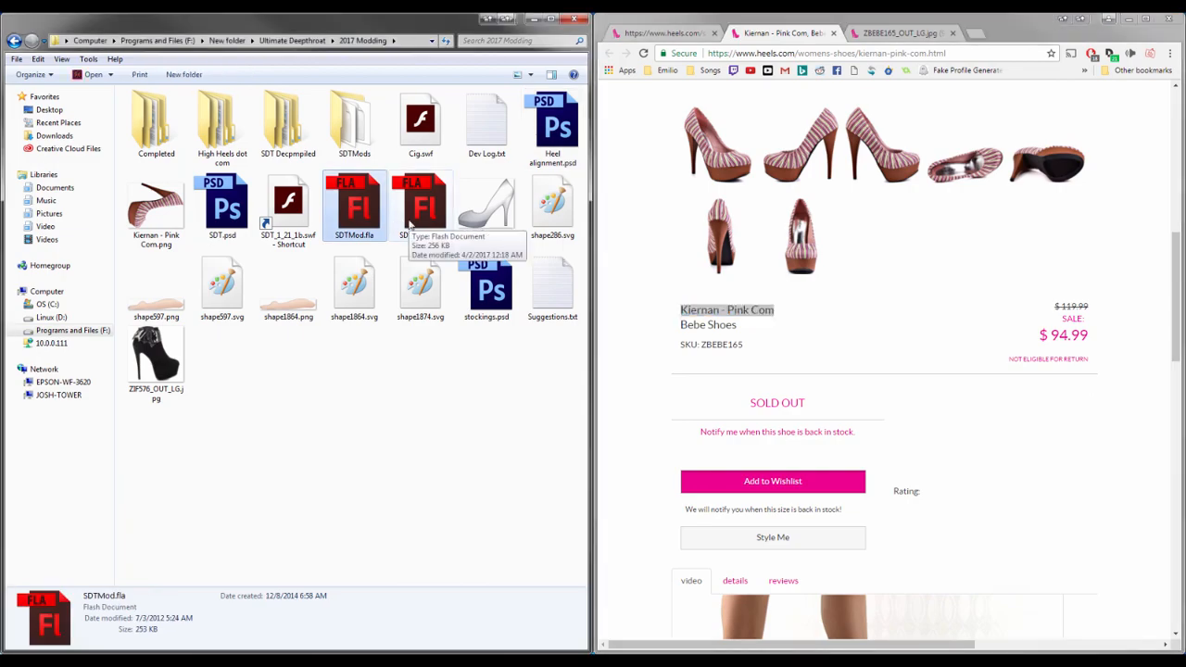
key("Return")
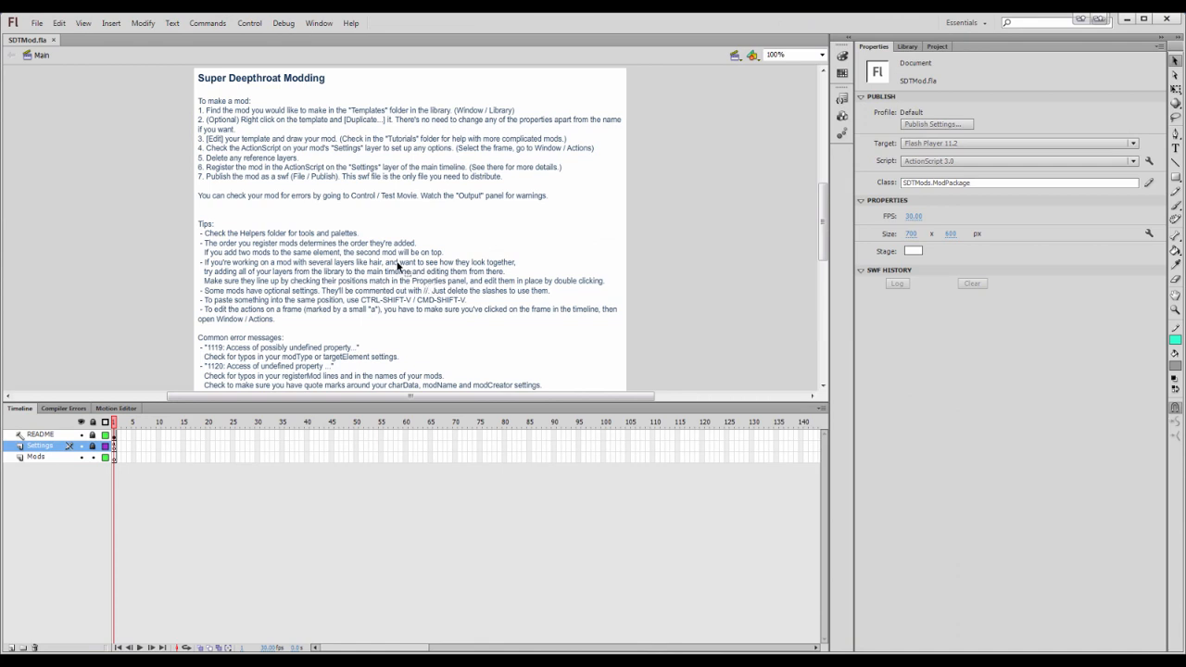
Open the Footwear Template from the library's Templates > Costume > Clothes folder and enter its right-foot symbol for editing
left_click(907, 46)
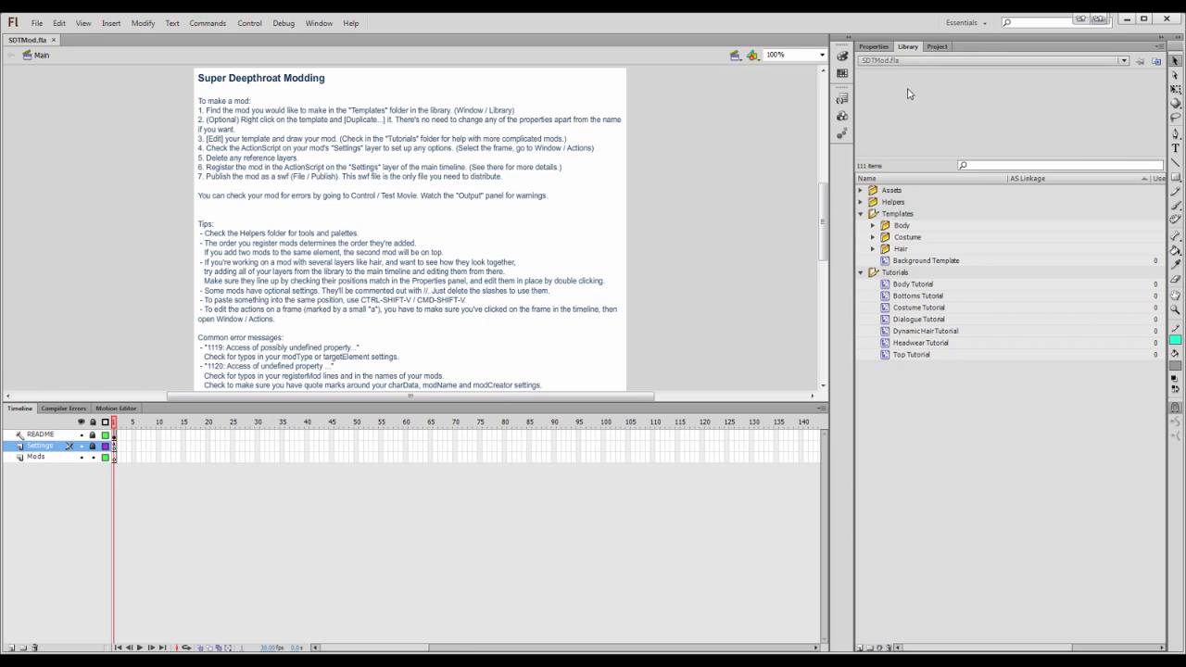
left_click(872, 238)
left_click(885, 260)
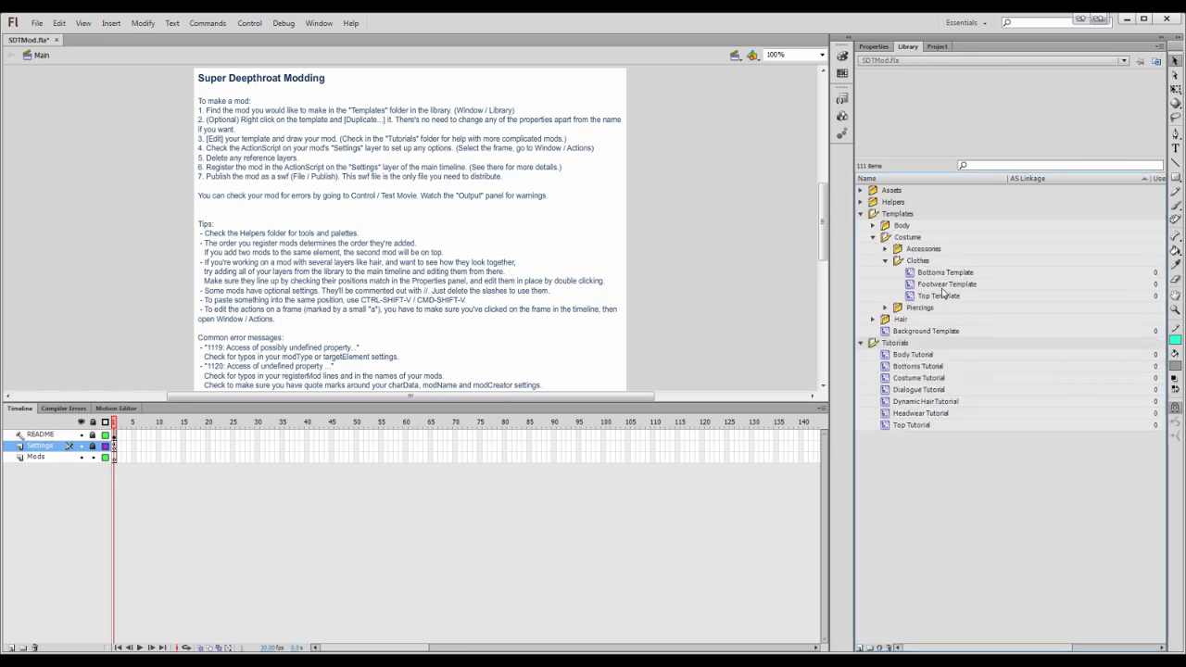
left_click(943, 284)
double_click(976, 115)
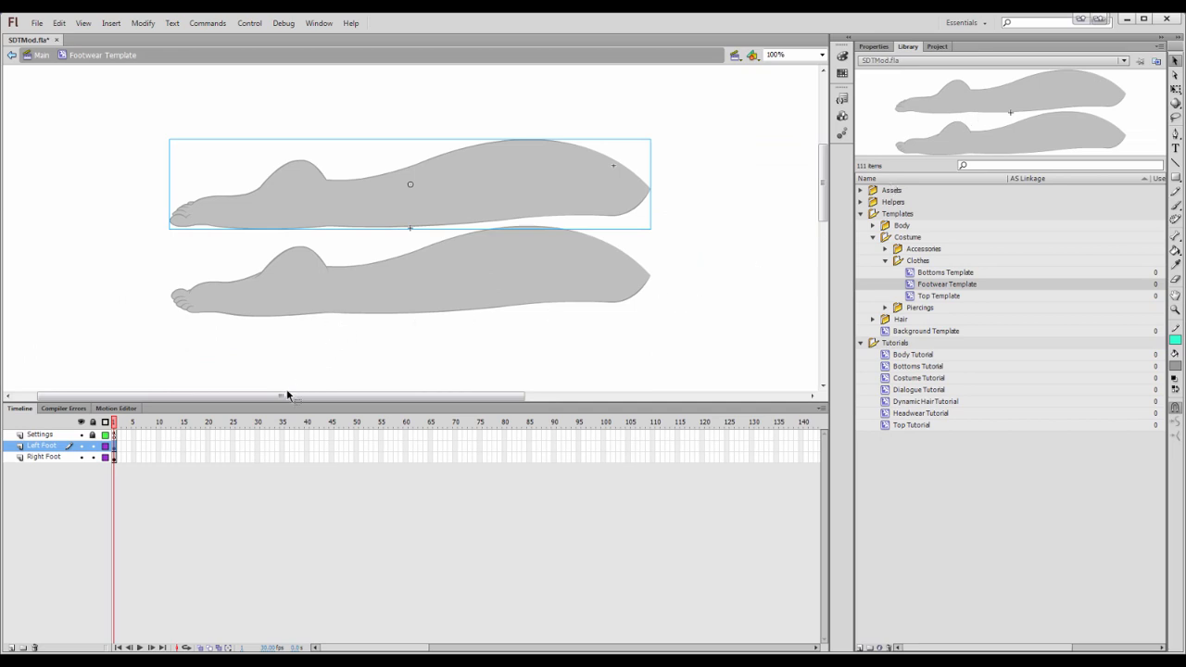
left_click(292, 280)
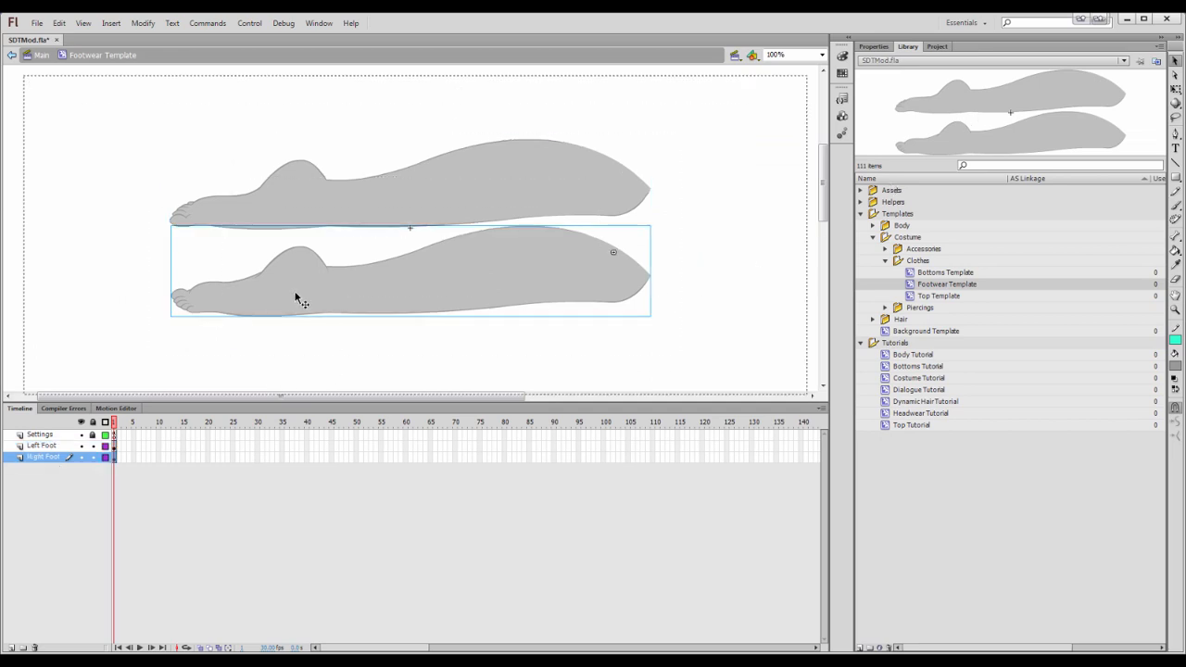
double_click(297, 295)
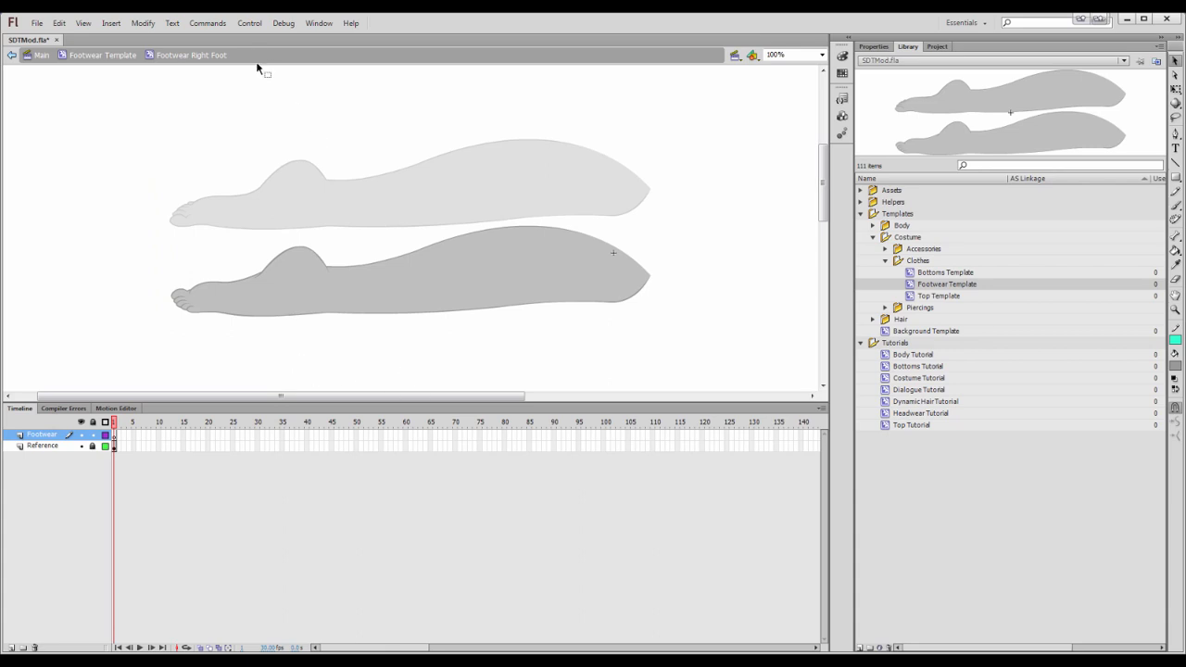
Import Kiernan - Pink Com.png into the library and set its compression to Lossless (PNG/GIF)
key("alt+Tab")
left_click_drag(165, 206, 1005, 559)
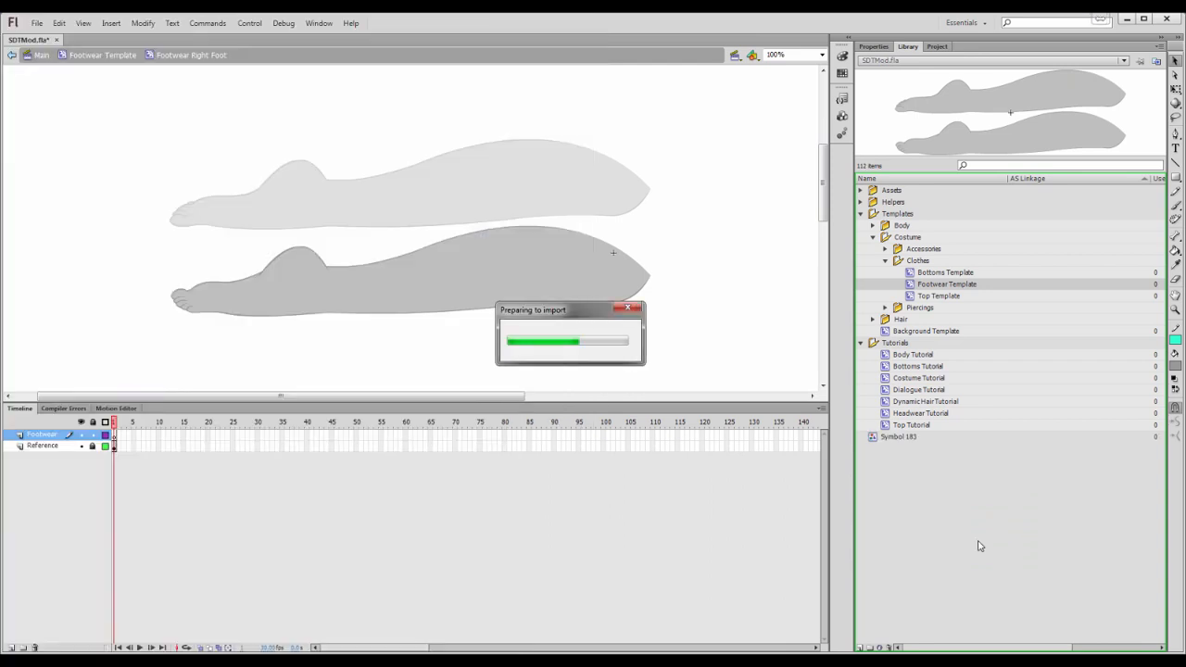
right_click(893, 438)
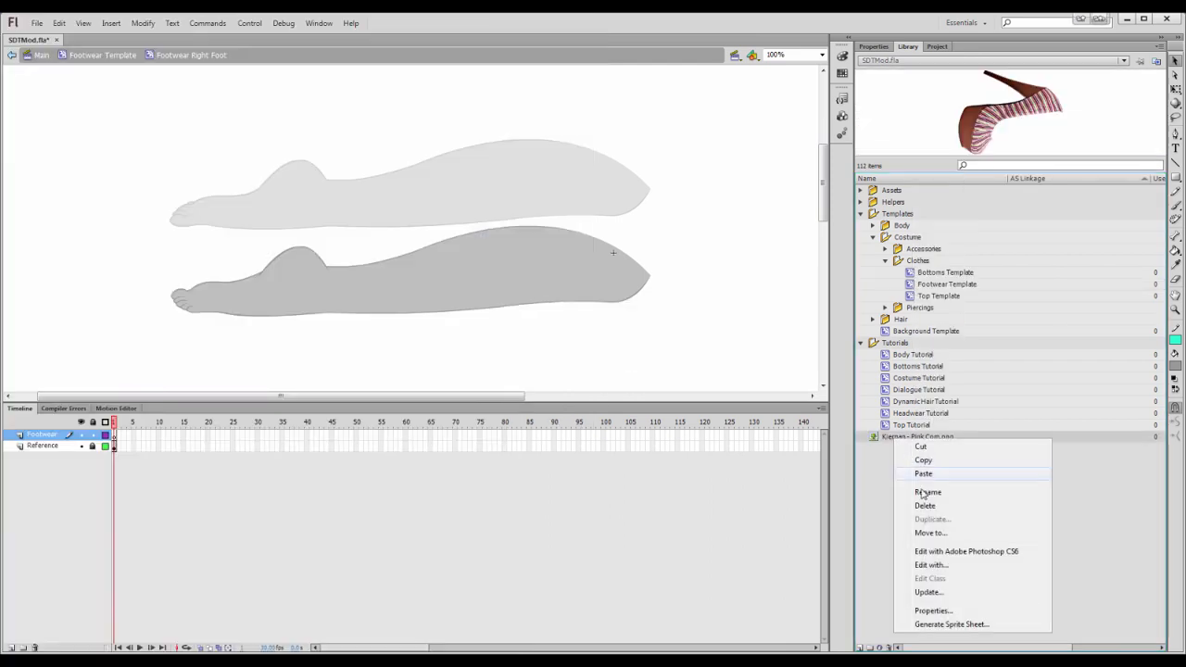
left_click(932, 610)
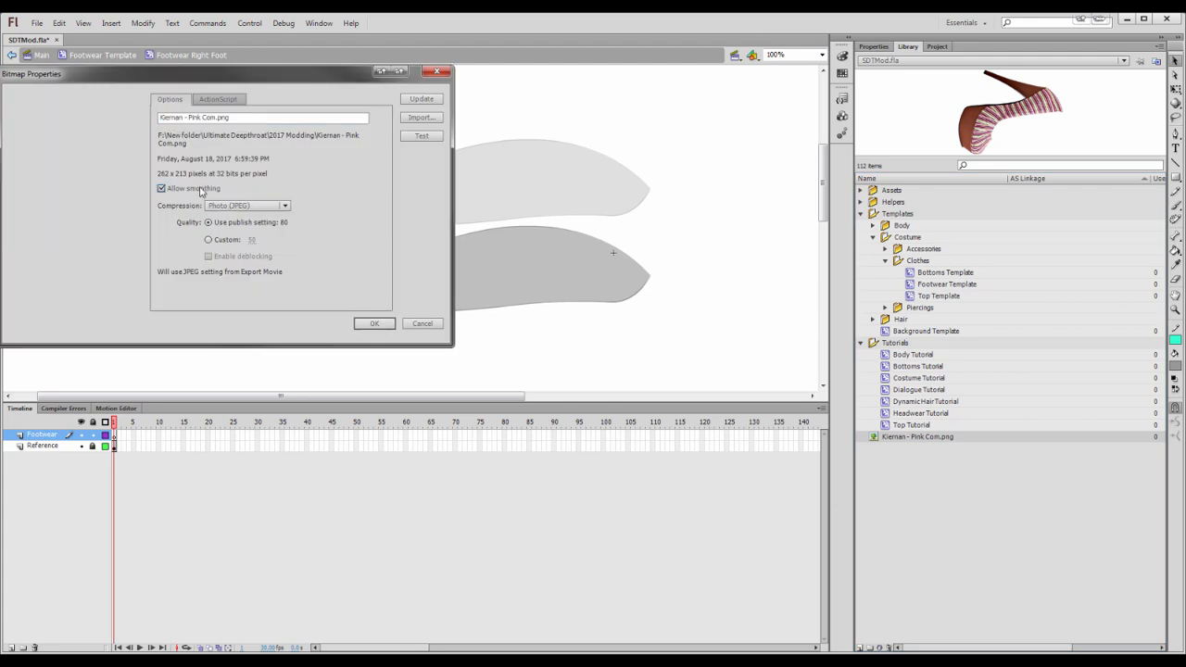
left_click(245, 206)
left_click(243, 232)
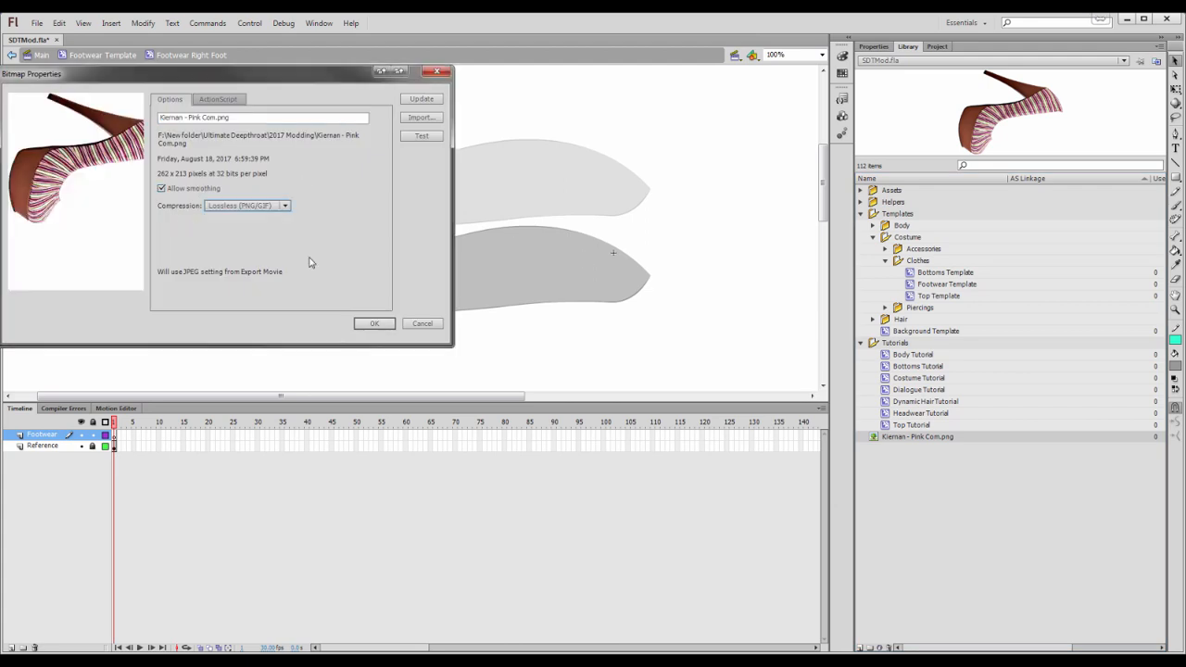
left_click(360, 323)
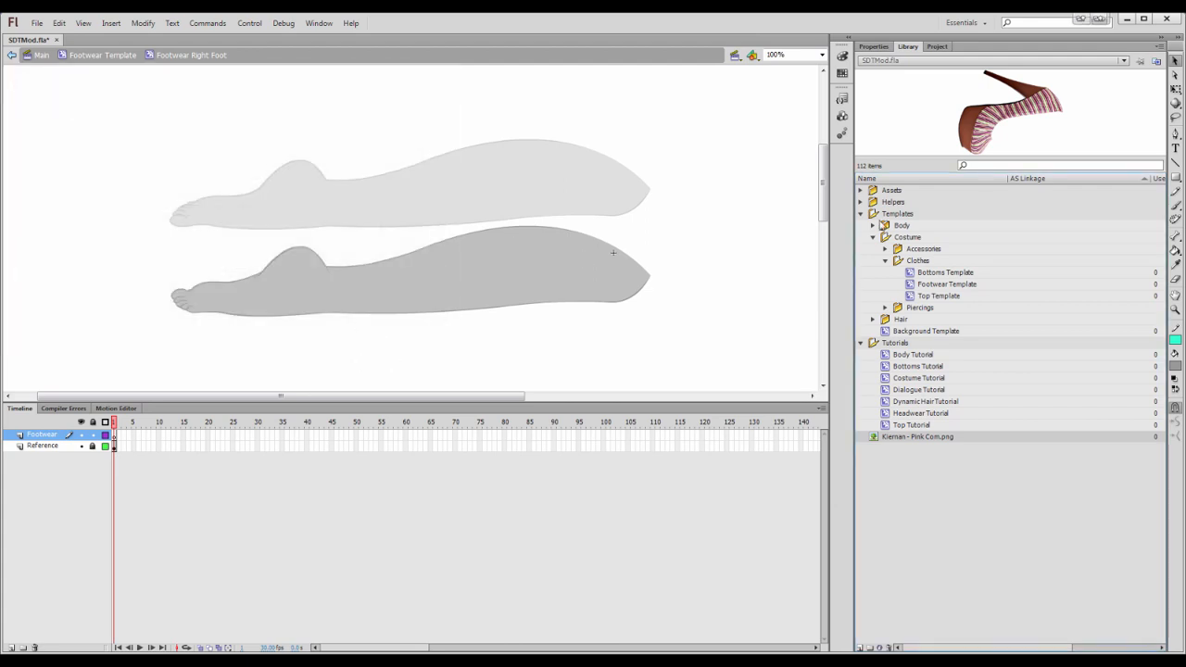
Place the Kiernan - Pink Com bitmap on the right foot and nudge it left to line up with the foot
left_click_drag(923, 139, 251, 285)
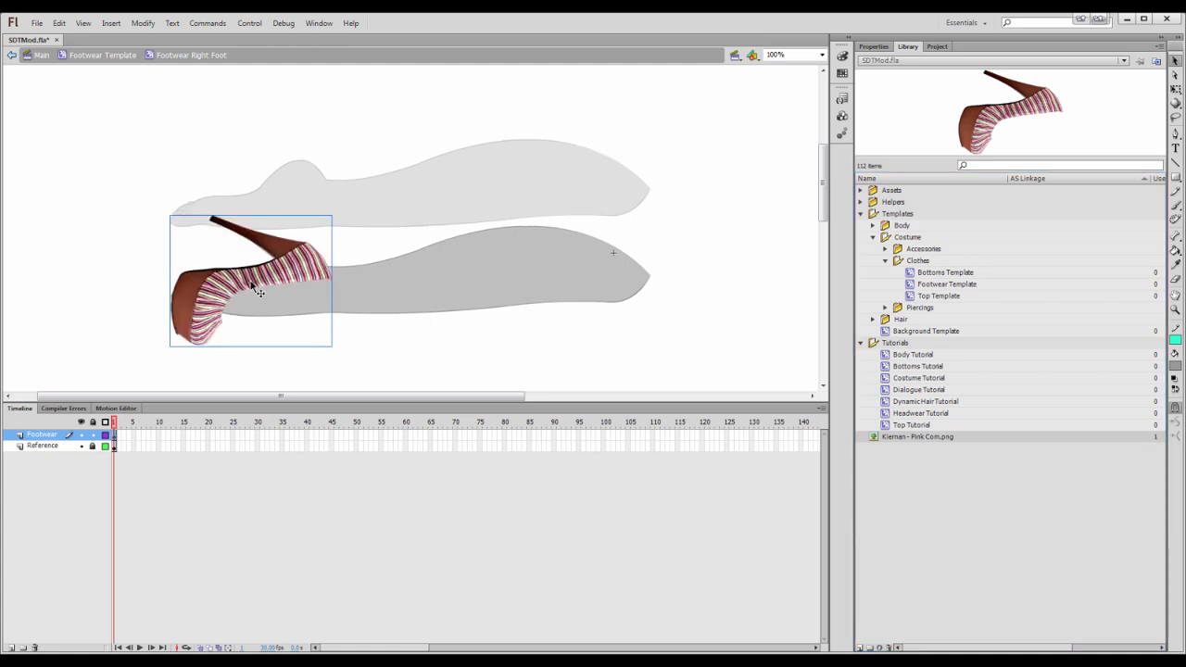
left_click_drag(267, 269, 129, 239)
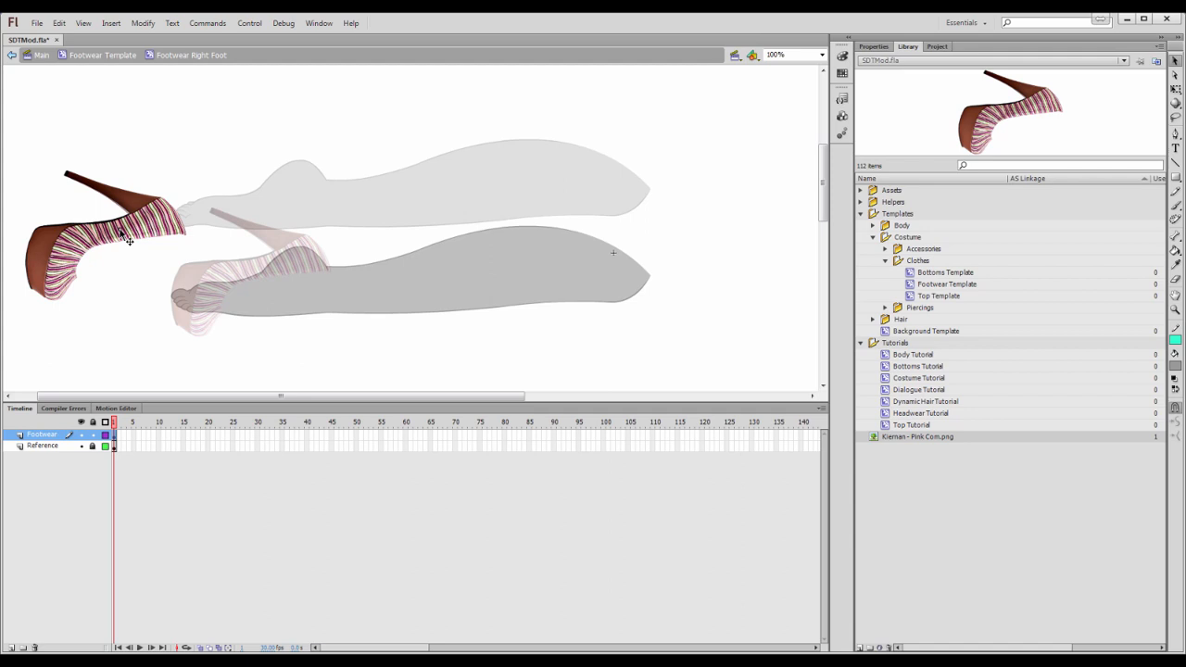
key("ctrl+z")
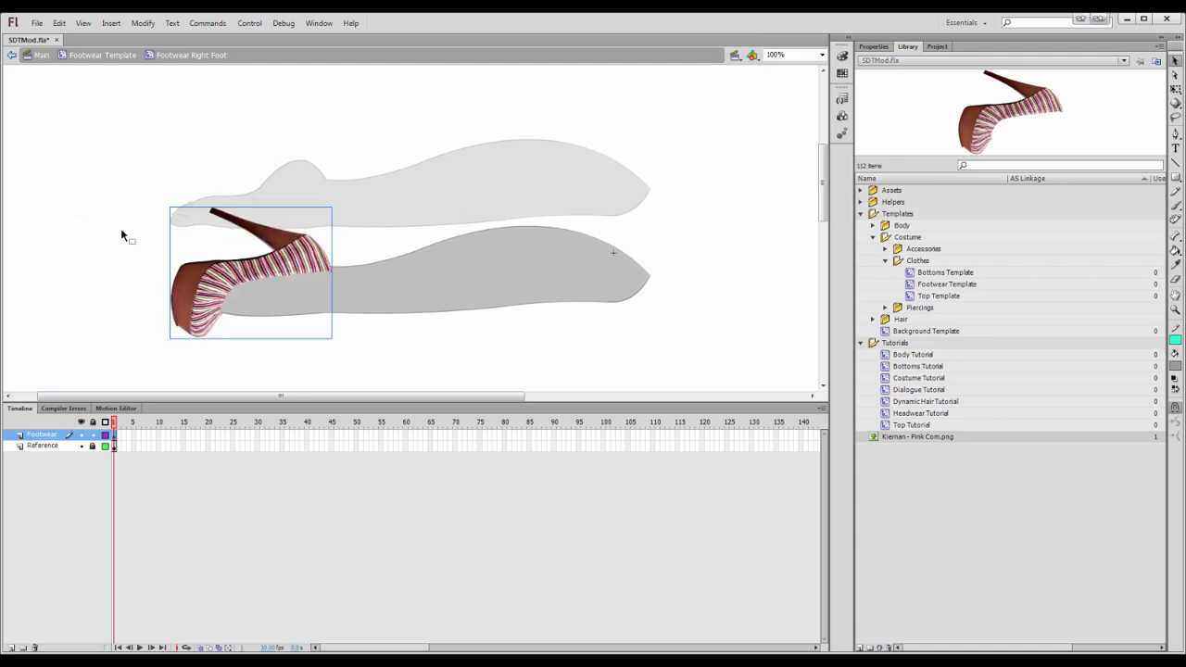
key("Left")
key("Left")
key("Left")
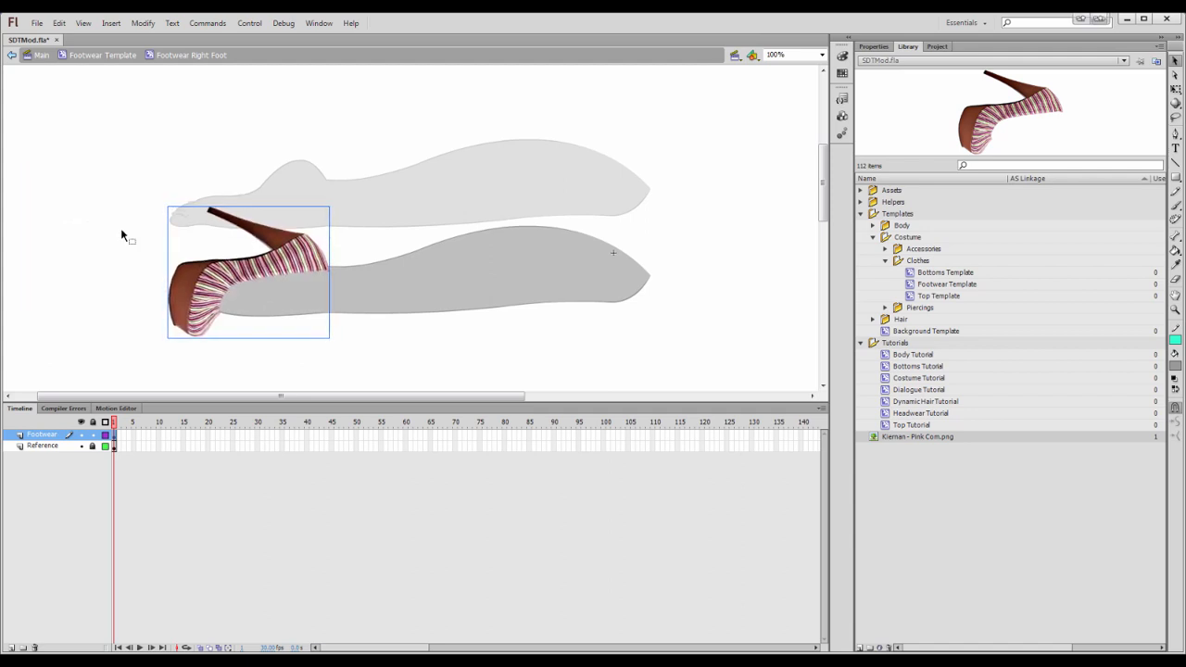
left_click_drag(227, 278, 146, 164)
key("ctrl+z")
Delete the Reference layer of the right-foot symbol and return to the Footwear Template
left_click(42, 447)
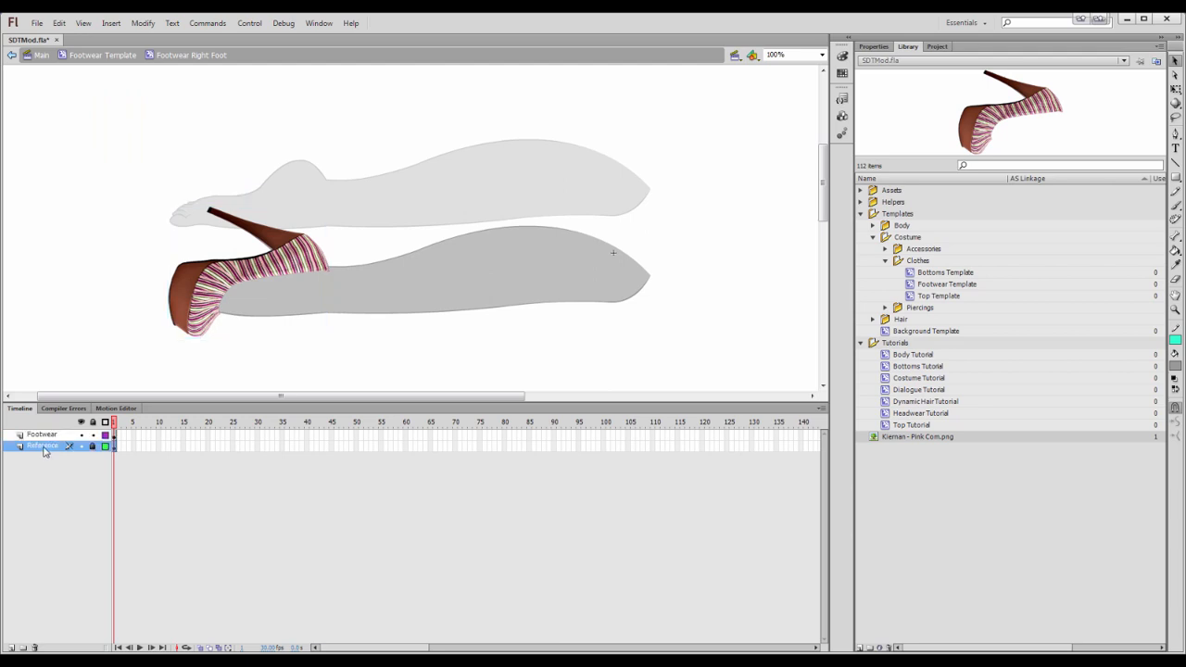
right_click(43, 449)
left_click(94, 208)
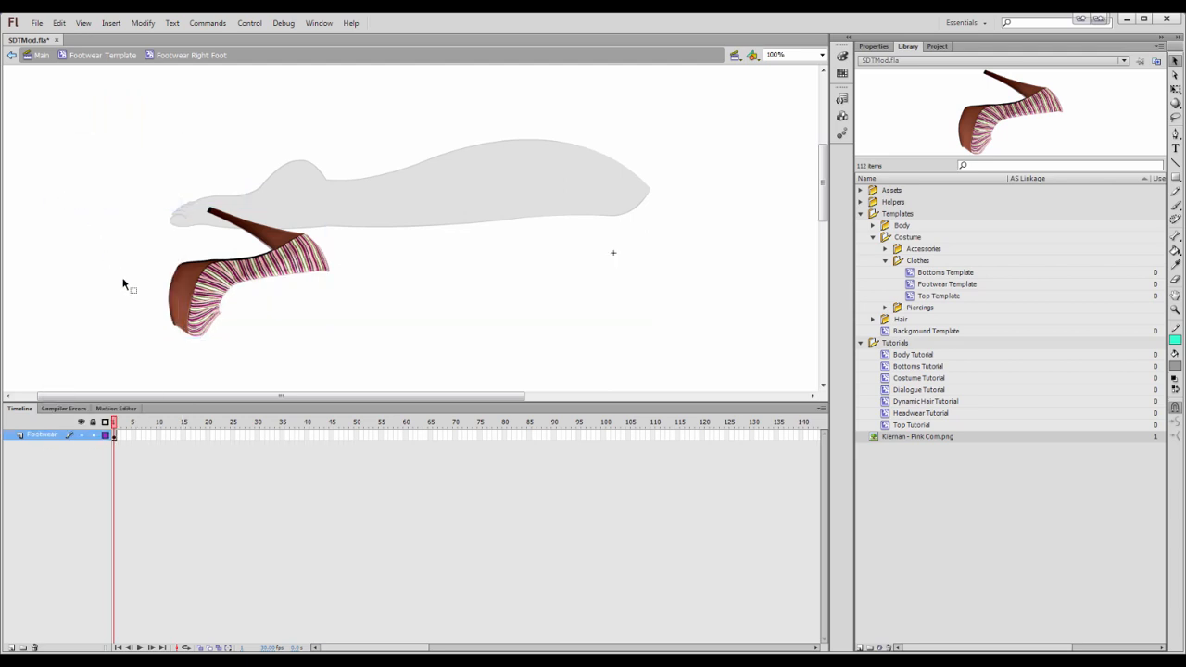
double_click(126, 292)
Enter the left-foot symbol, place another copy of the bitmap on it and nudge it into alignment with the foot
left_click(443, 211)
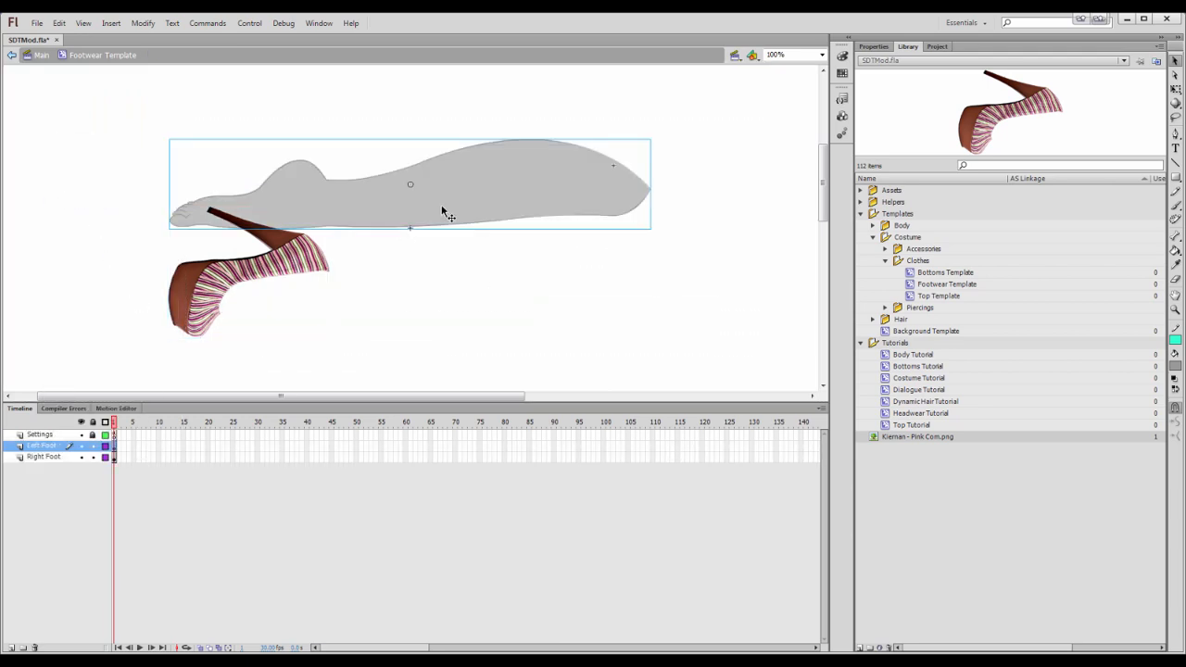
double_click(445, 213)
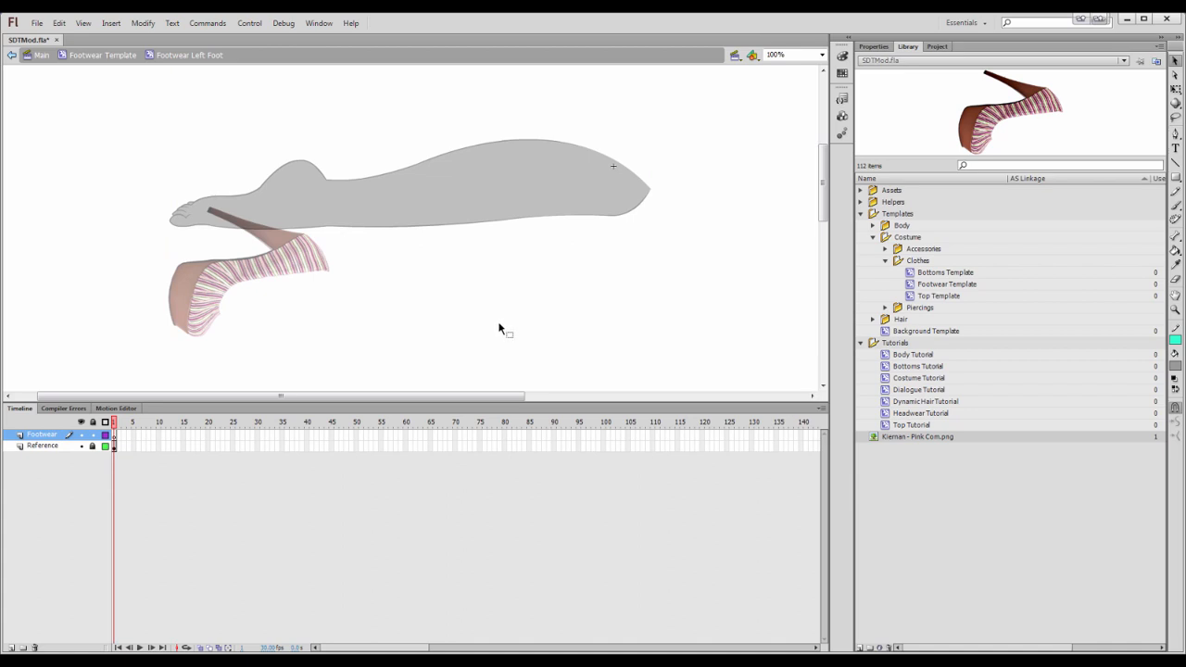
left_click_drag(920, 148, 249, 192)
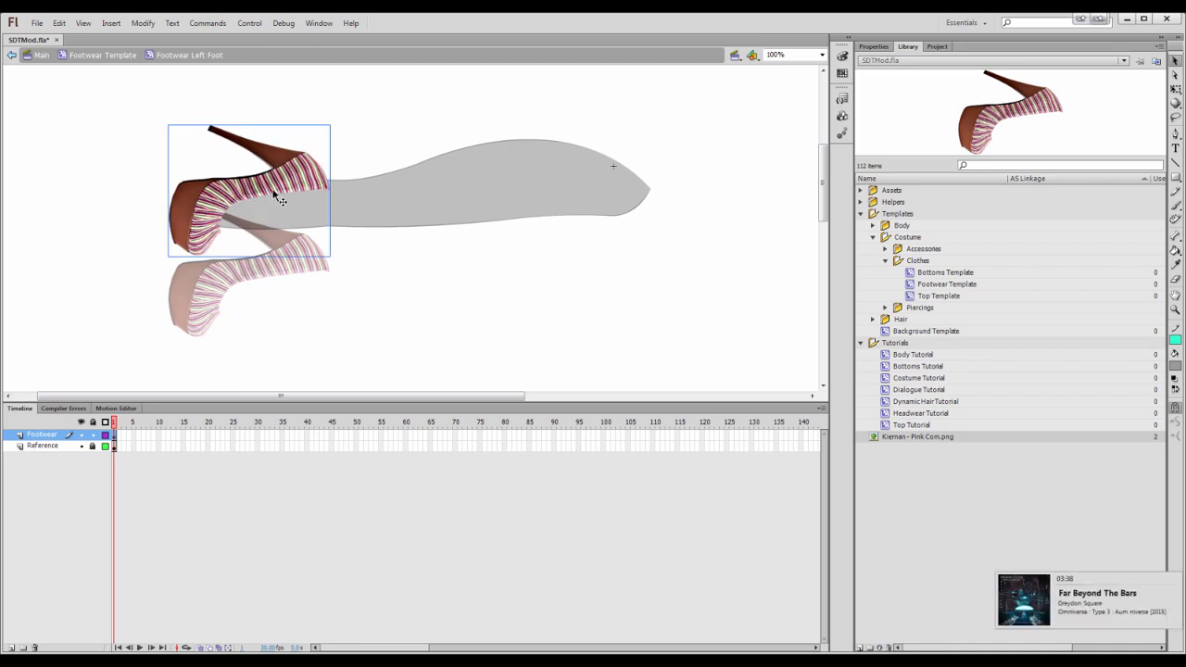
key("Up")
key("Up")
key("Up")
key("Up")
key("Up")
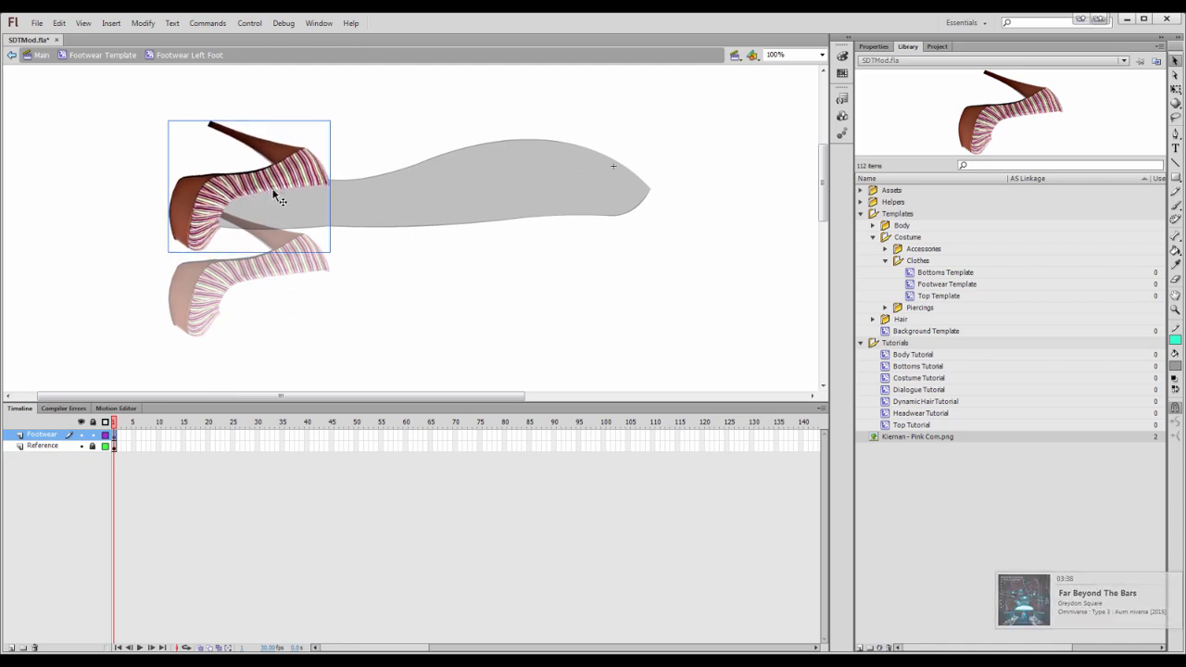
left_click_drag(273, 193, 217, 154)
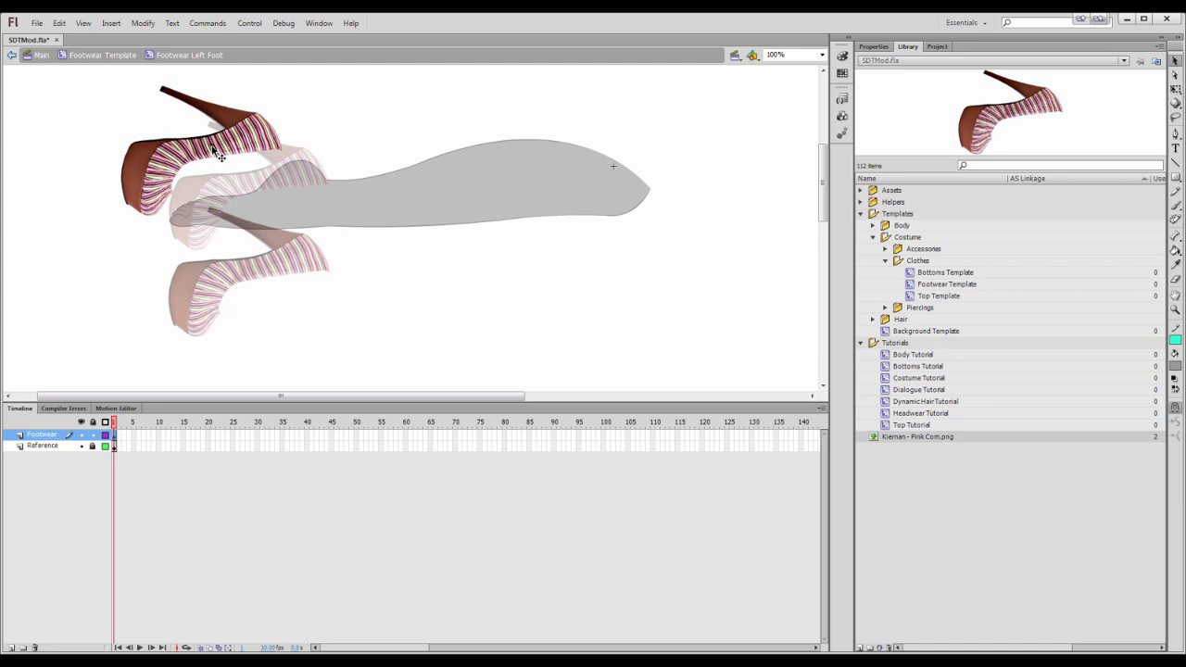
key("ctrl+z")
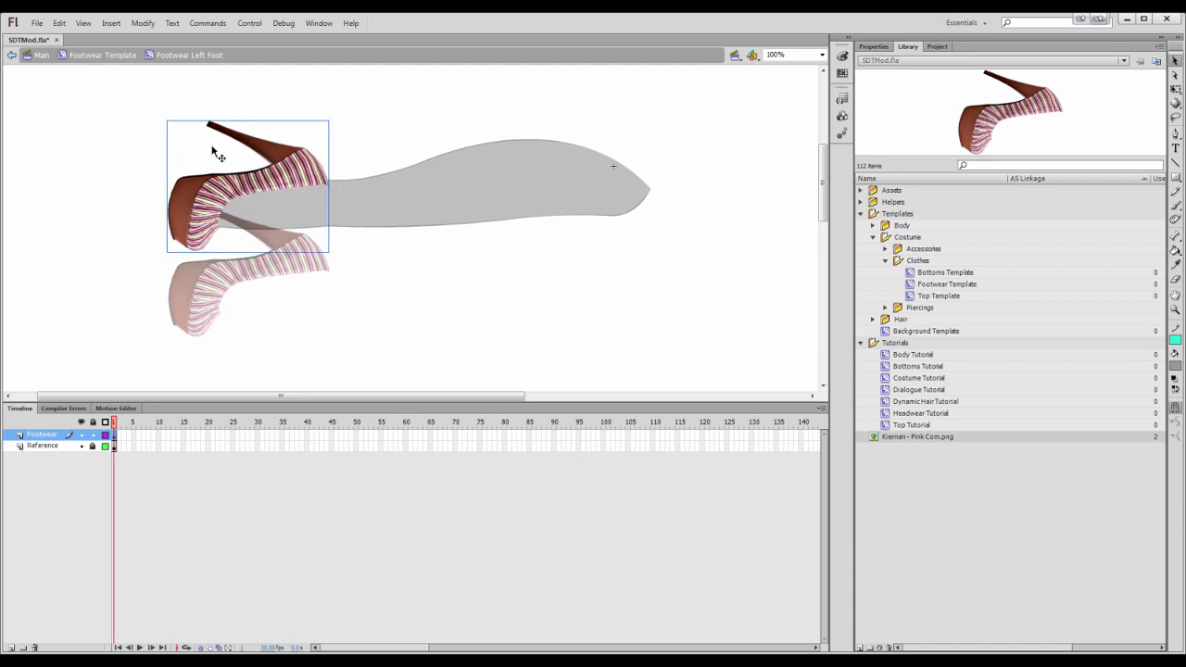
scroll(215, 154, "up", 3)
left_click_drag(231, 232, 152, 176)
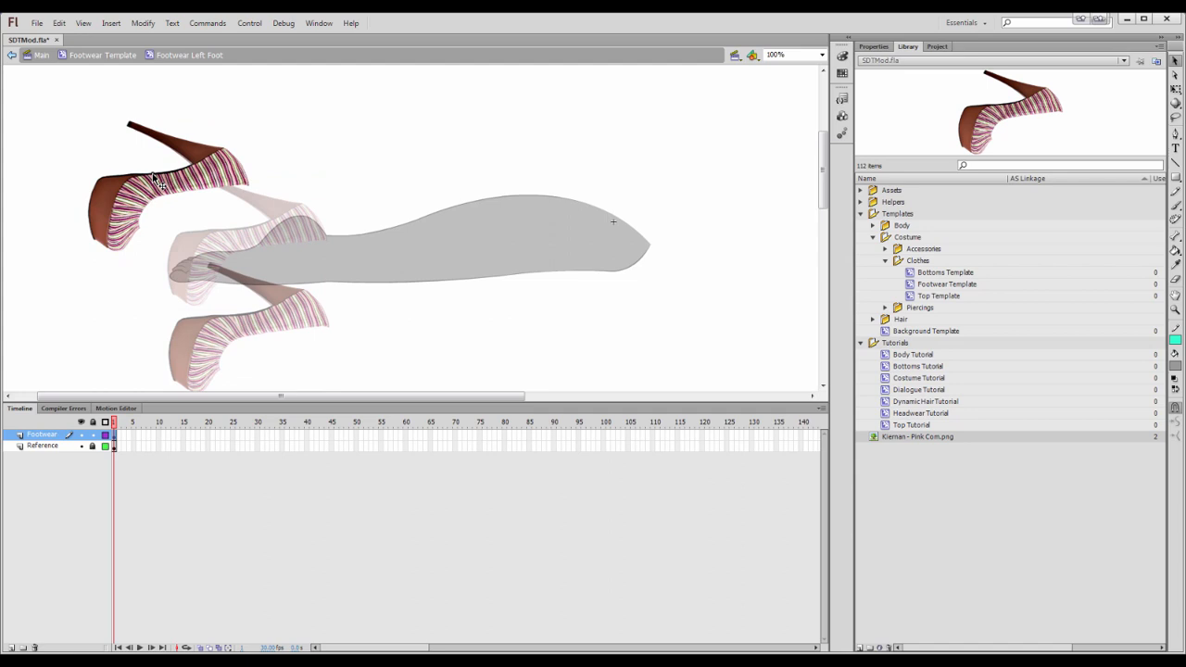
key("ctrl+z")
key("Down")
key("Down")
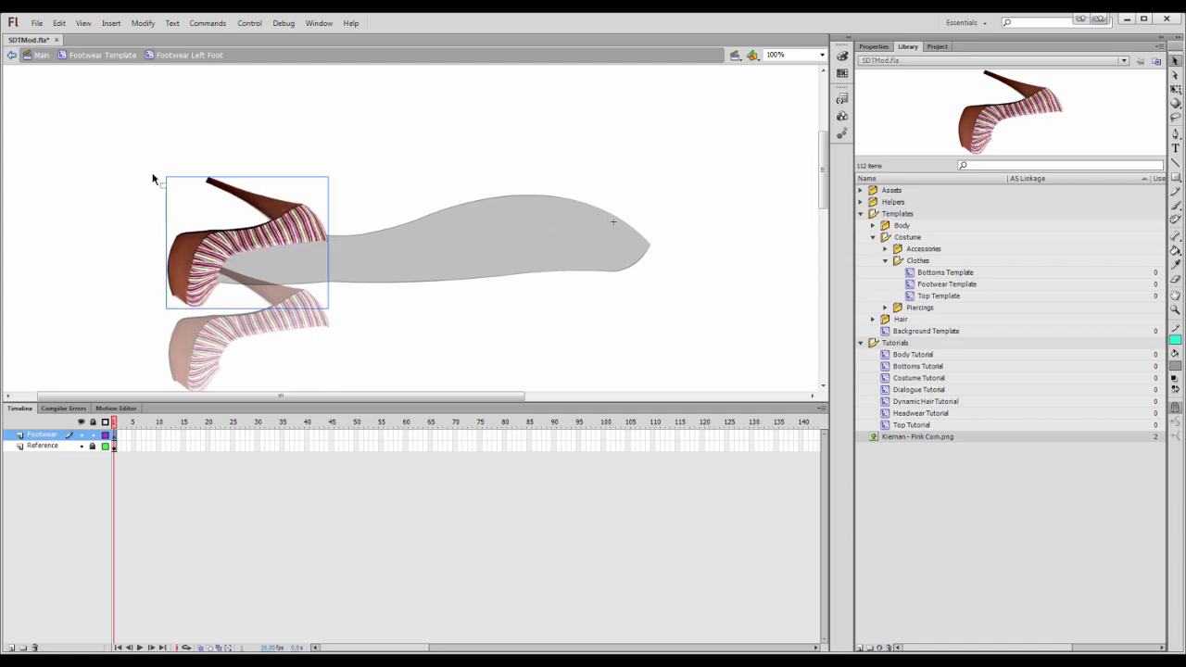
Delete the Reference layer of the left-foot symbol and return to the Footwear Template
right_click(61, 448)
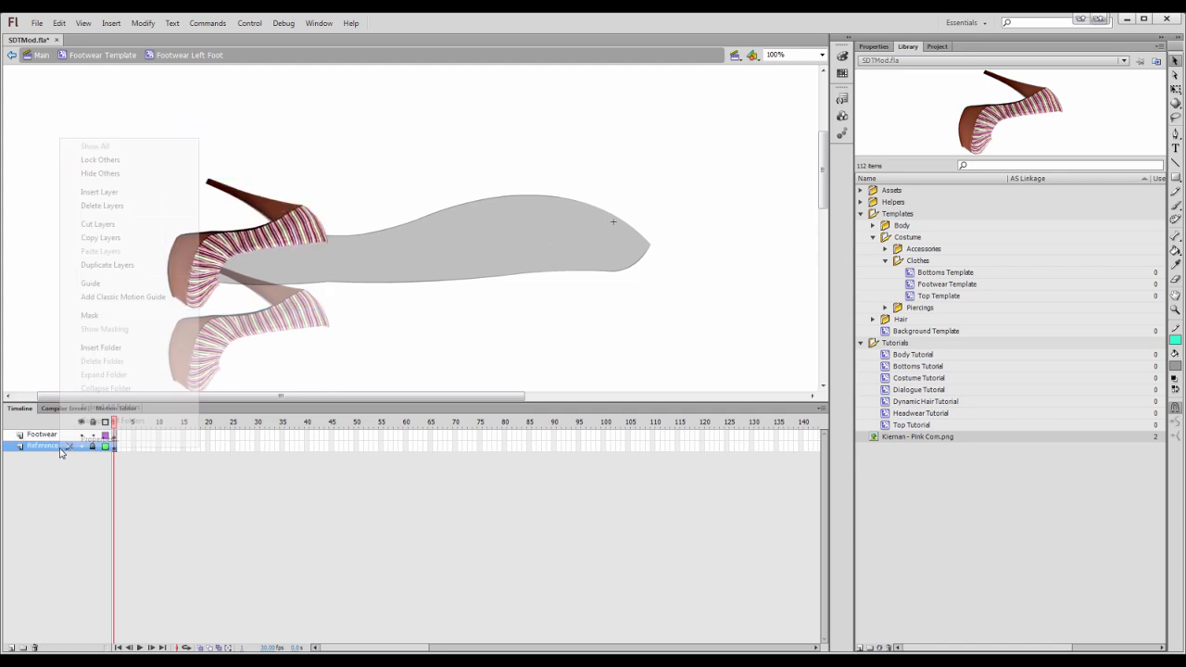
left_click(93, 206)
double_click(126, 201)
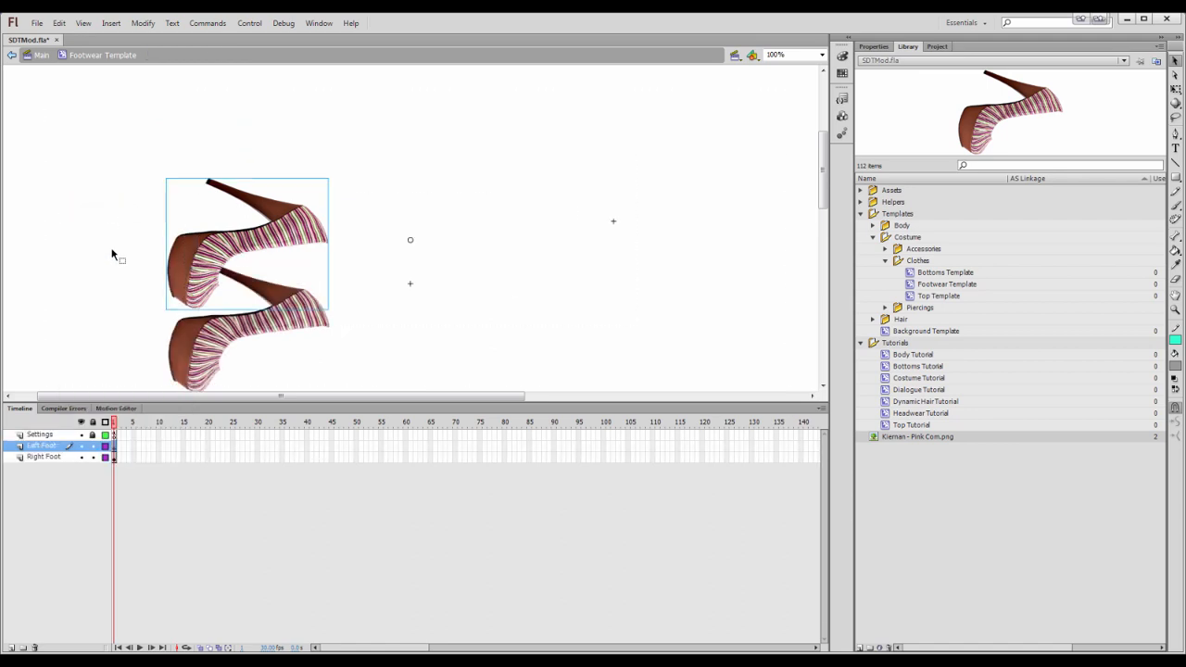
Open the Settings layer's actions and set the overwrite option to false
right_click(115, 436)
left_click(150, 429)
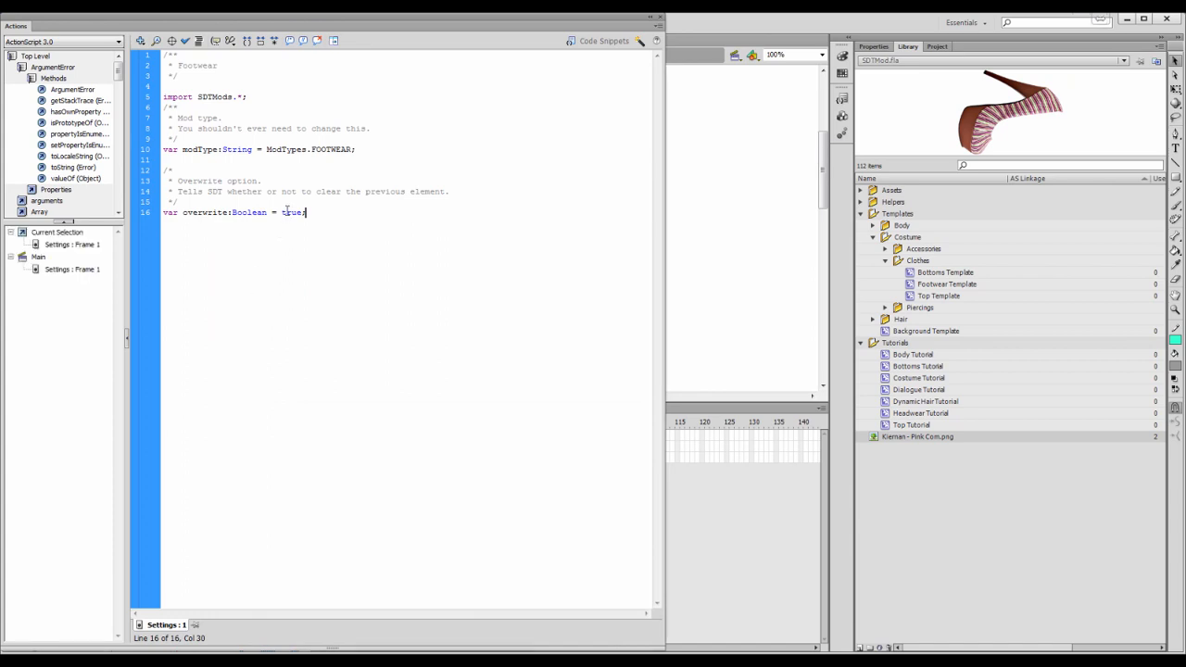
left_click_drag(282, 213, 295, 213)
type("fals")
left_click(660, 17)
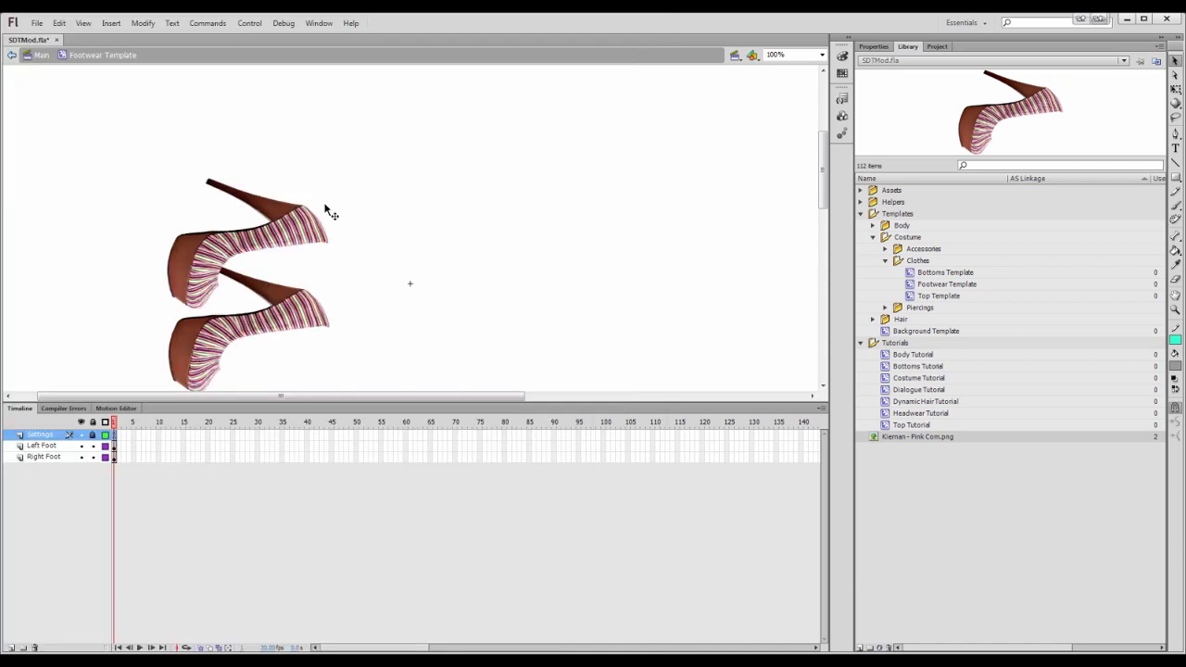
Return to the main timeline and place the Footwear Template on the stage in the Mods layer
scroll(294, 225, "down", 2)
scroll(293, 225, "up", 1)
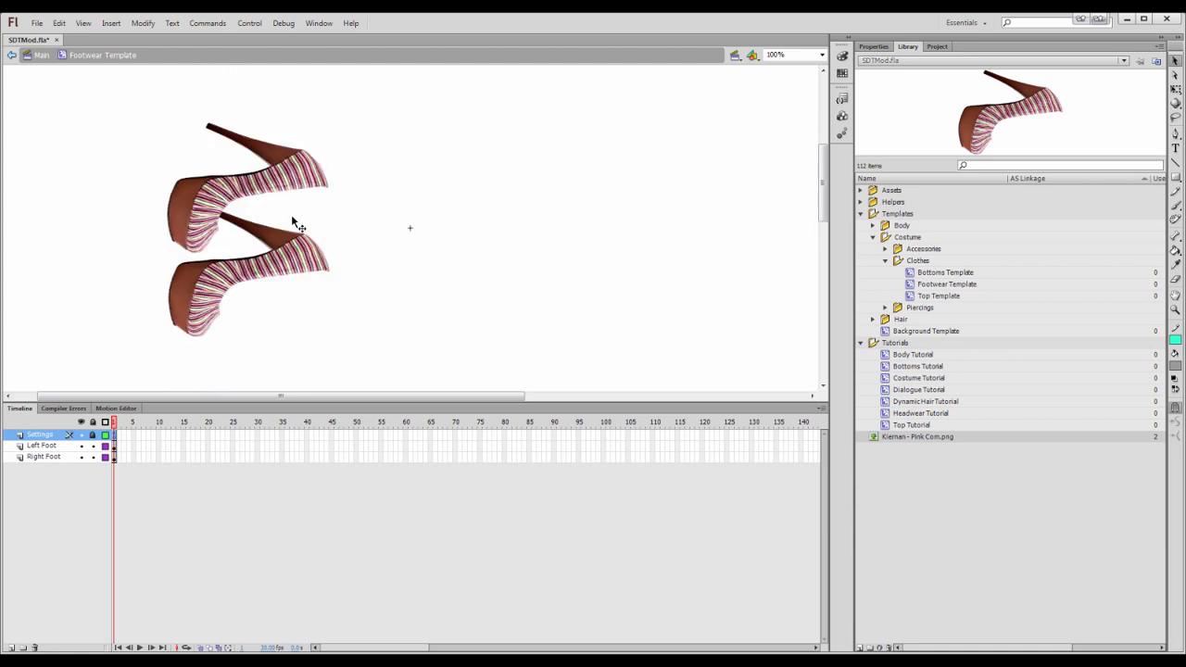
left_click(42, 56)
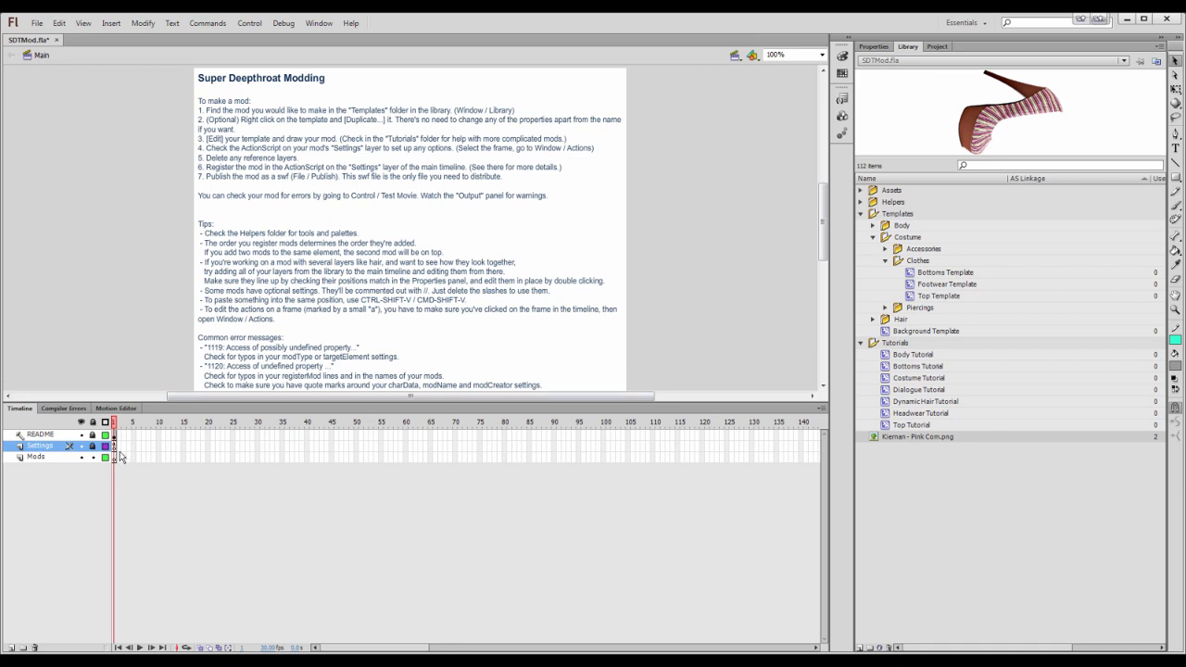
left_click(115, 458)
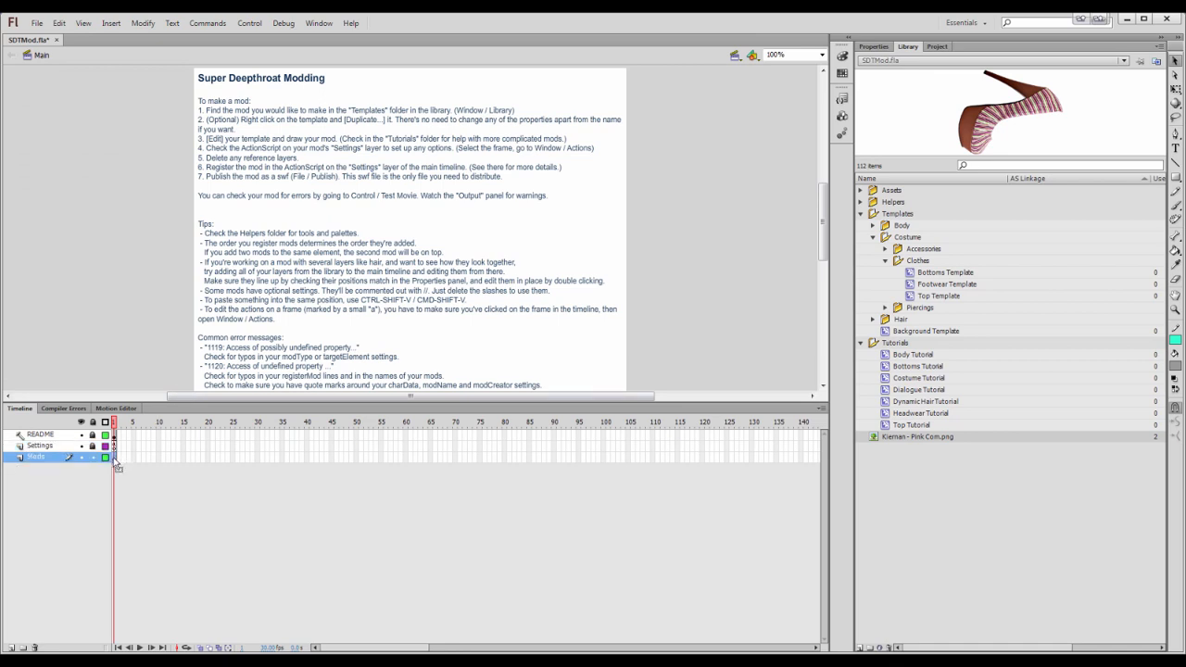
left_click_drag(938, 284, 405, 230)
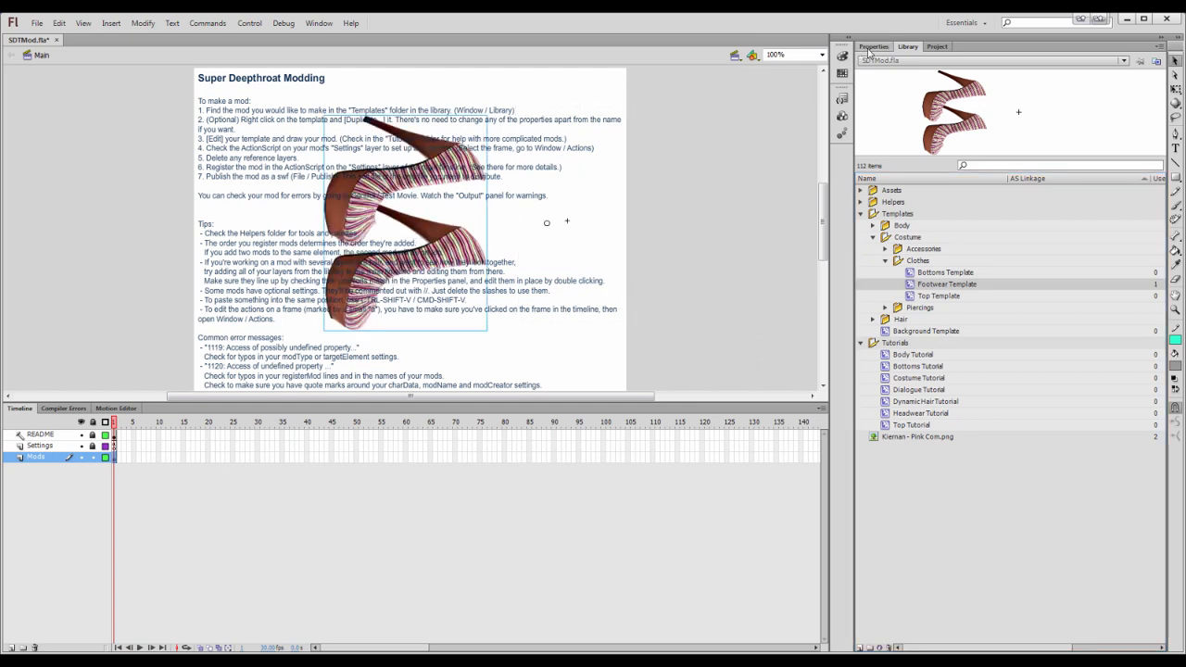
Give the placed Footwear Template instance the instance name KiernanPinkCom and select the name
left_click(871, 47)
left_click(932, 61)
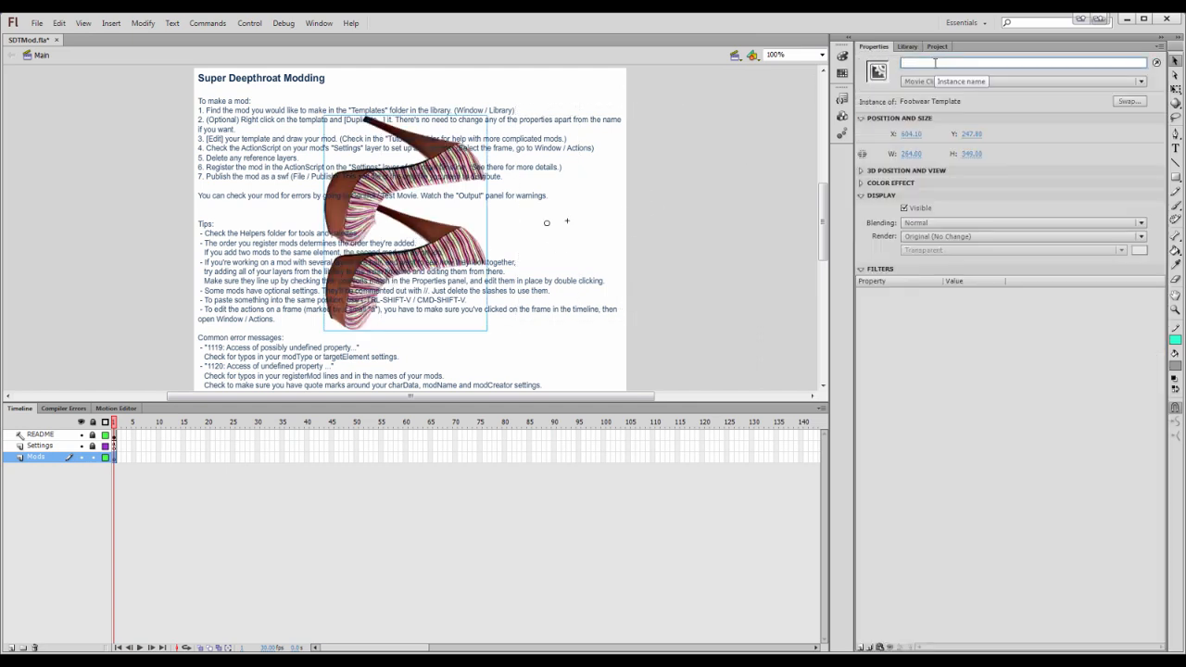
type("Kiernan - Pink Corn")
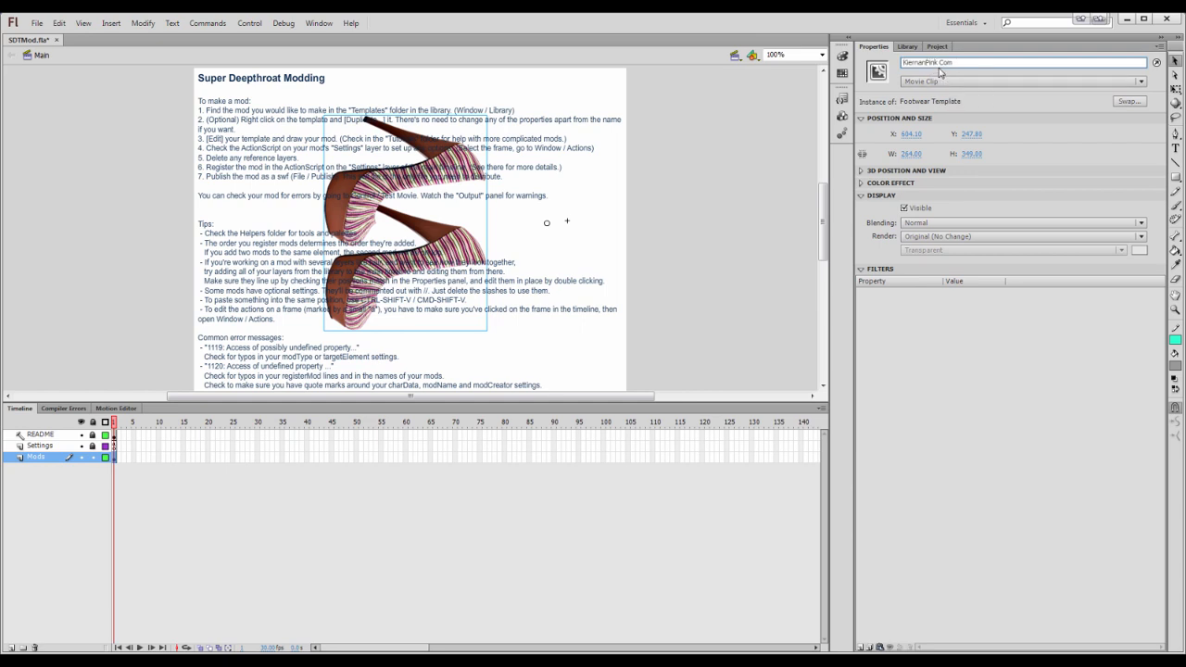
left_click(939, 64)
key("BackSpace")
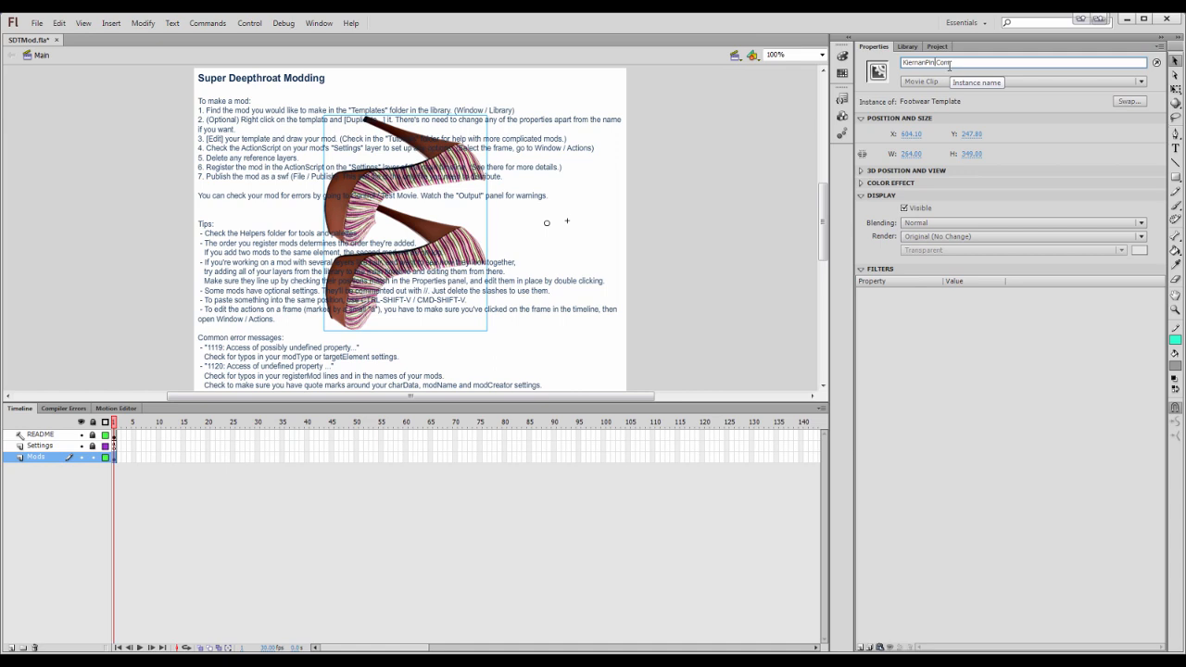
double_click(938, 62)
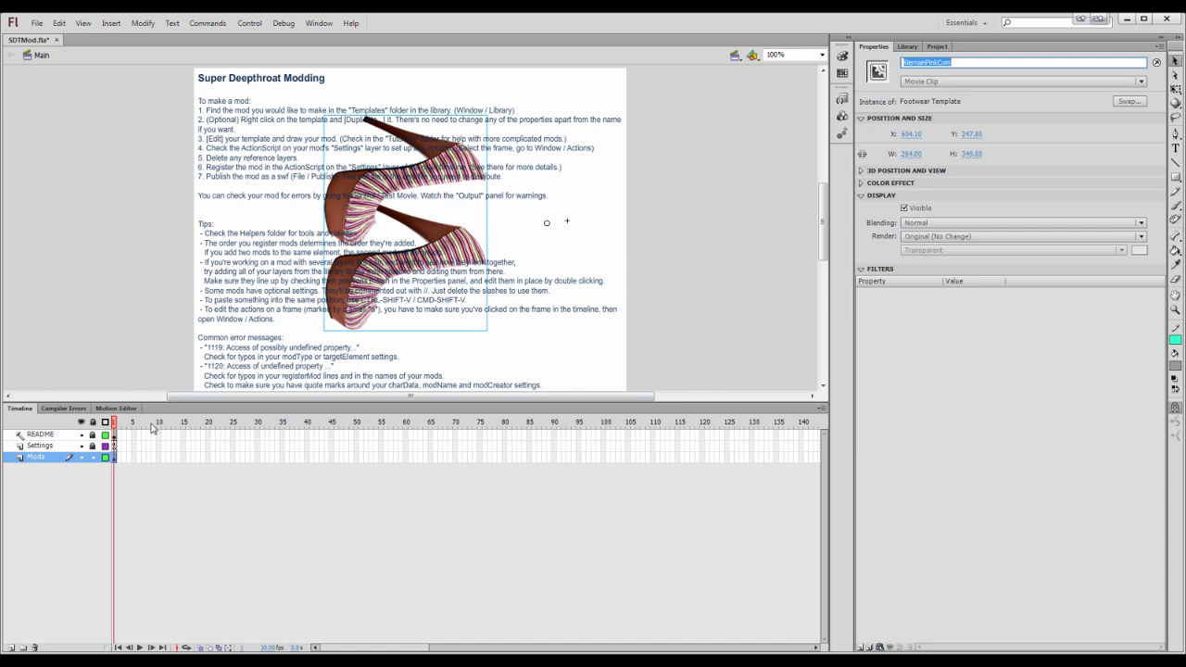
Register the mod in the Settings frame actions by adding the line registerMod(KiernanPinkCom);
left_click(113, 447)
right_click(113, 452)
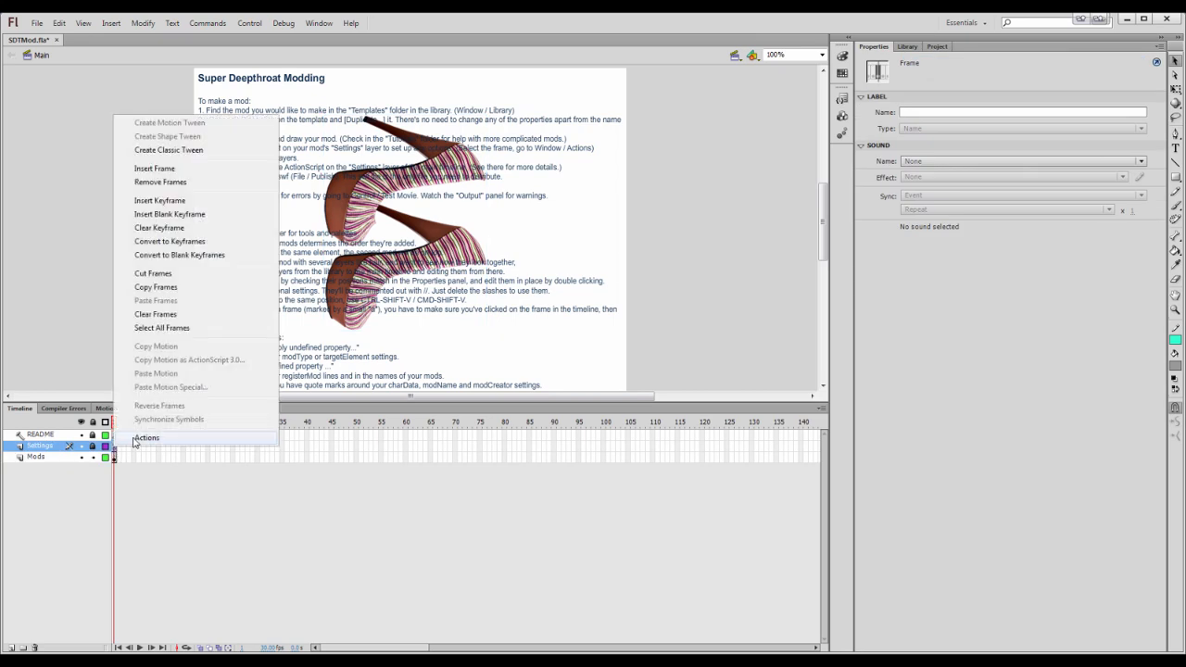
left_click(134, 443)
type("KiernanPinkCom")
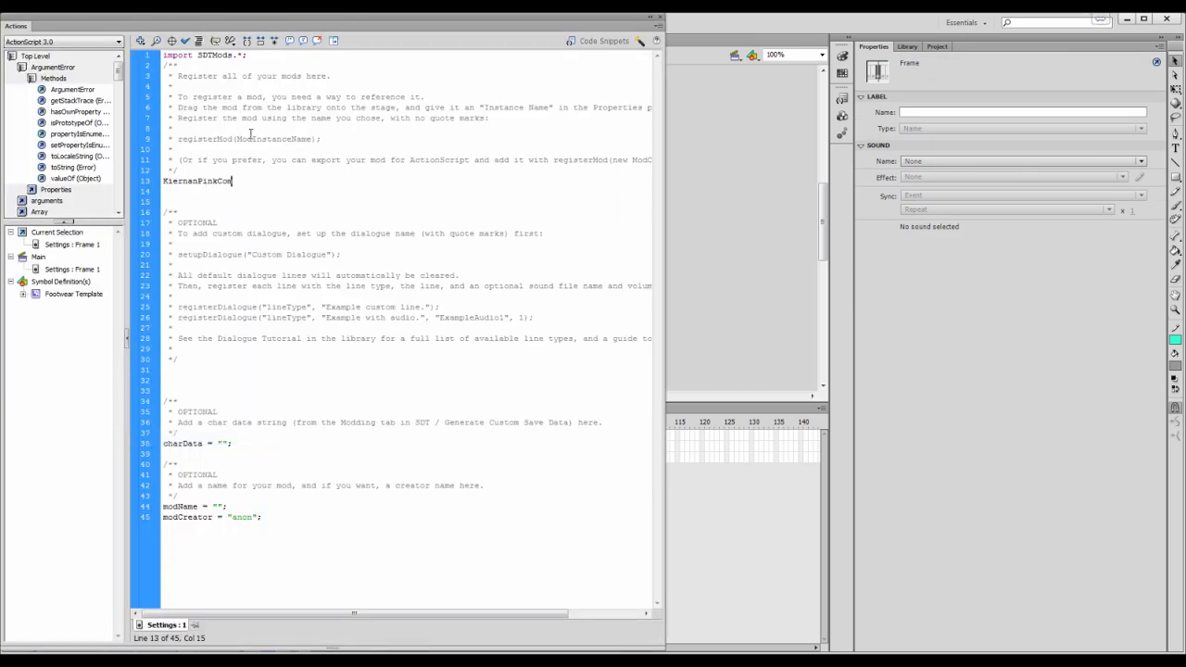
triple_click(267, 140)
left_click_drag(322, 139, 185, 139)
key("ctrl+c")
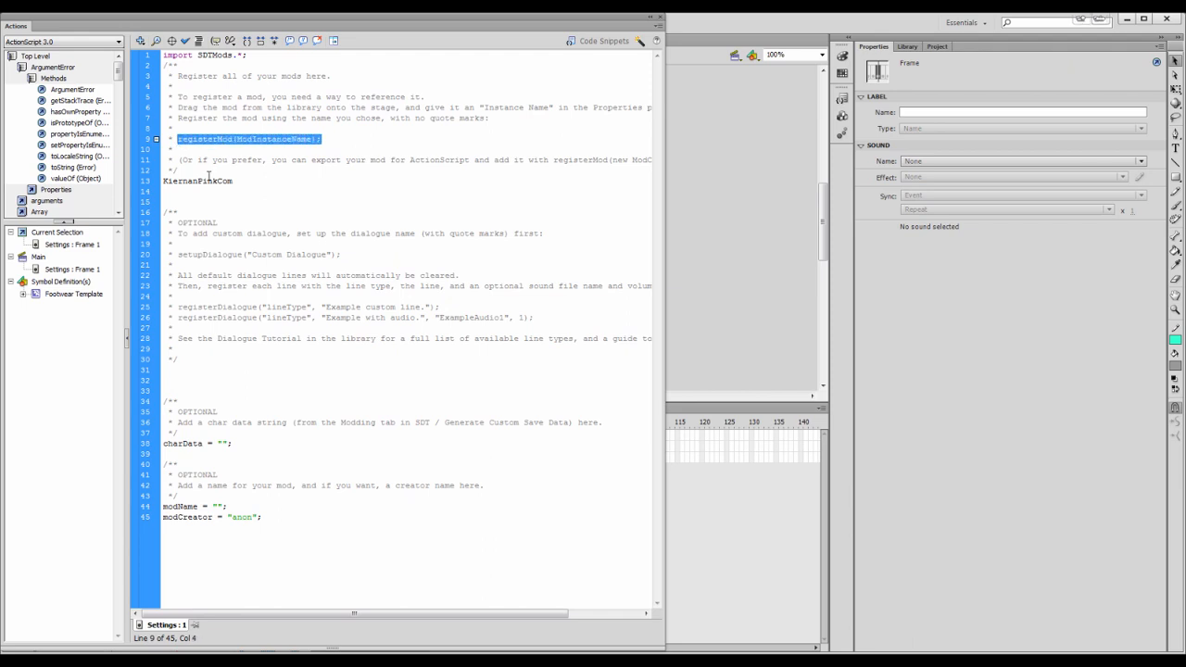
left_click(208, 191)
key("ctrl+v")
double_click(203, 182)
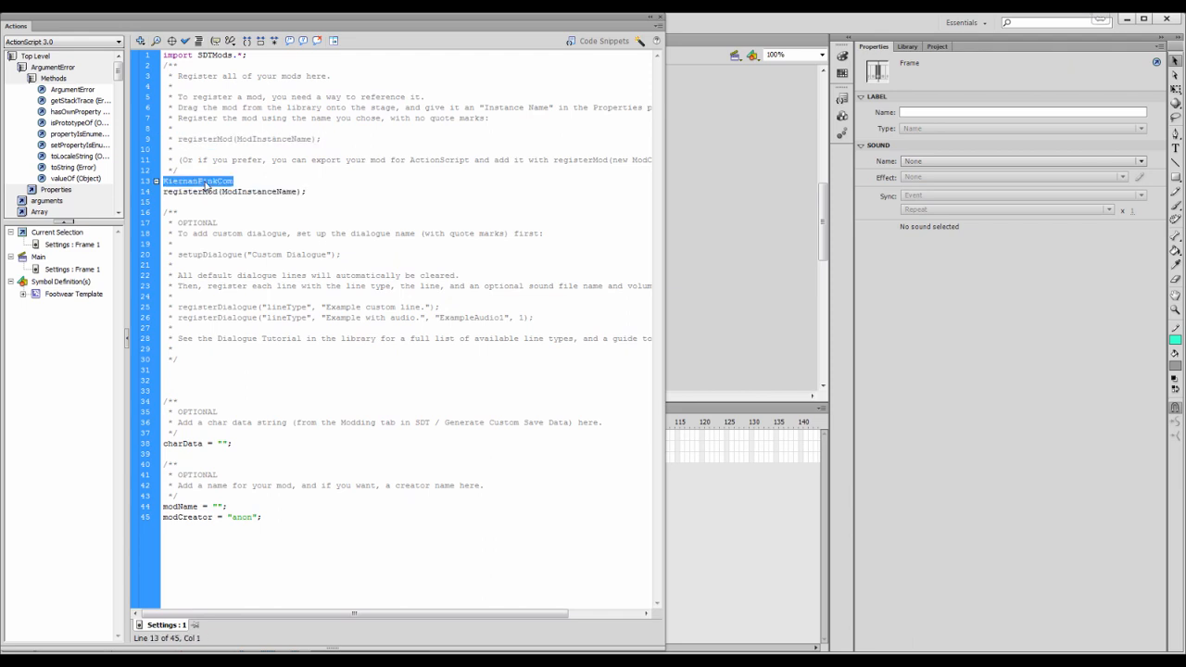
key("ctrl+x")
double_click(248, 191)
key("ctrl+v")
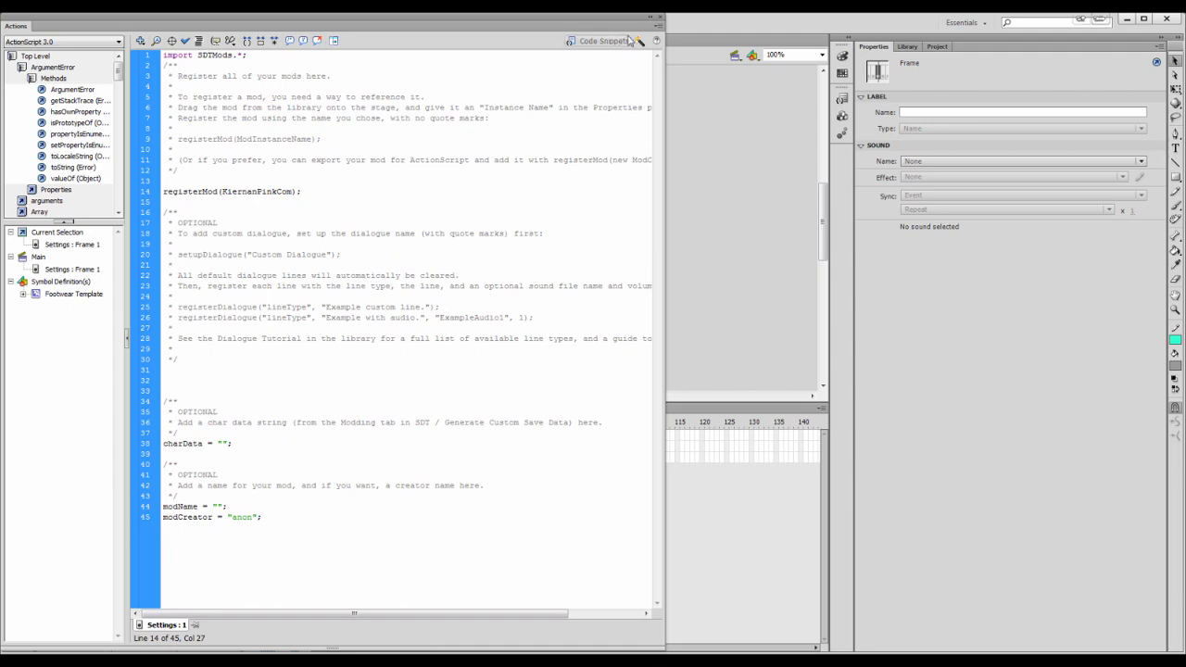
Set the publish output file to KiernanPinkCom.swf and publish the mod
left_click(660, 17)
left_click(36, 23)
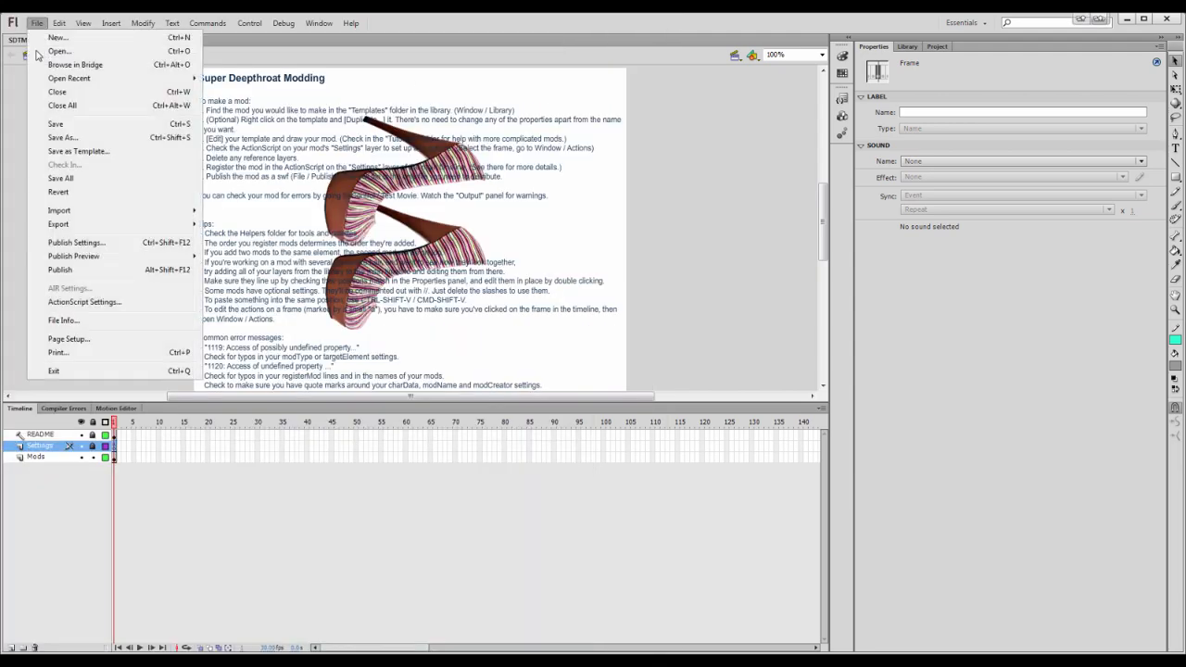
left_click(111, 246)
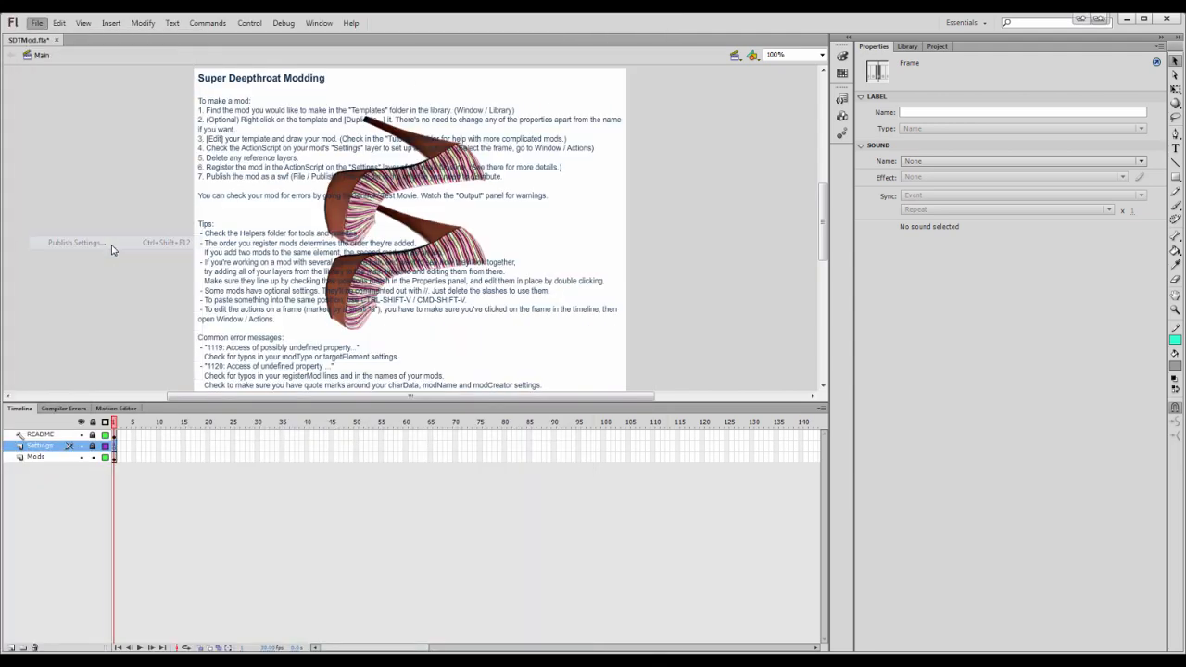
type("KiernanPinkCom.swf")
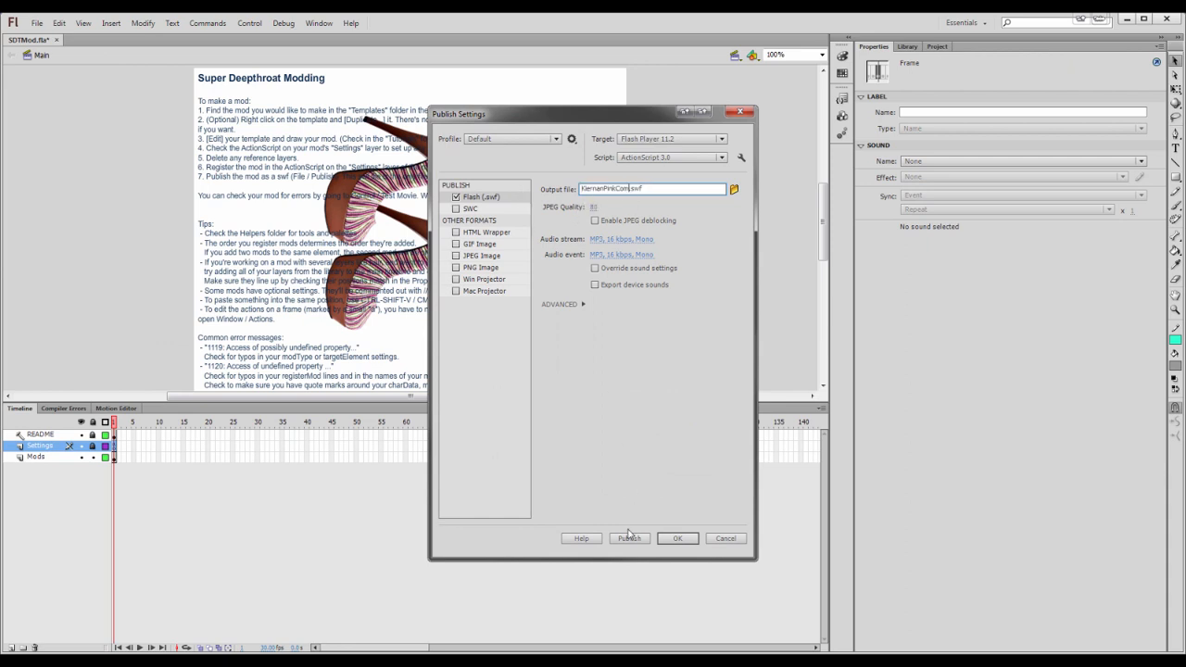
left_click(629, 537)
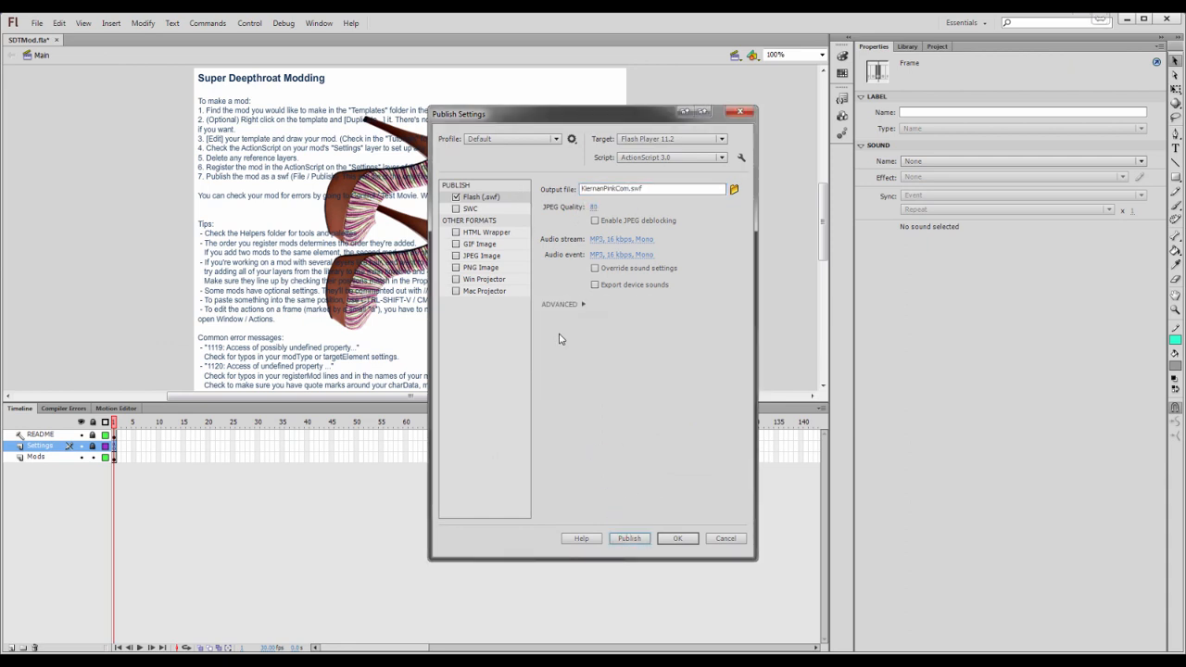
Launch SDT from its shortcut and import KiernanPinkCom.swf through the Modding tab's swf mod loader
left_click(269, 6)
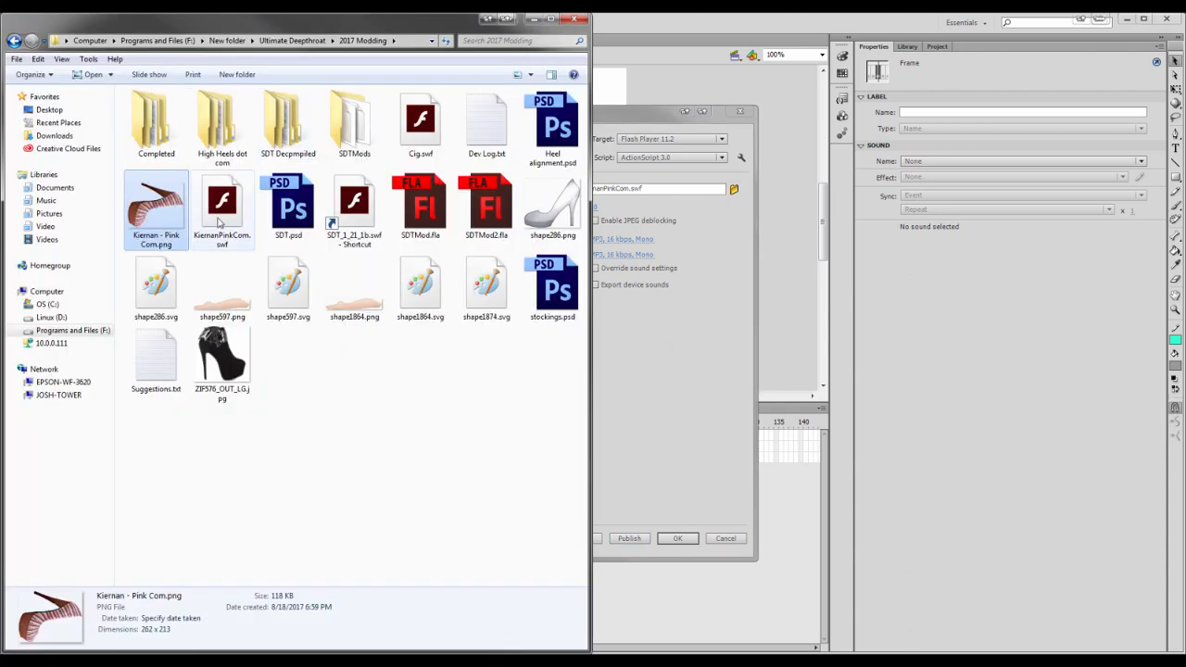
left_click(365, 215)
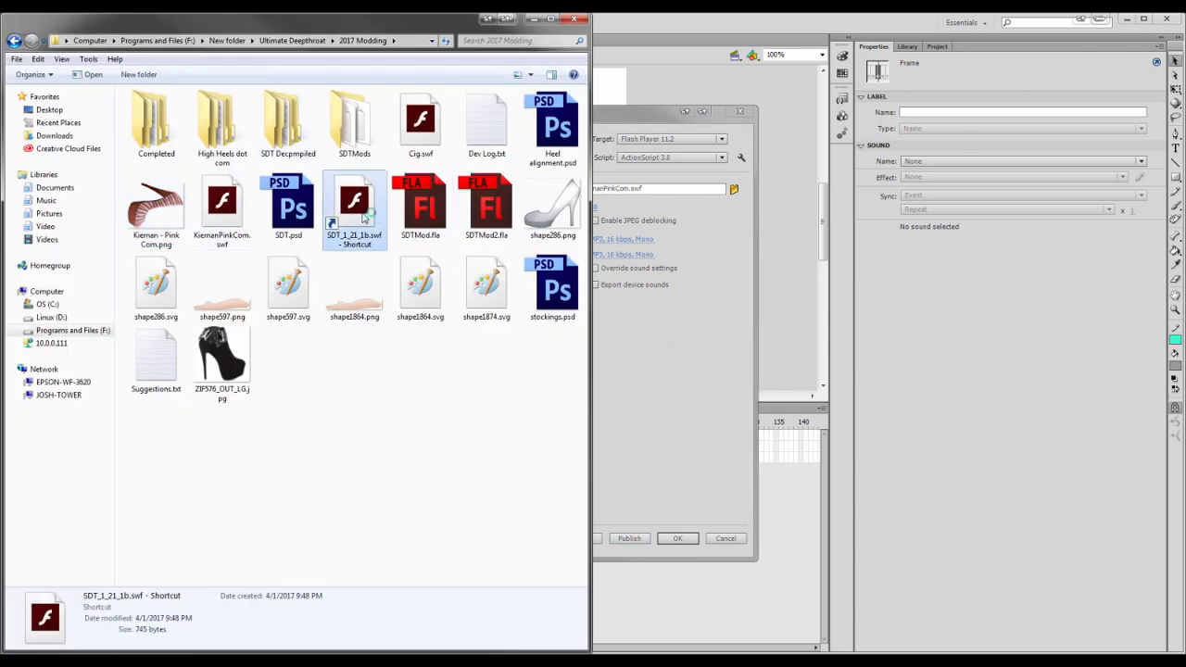
double_click(365, 216)
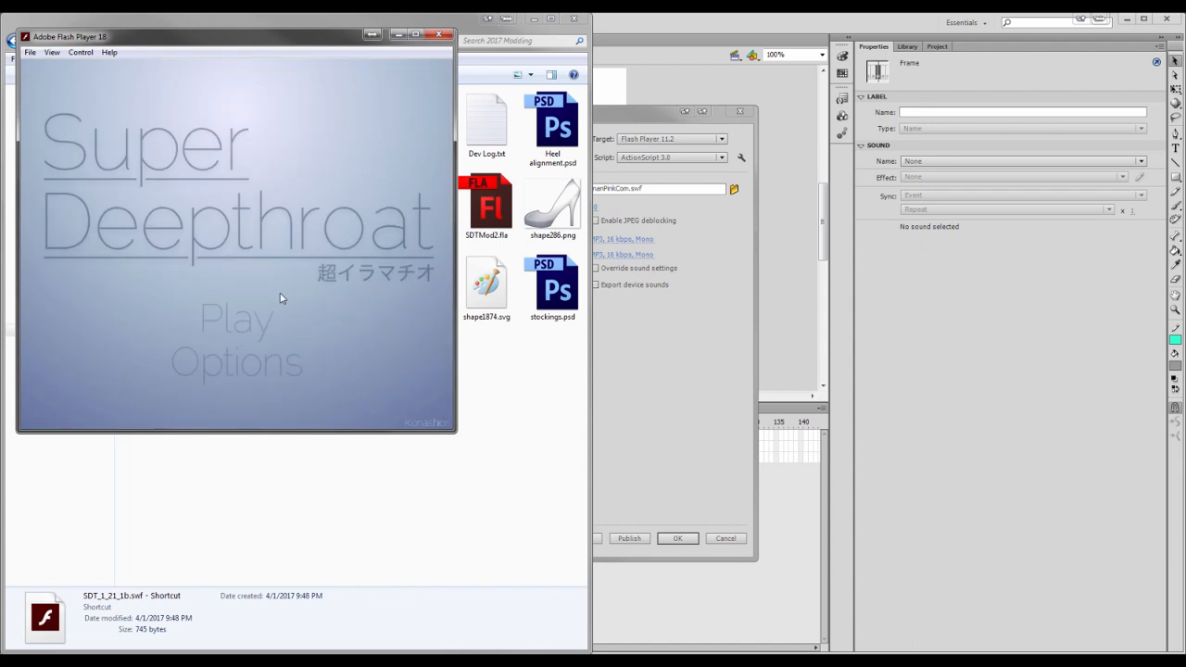
left_click(251, 315)
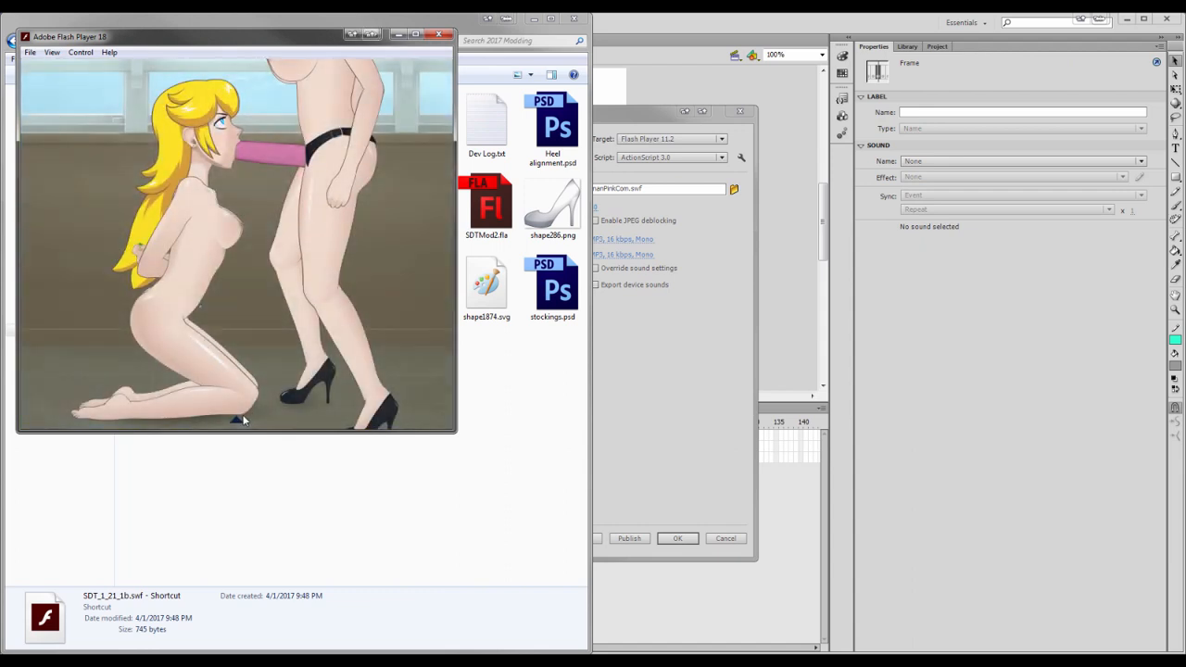
left_click(244, 414)
left_click(201, 297)
left_click(92, 340)
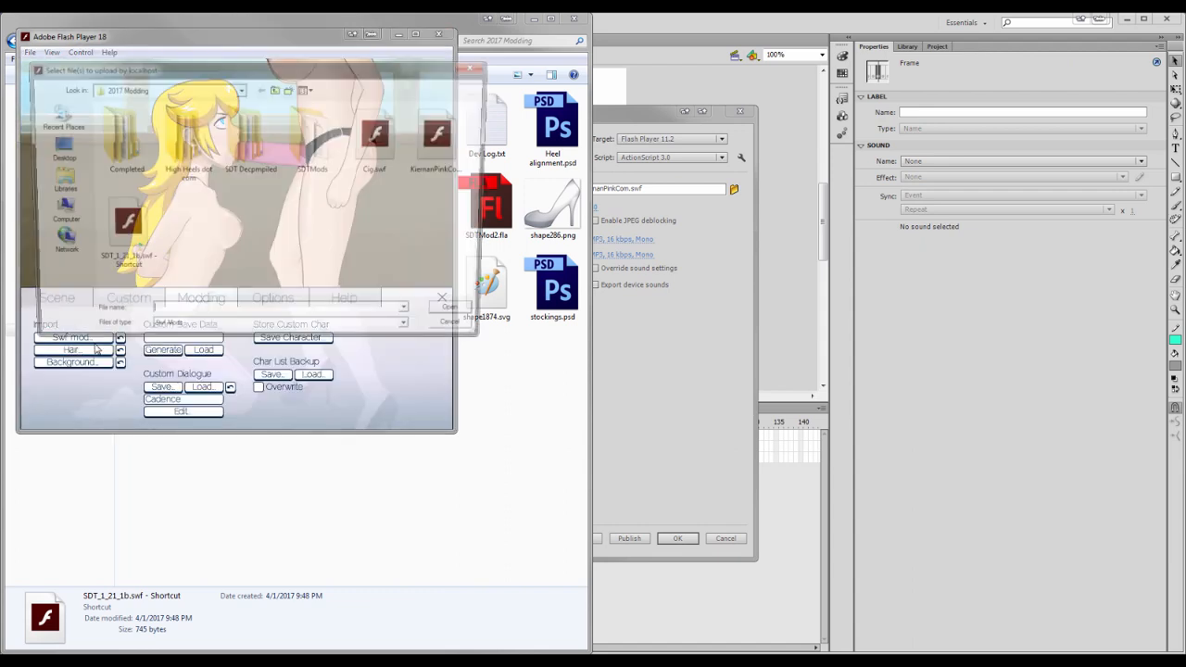
double_click(440, 139)
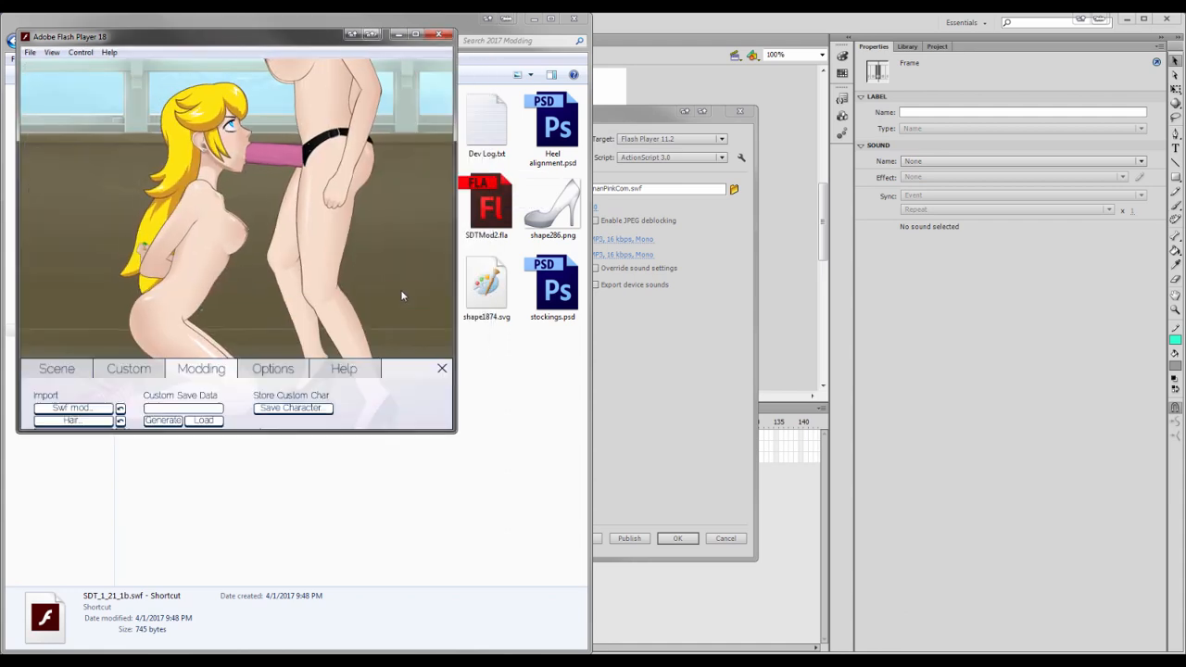
Inspect the heels on the character's feet in SDT, then close the player
left_click(402, 295)
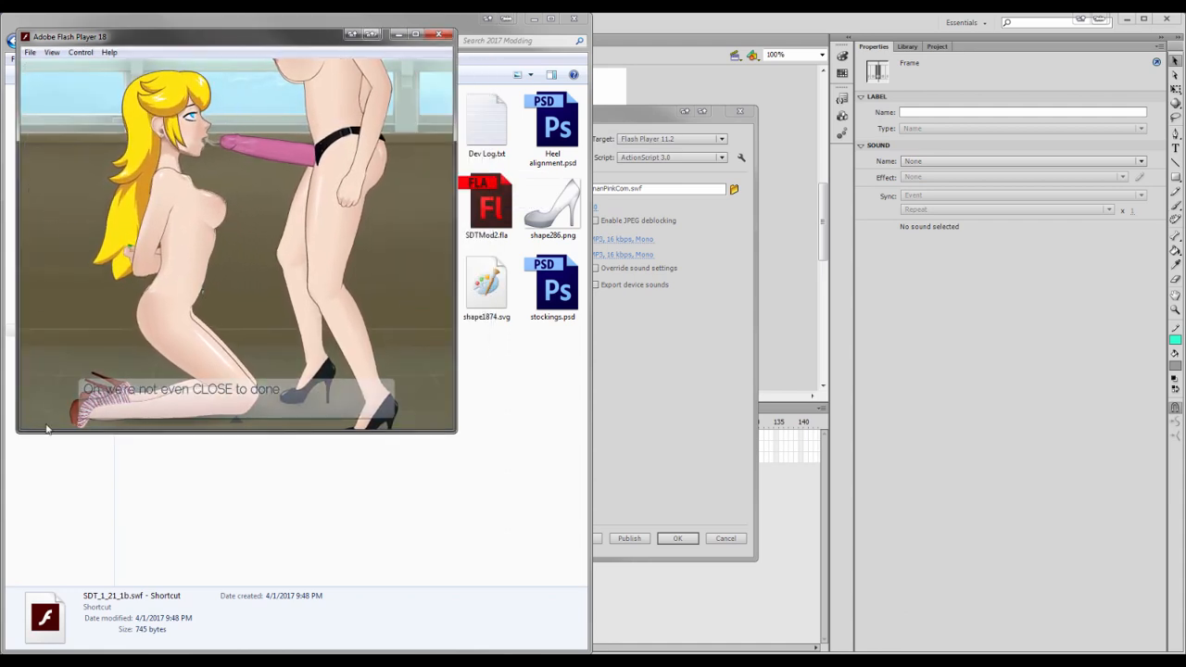
mouse_move(55, 417)
left_click(272, 298)
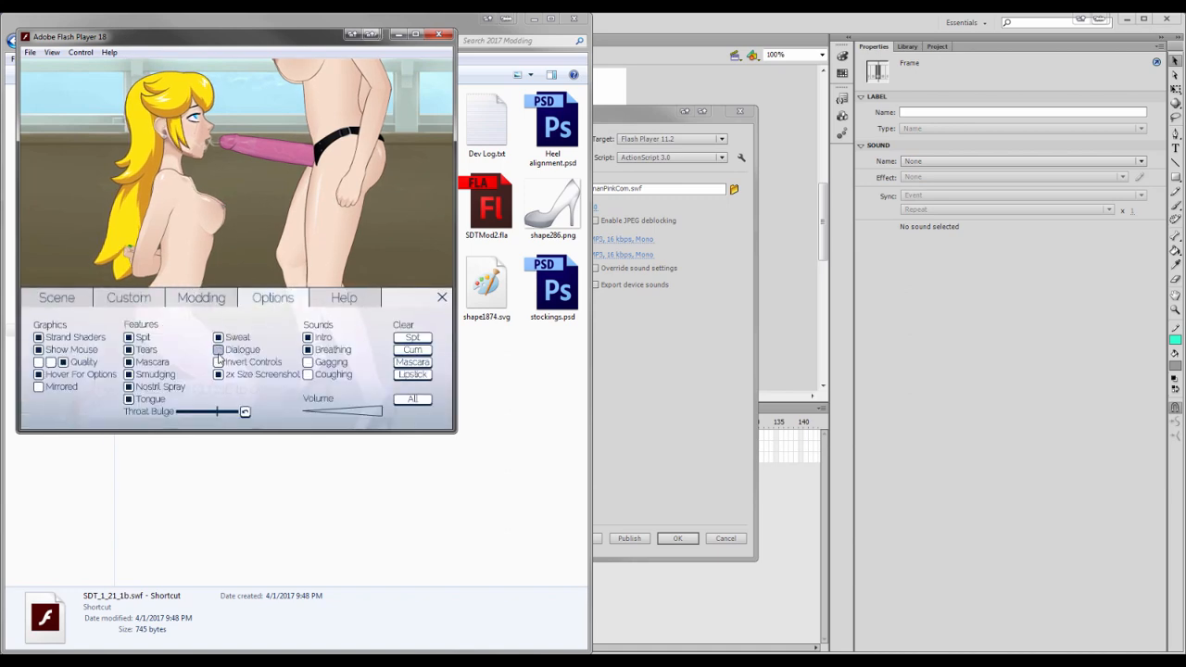
left_click(442, 297)
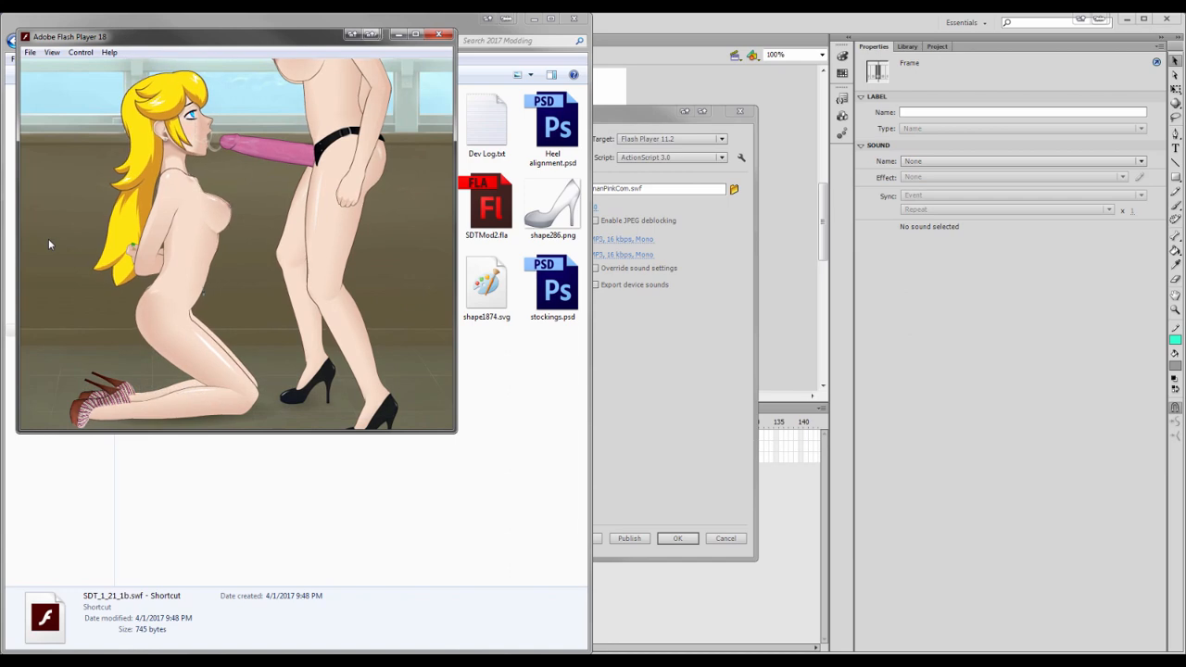
left_click(439, 35)
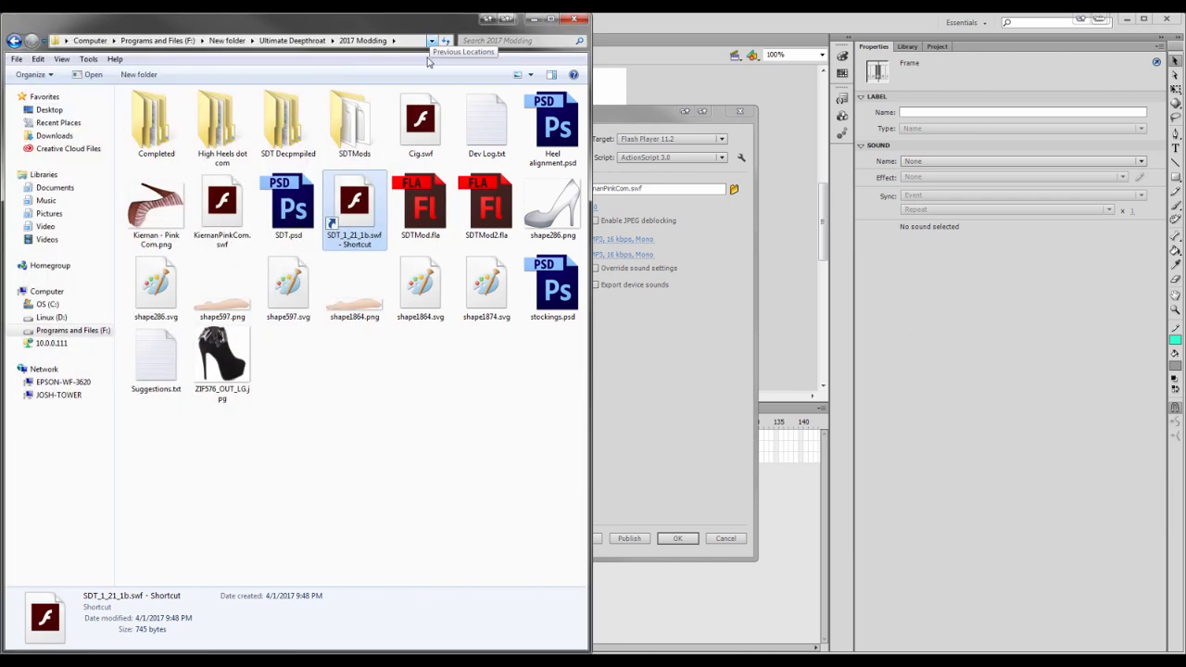
Close Publish Settings and save the document as KiernanPinkCom.fla
left_click(618, 401)
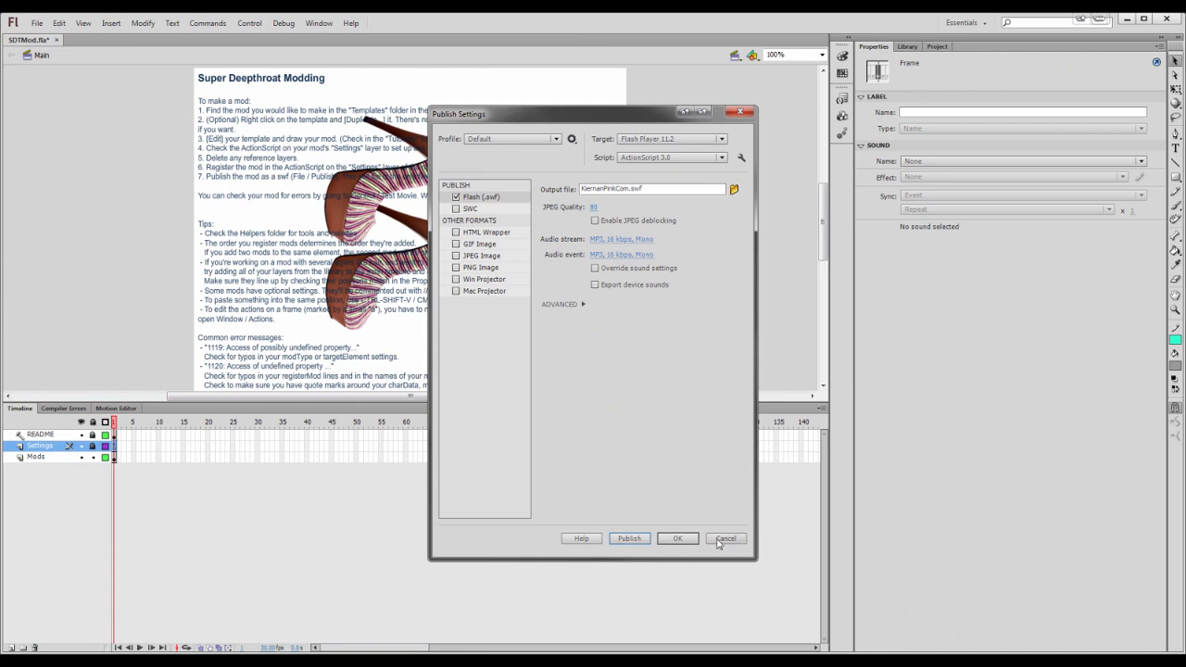
left_click(719, 541)
left_click(37, 23)
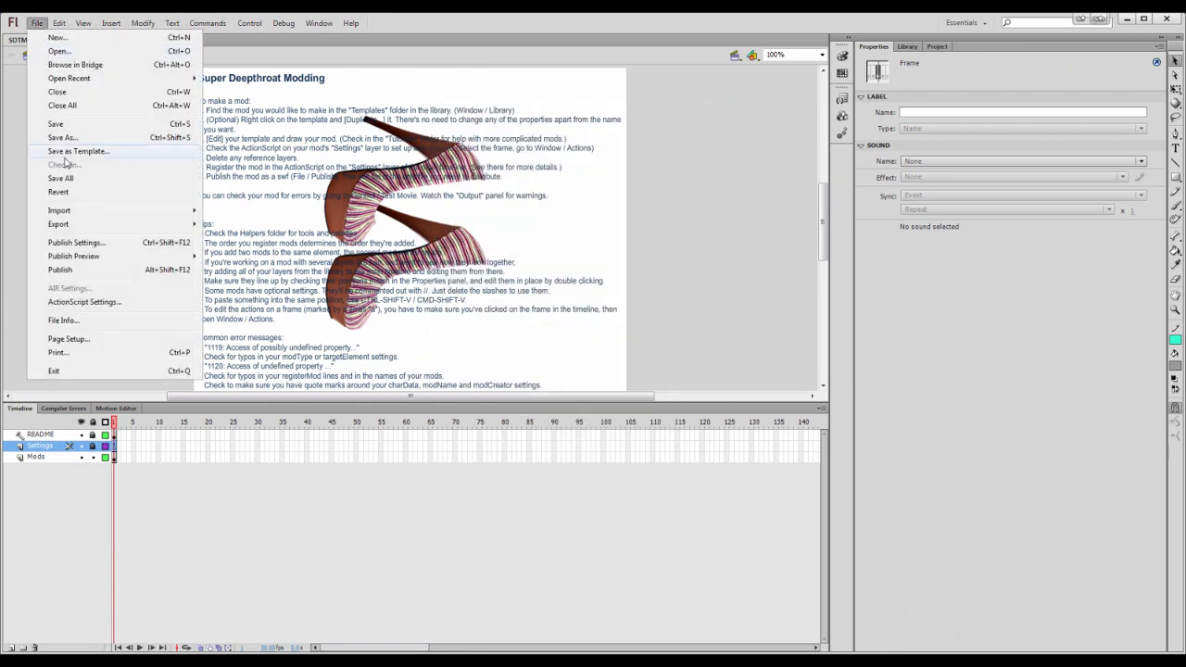
left_click(67, 138)
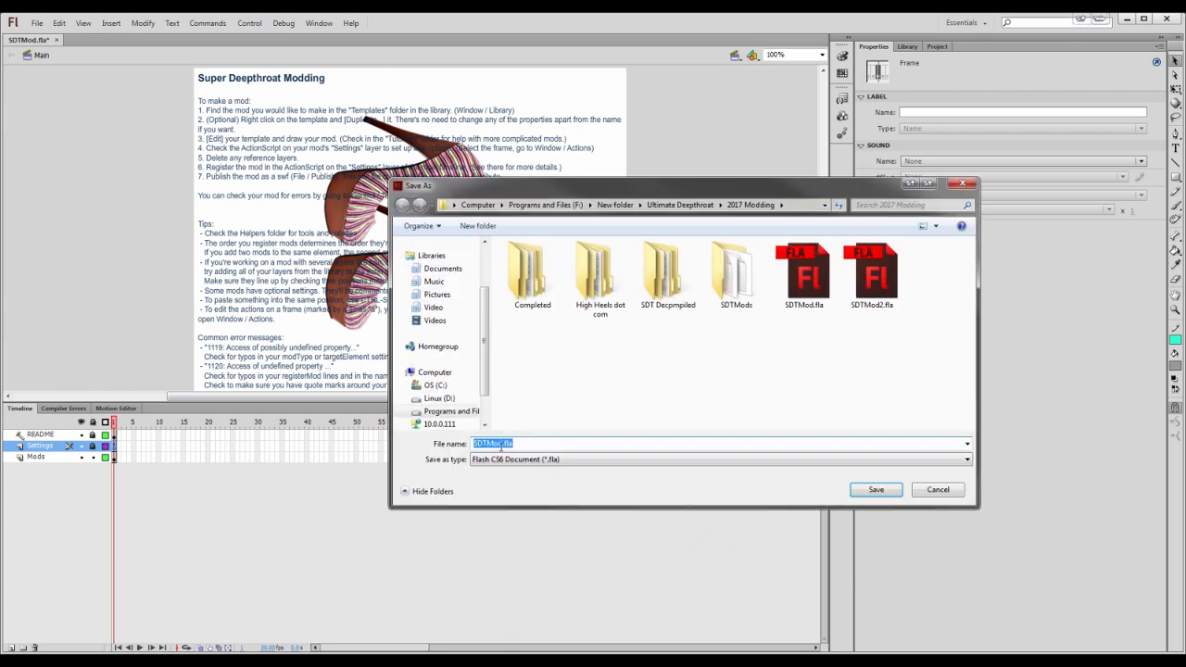
left_click(501, 445)
left_click_drag(502, 444, 451, 443)
type("KiernanPinkCom")
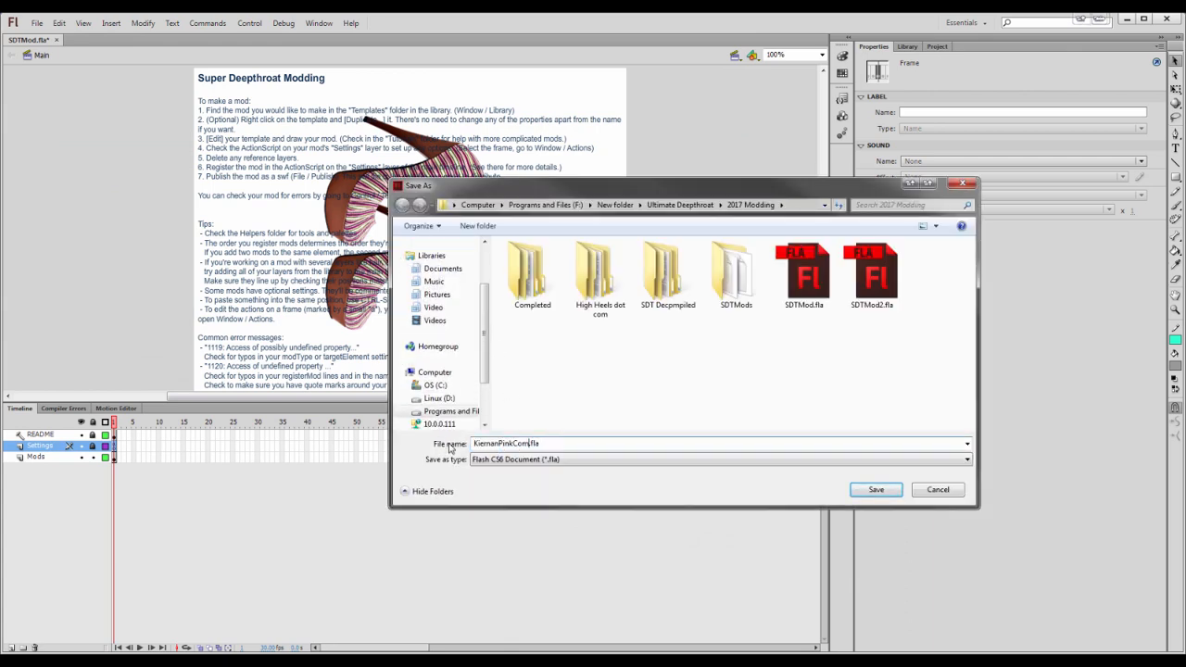
left_click(861, 489)
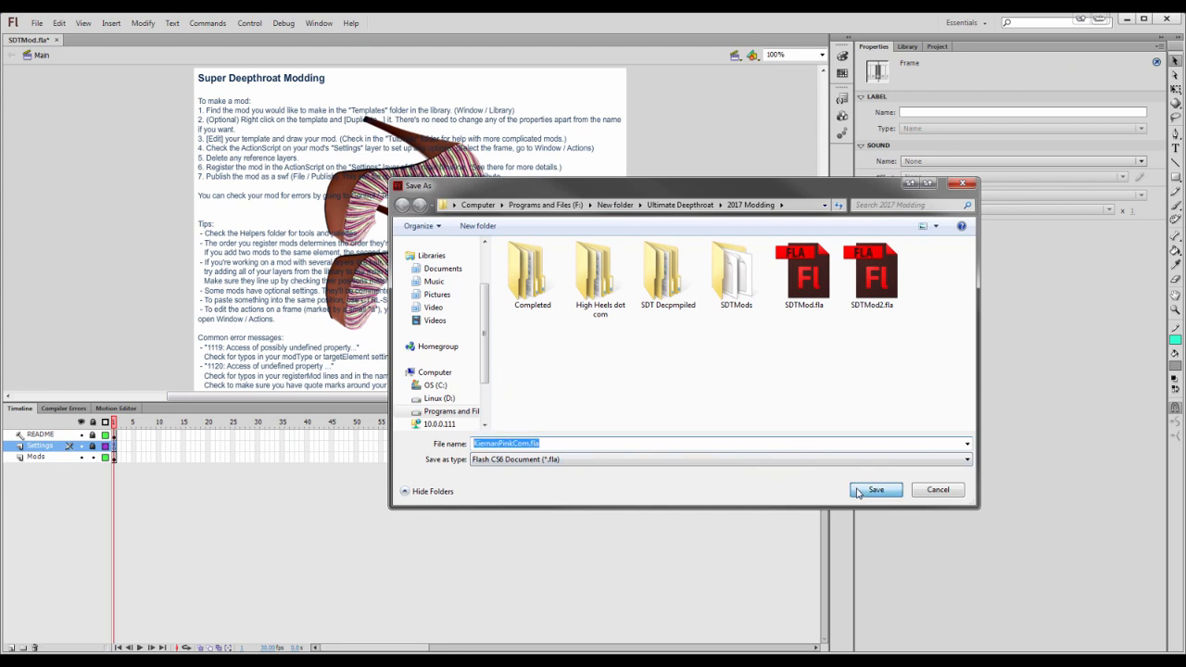
left_click(655, 371)
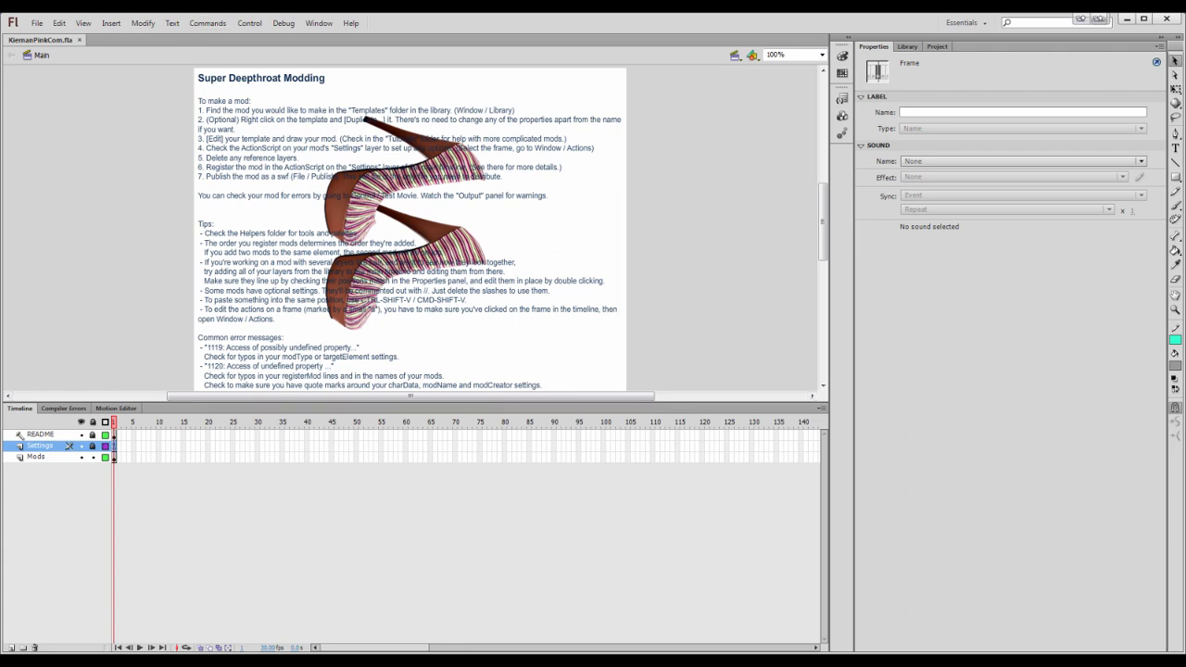
Preview shape597.png and open it in Photoshop
key("alt+Tab")
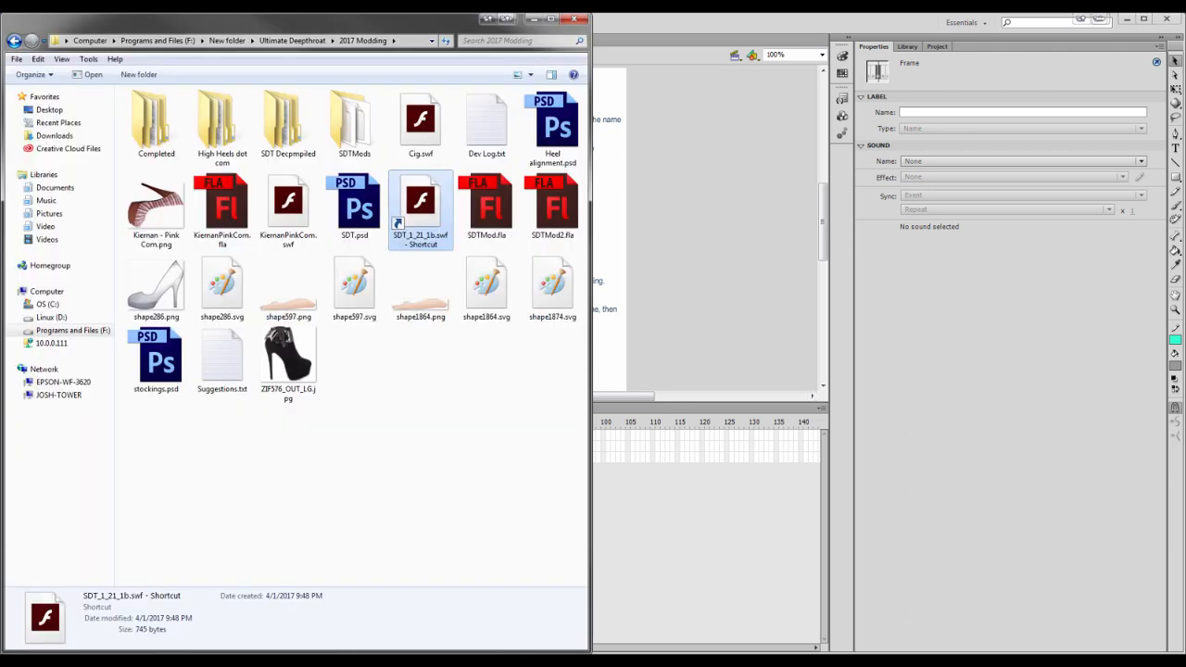
left_click(299, 304)
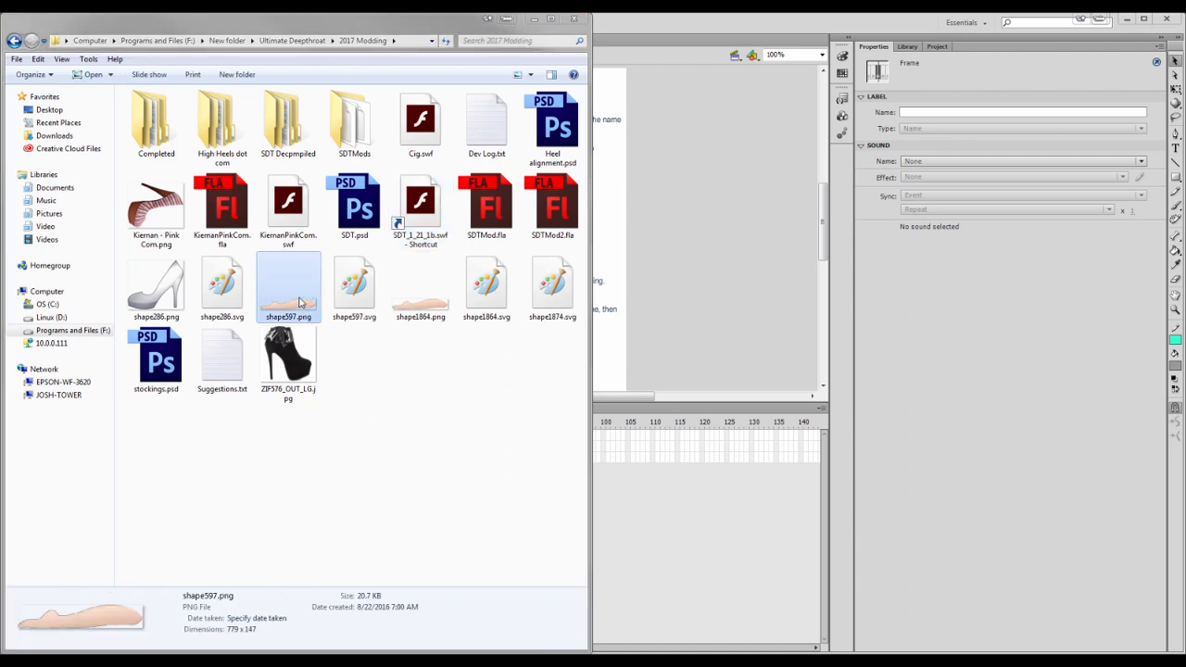
left_click_drag(1185, 199, 558, 122)
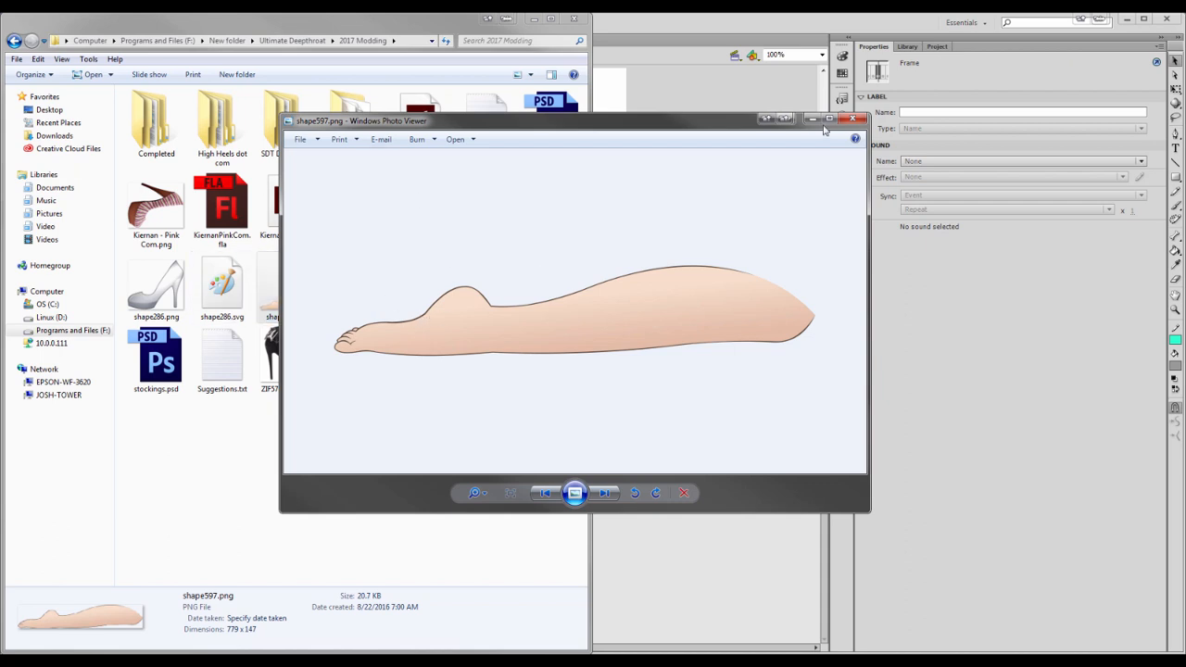
left_click(852, 120)
left_click_drag(278, 276, 475, 43)
left_click(352, 58)
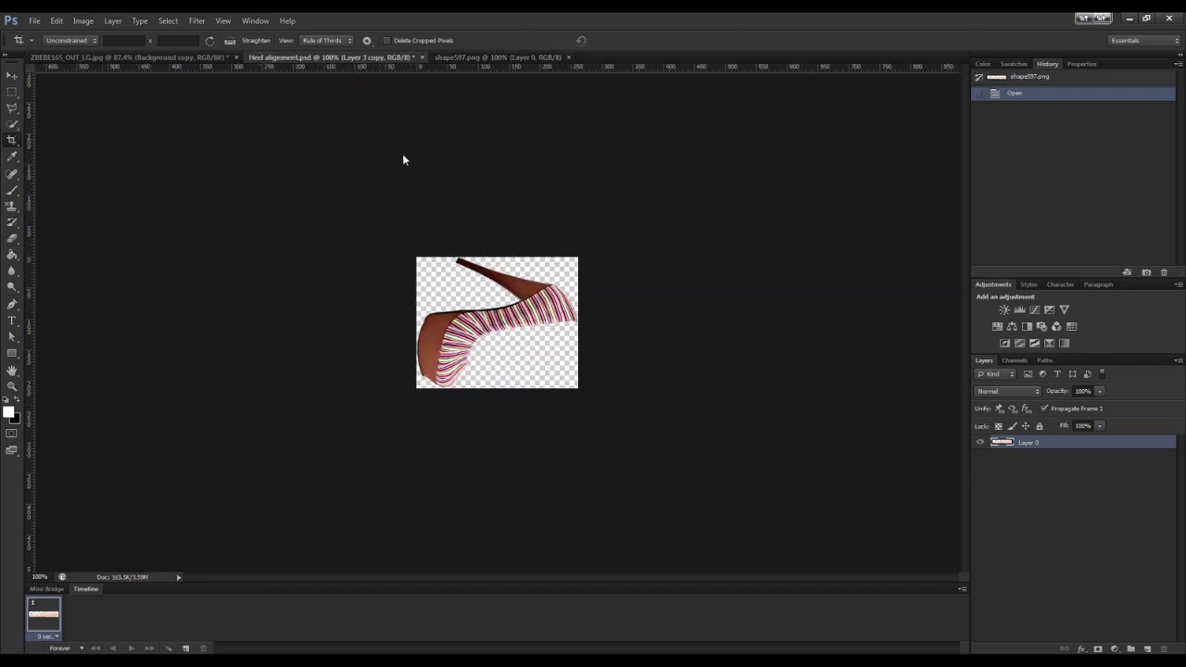
Step back three history states in Heel alignment.psd and make Layer 1 and Layer 2 visible
key("ctrl+alt+z")
key("ctrl+alt+z")
key("ctrl+alt+z")
key("ctrl+alt+z")
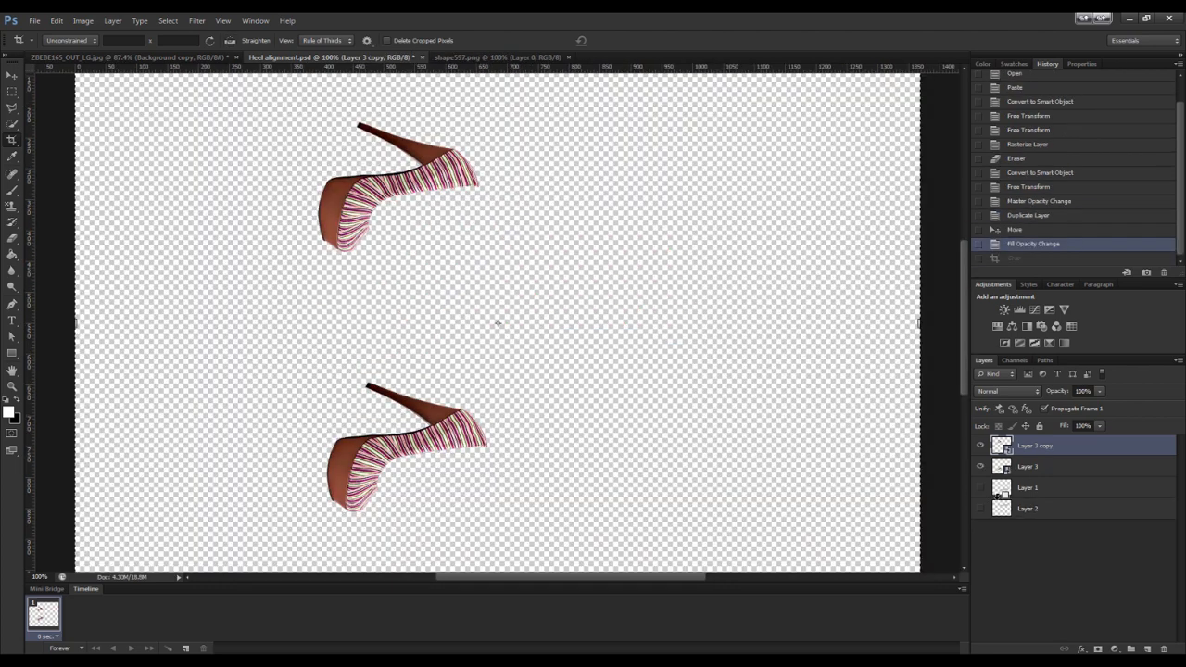
left_click(981, 488)
left_click(981, 508)
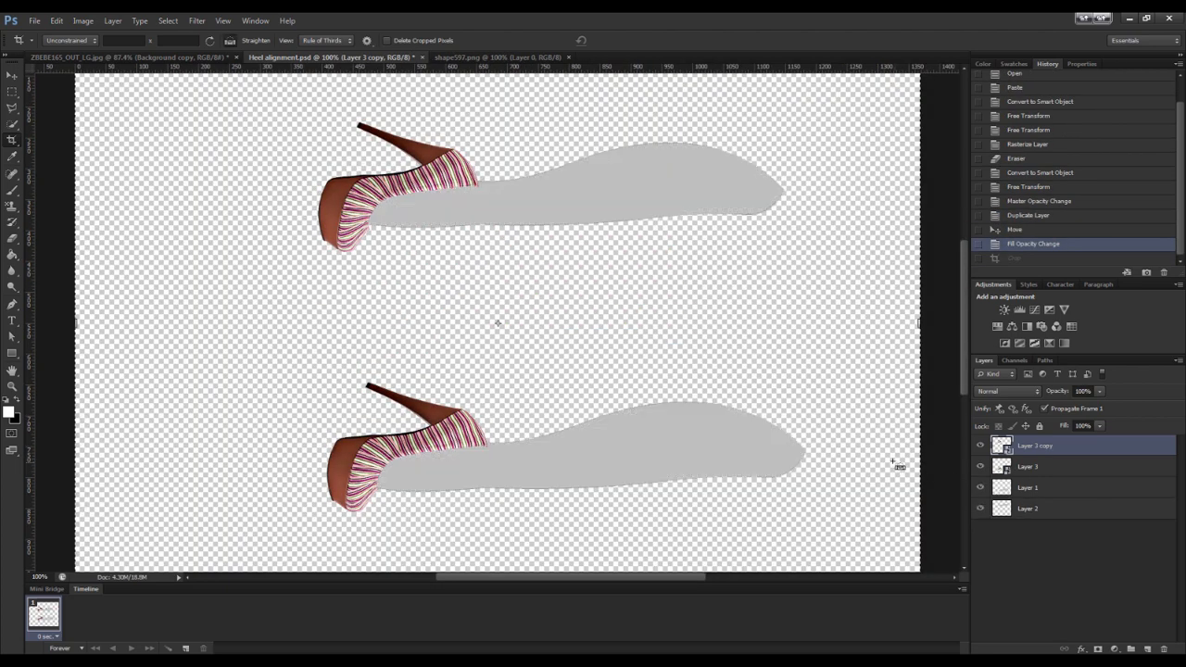
Cut the foot shape out of shape597.png and paste it into Heel alignment.psd as a new layer
key("ctrl+minus")
left_click(498, 57)
key("ctrl+a")
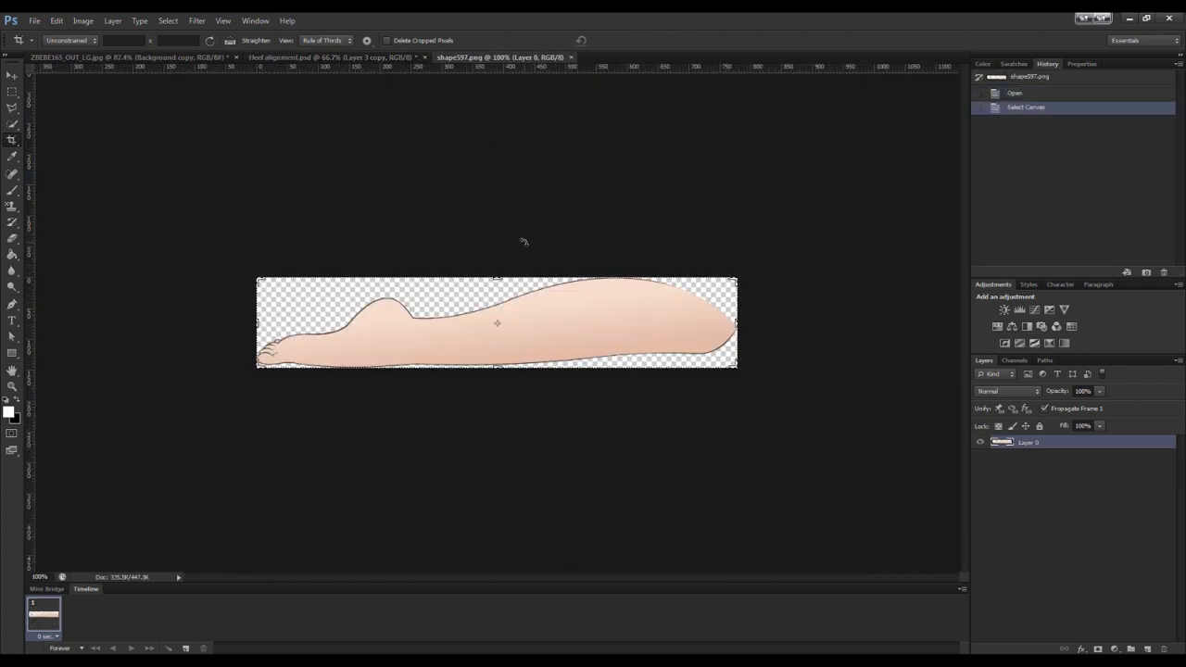
key("ctrl+x")
left_click(352, 57)
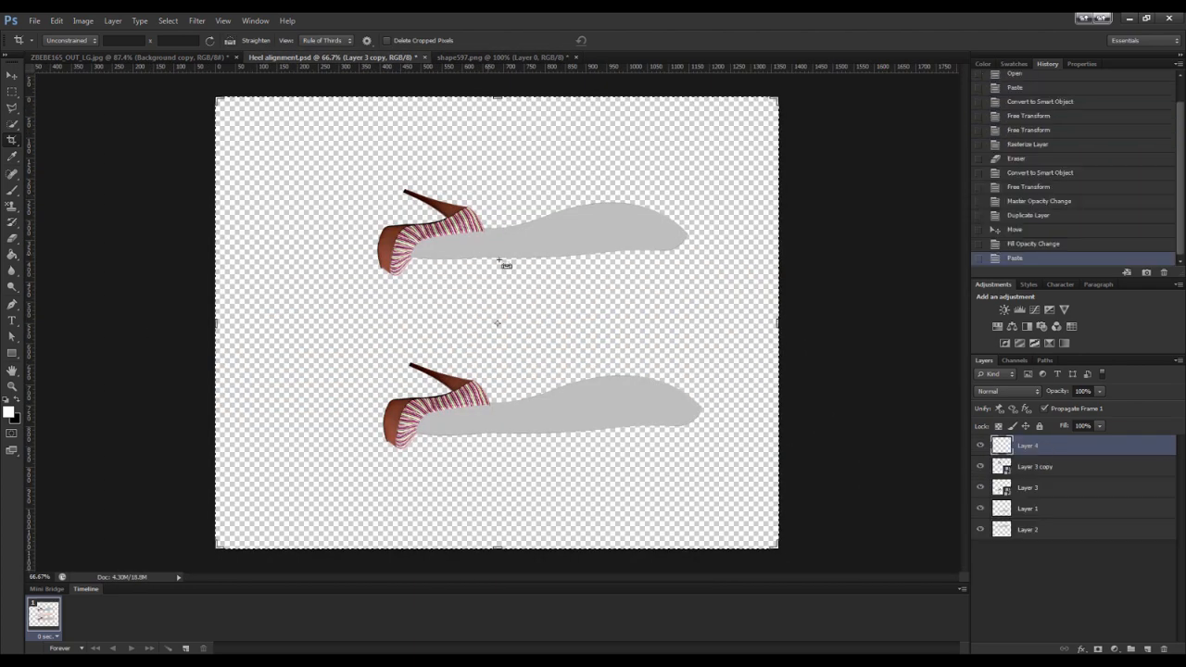
key("ctrl+v")
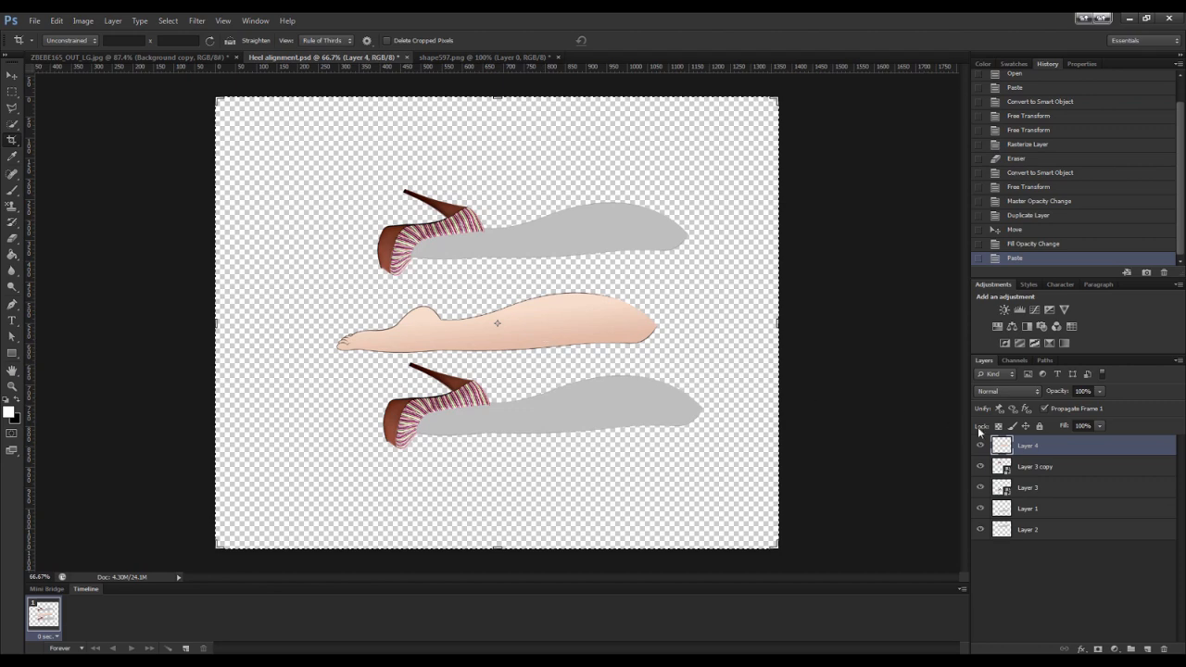
Move the pasted foot layer down so it sits inside the lower high-heel shoe
left_click_drag(588, 334, 599, 351)
key("Return")
key("b")
left_click(13, 75)
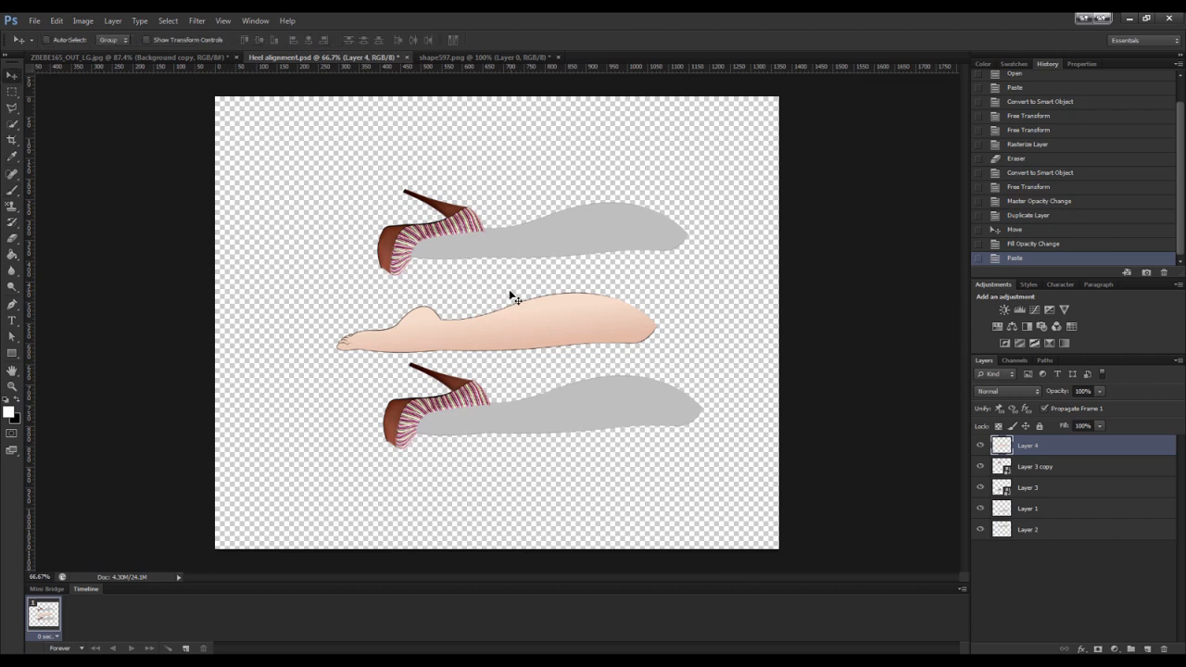
left_click_drag(541, 336, 583, 404)
left_click_drag(584, 409, 585, 410)
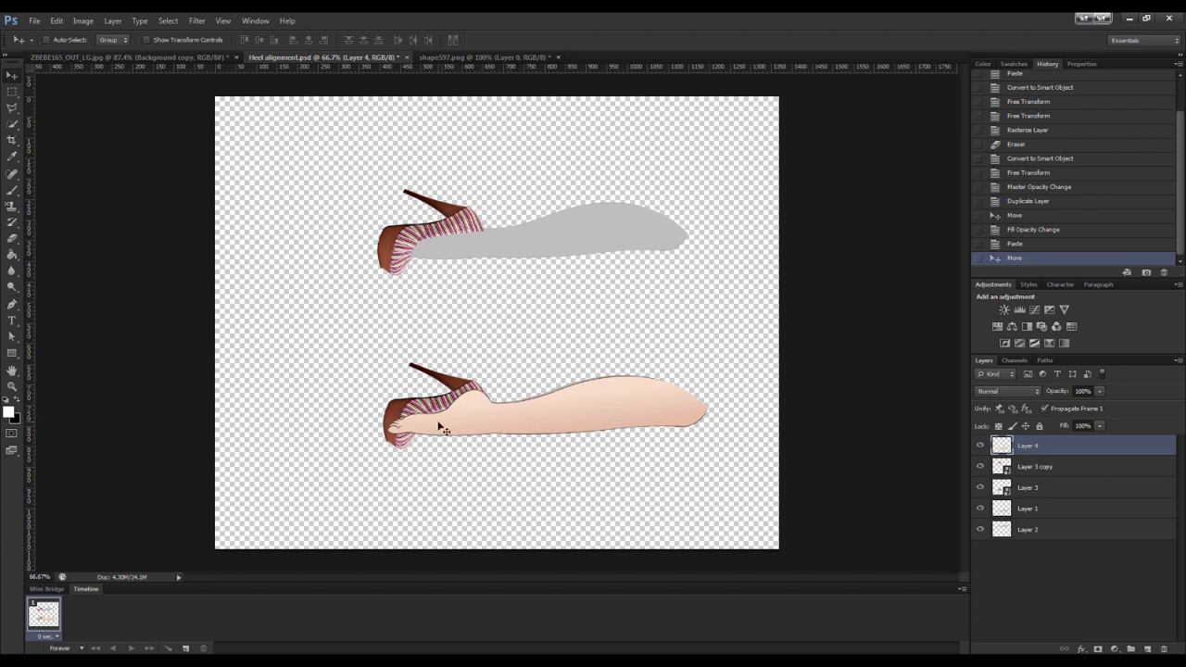
Erase a small spot at the heel end of the foot layer with the Eraser
key("e")
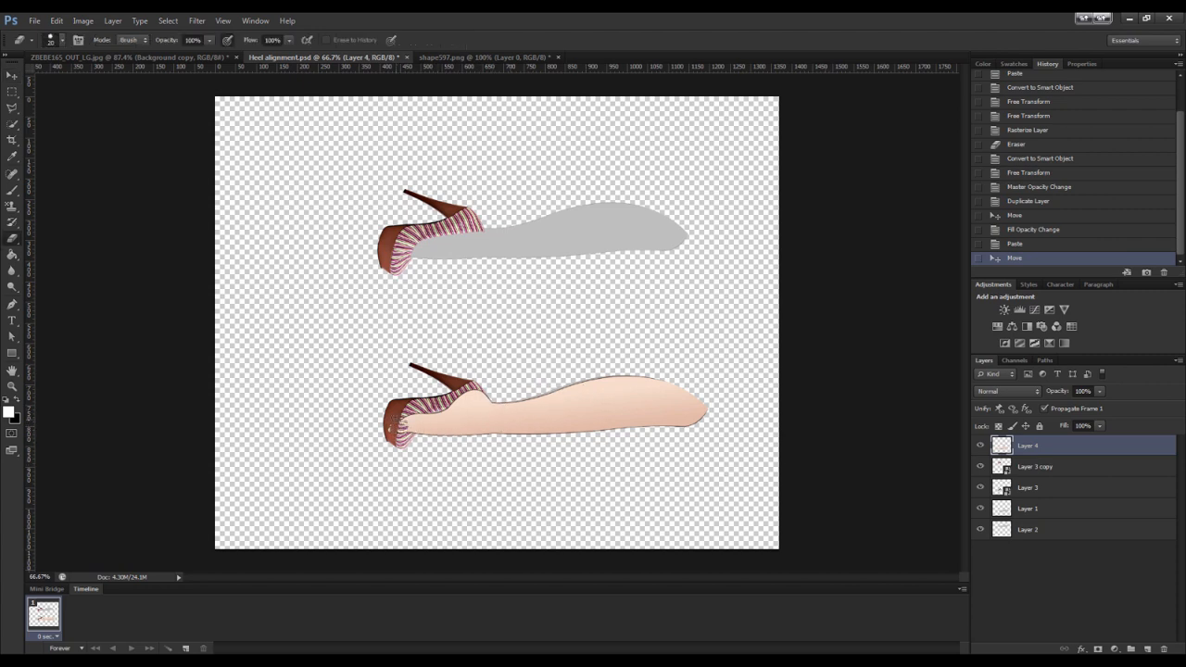
left_click(403, 419)
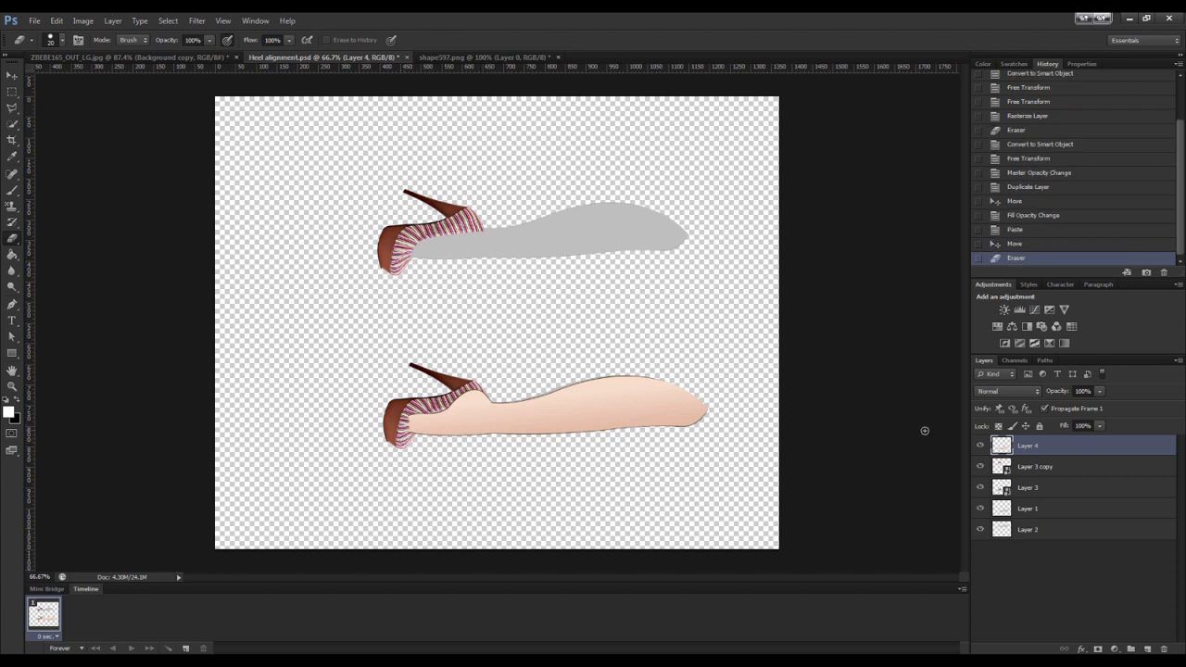
Hide Layer 3 copy and free-transform the Layer 3 shoe to rotate and scale it around the foot
left_click(1016, 470)
left_click(979, 467)
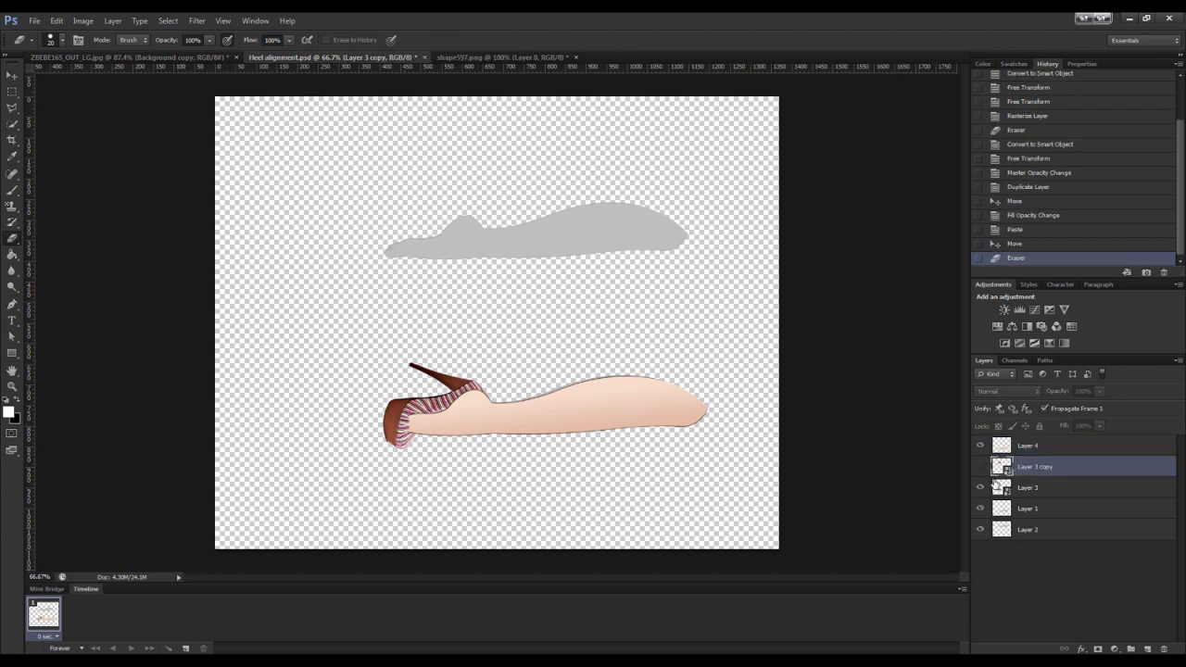
left_click(1014, 489)
key("ctrl+t")
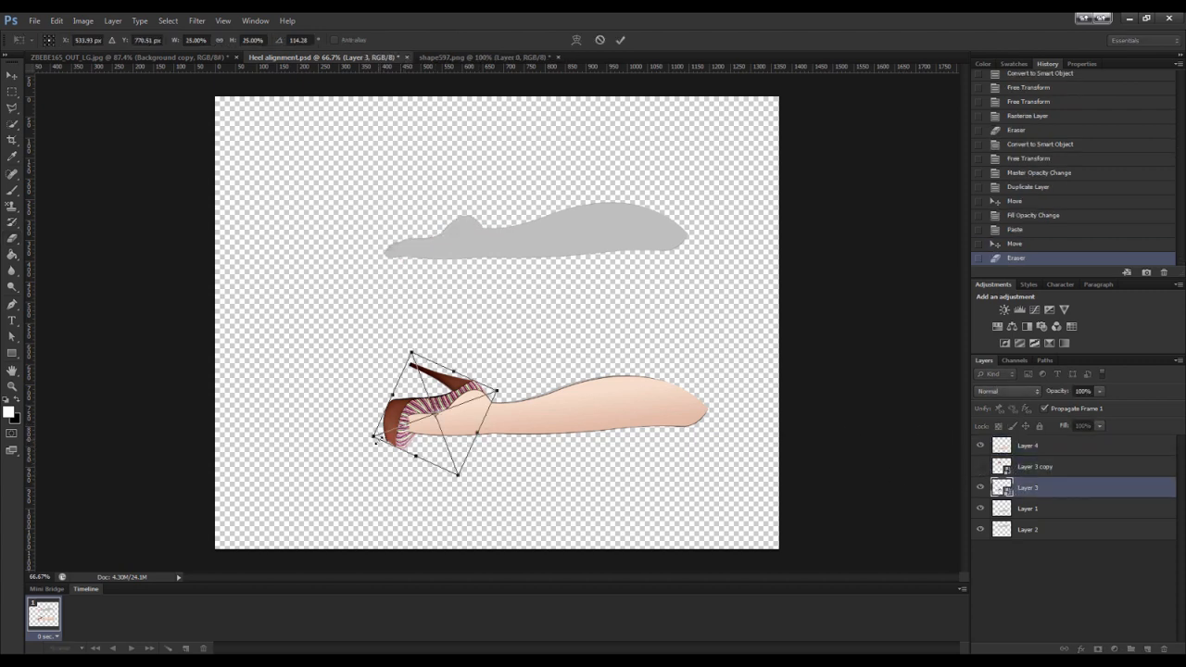
left_click_drag(373, 435, 384, 433)
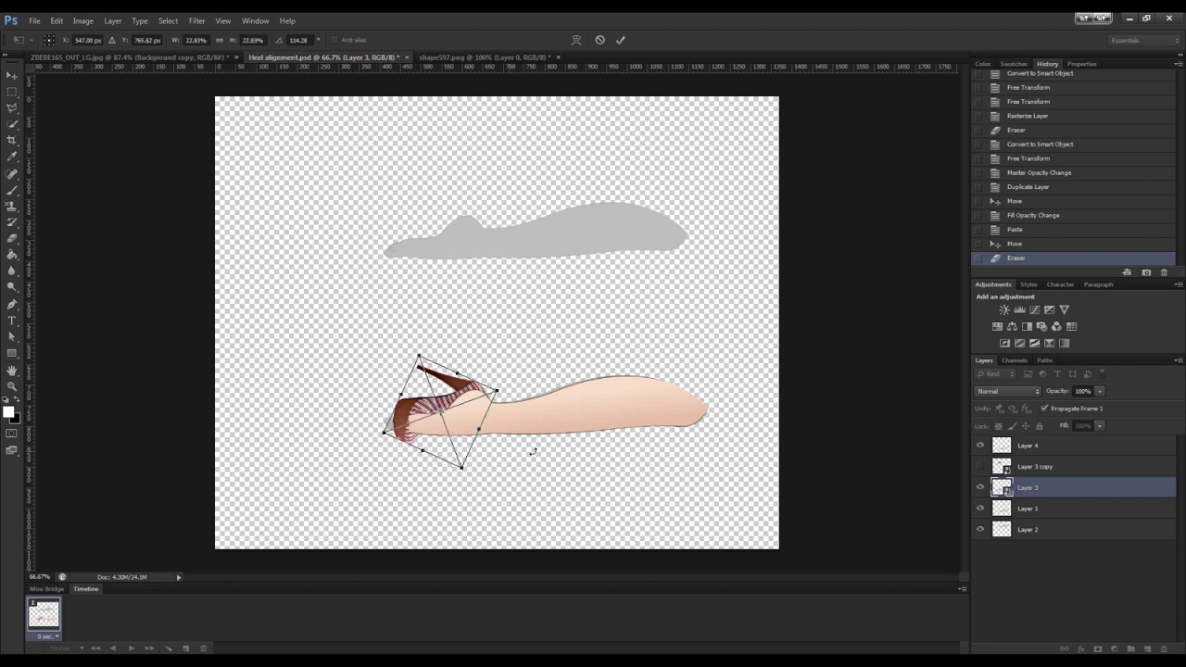
key("e")
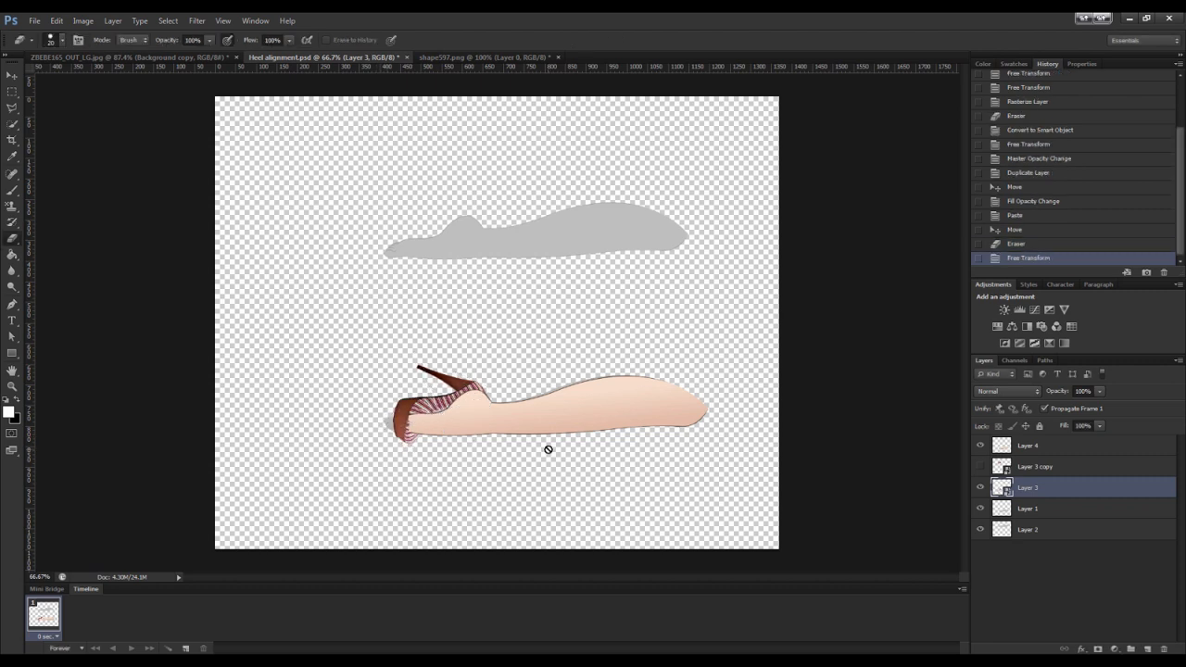
Move Layer 4 below Layer 3 in the layer stack so the shoe overlaps the foot
left_click_drag(1033, 451, 1043, 494)
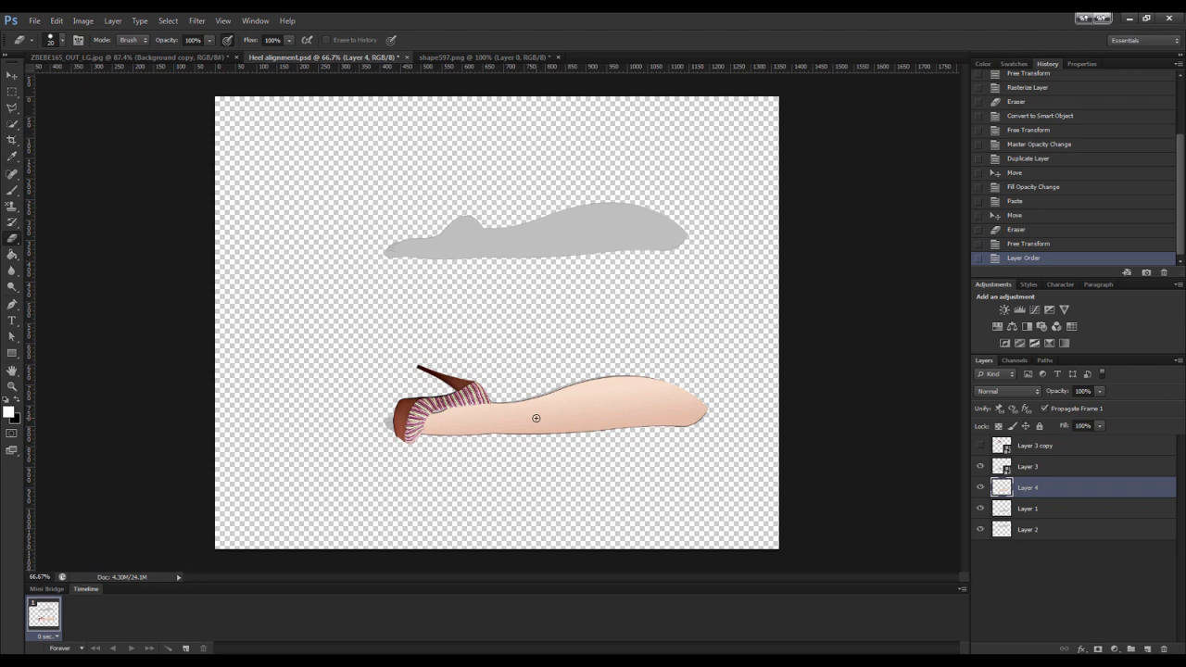
left_click(1008, 471)
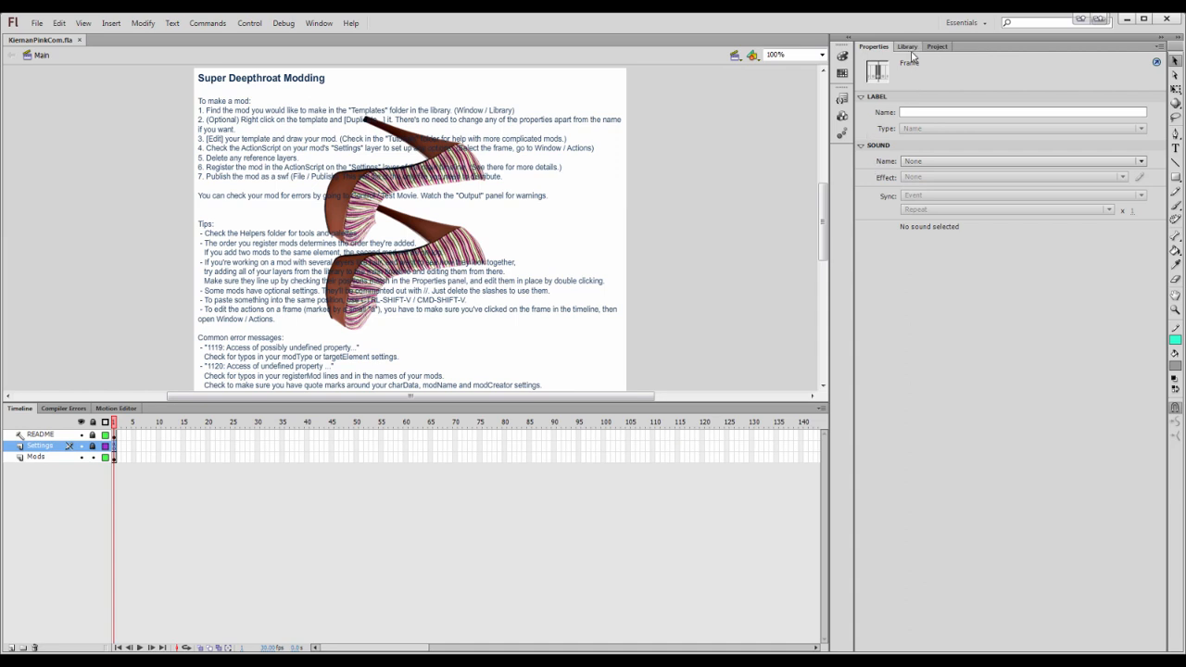
Switch to Flash and open the Body Template symbol from the library's Body folder for editing
left_click(910, 48)
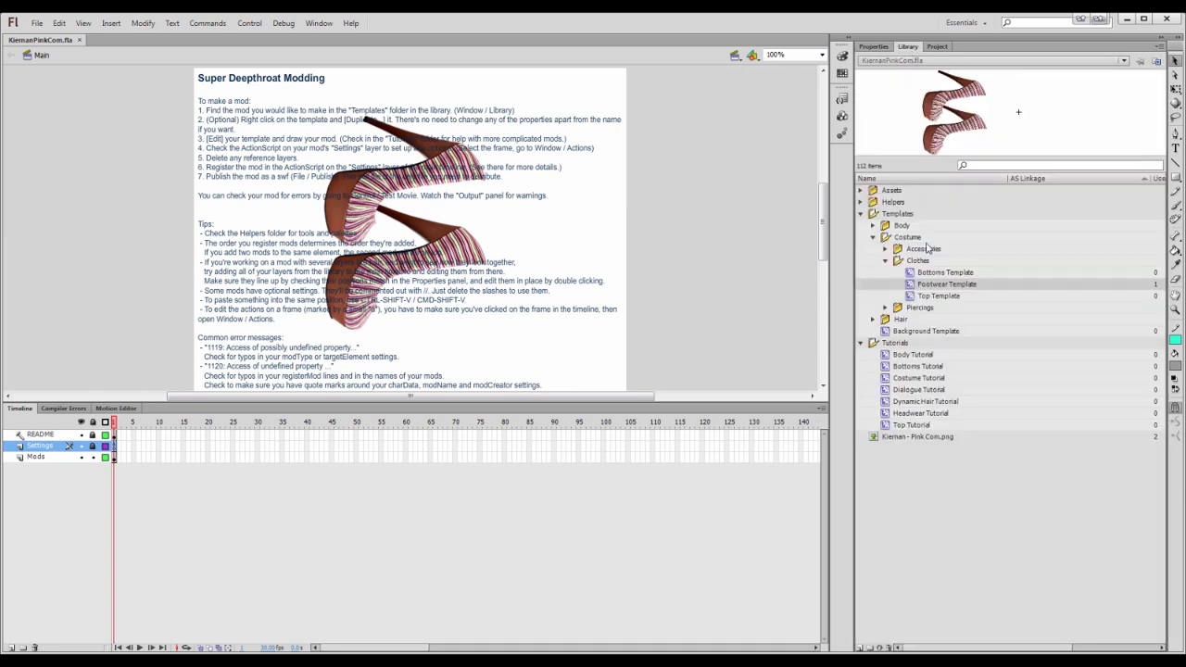
left_click(873, 226)
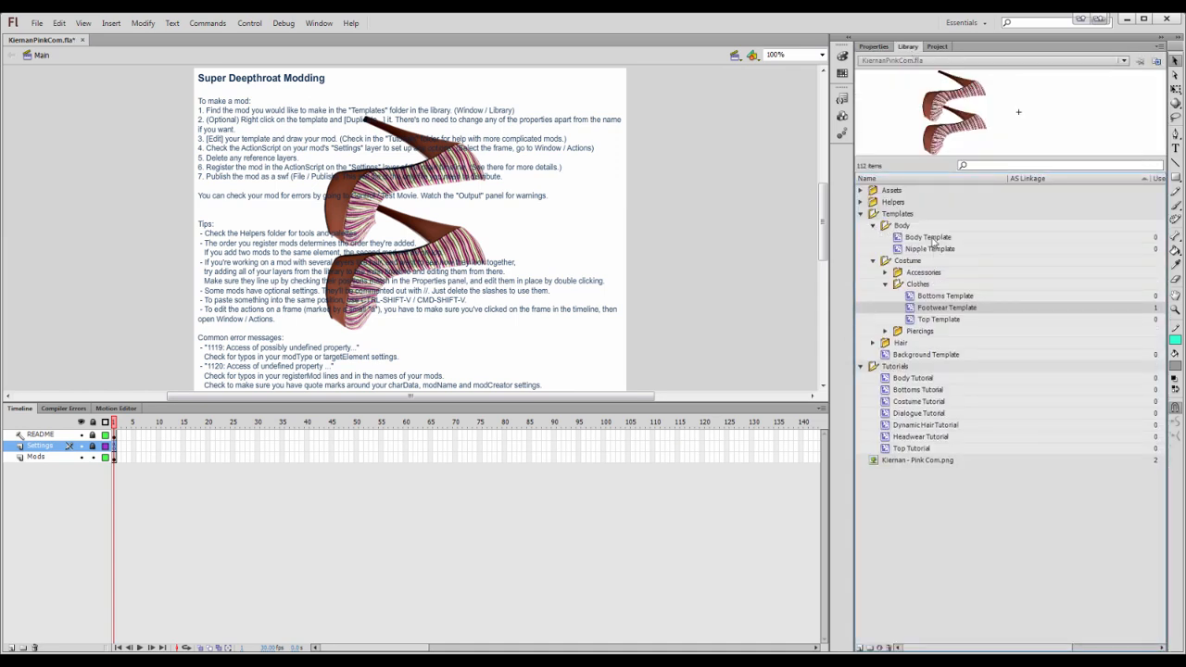
left_click(930, 237)
double_click(1005, 146)
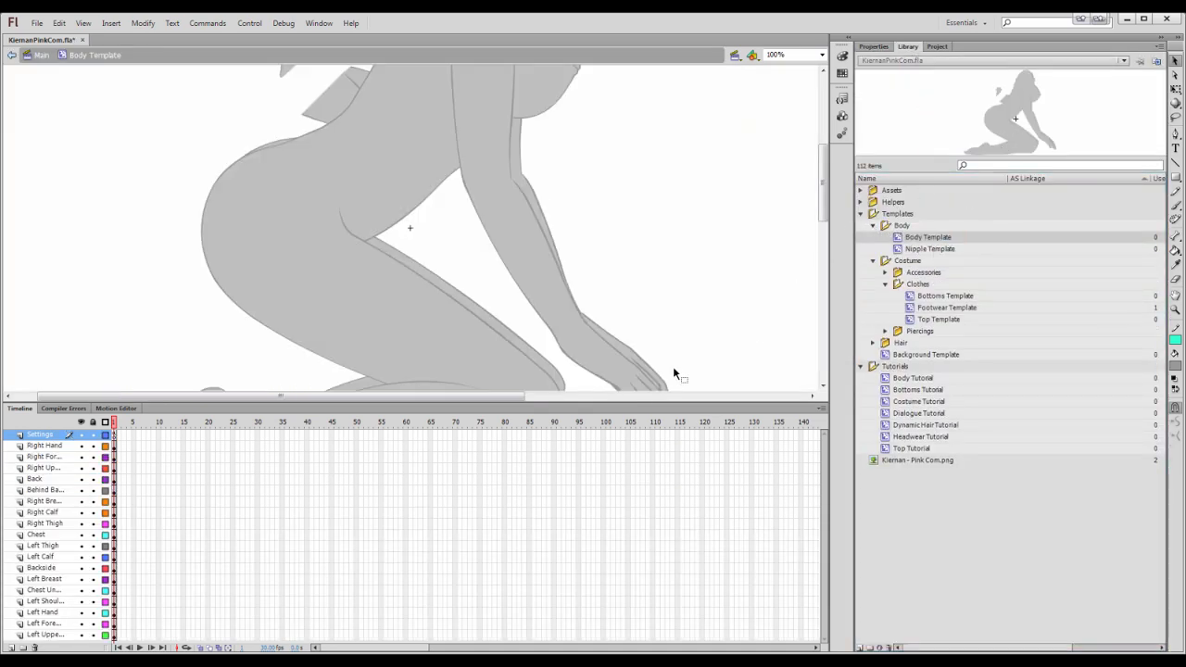
Select every Body Template layer except Settings, Right Calf and Left Calf, and delete them
left_click(46, 446)
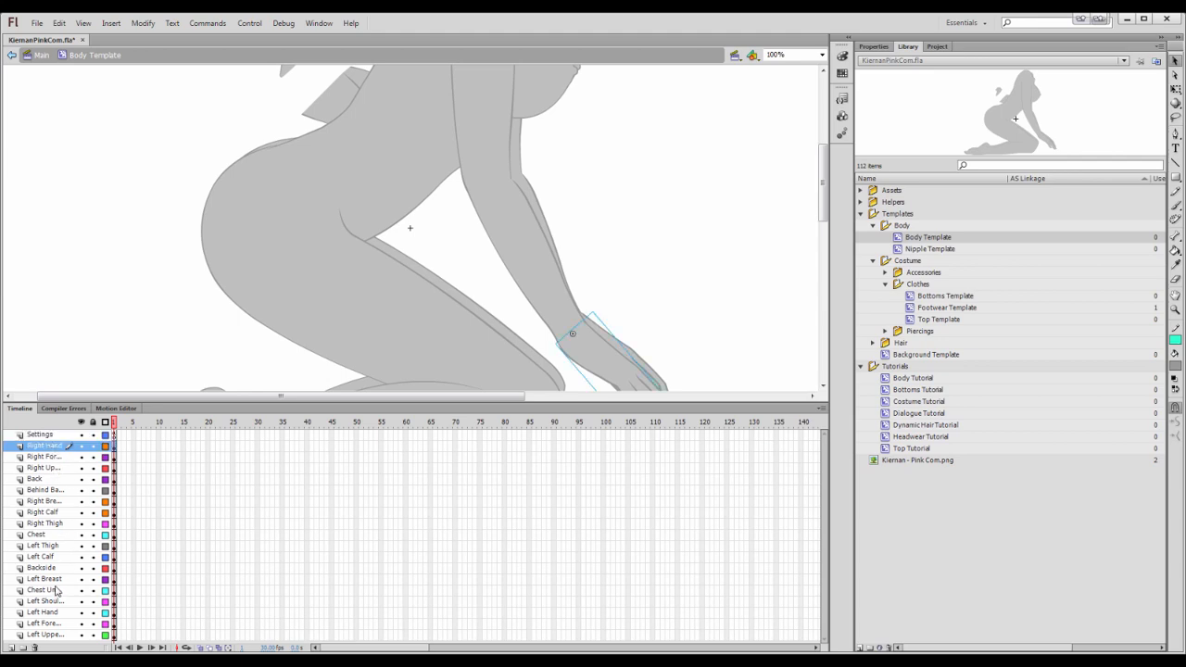
left_click(54, 547, "shift")
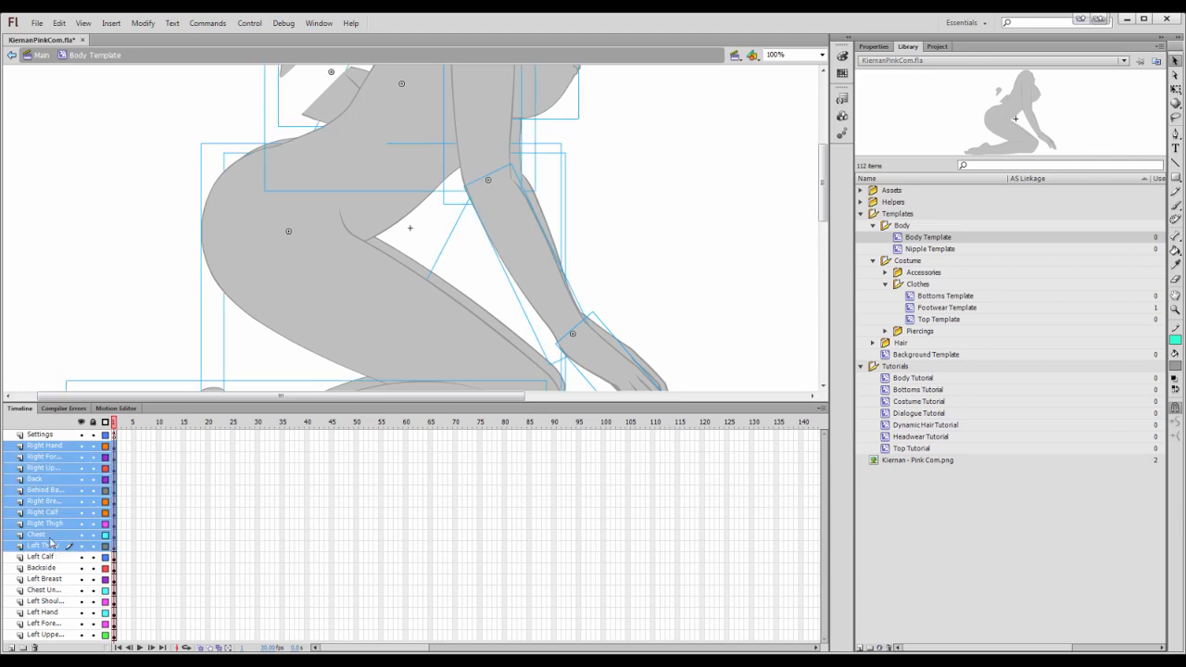
left_click(50, 513, "ctrl")
left_click(51, 558, "ctrl")
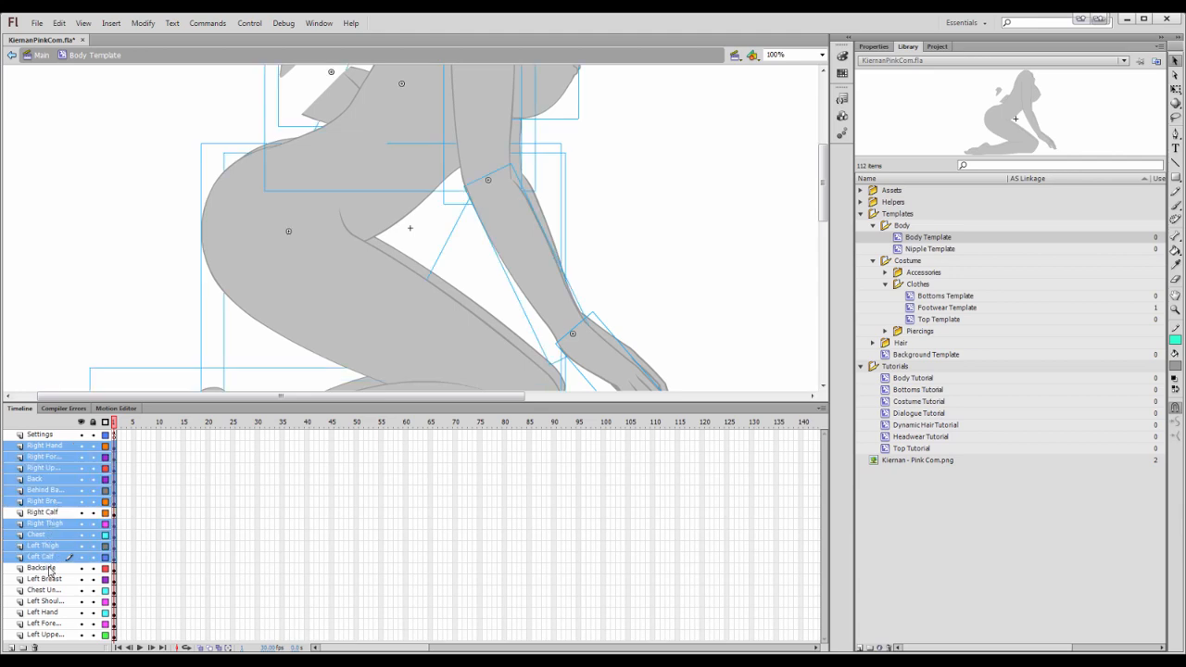
left_click(49, 559, "ctrl")
left_click(51, 569, "ctrl")
left_click(52, 580, "ctrl")
left_click(52, 591, "ctrl")
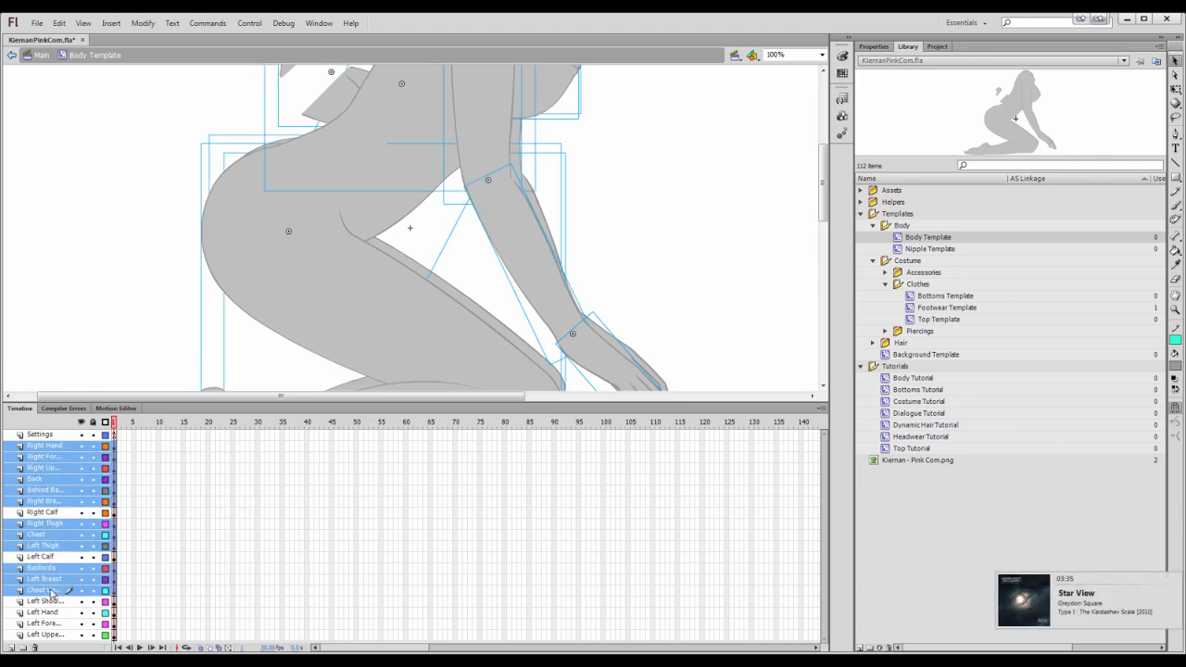
left_click(51, 603, "ctrl")
left_click(51, 612, "ctrl")
left_click(51, 623, "ctrl")
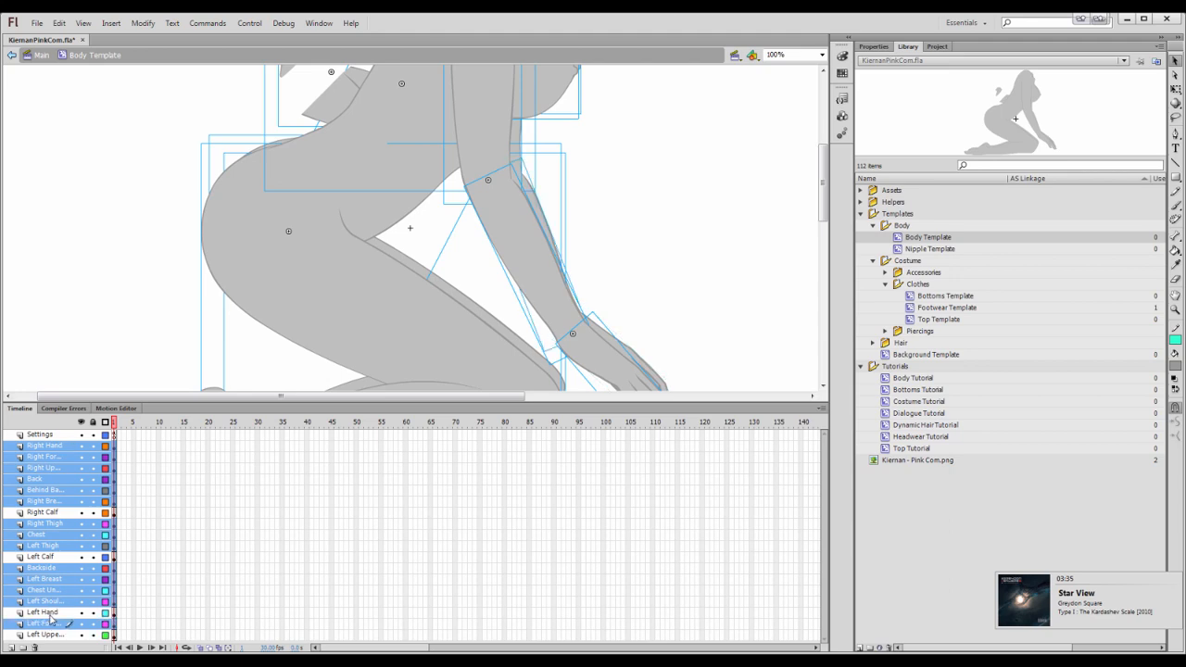
left_click(51, 635, "ctrl")
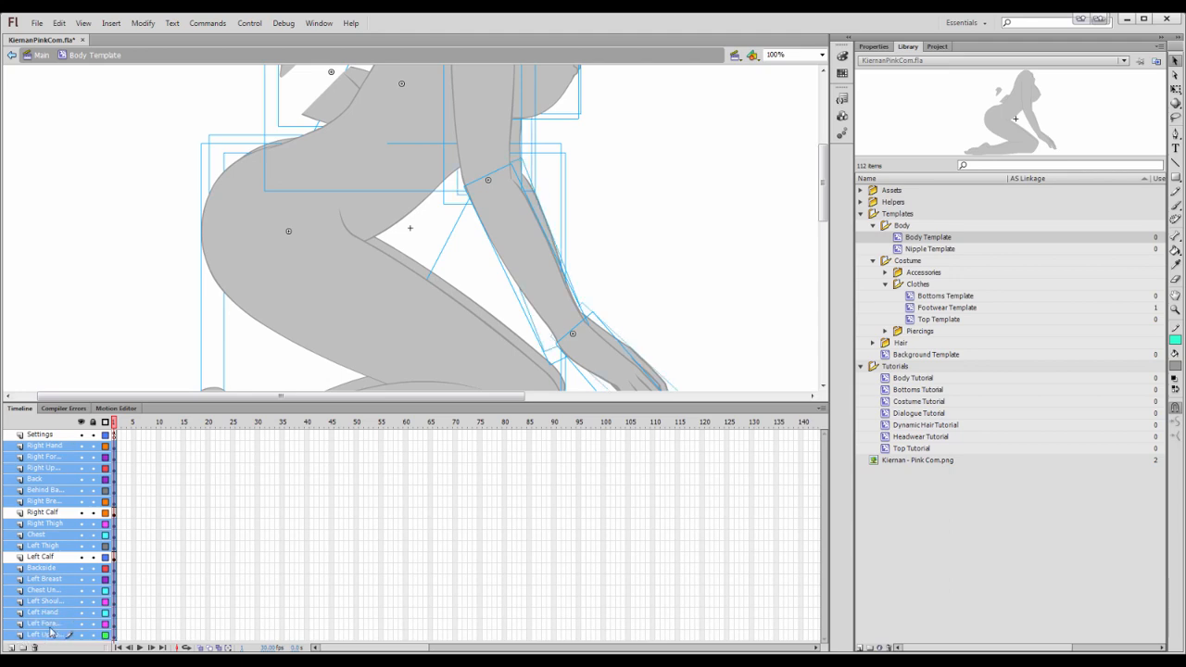
right_click(53, 609)
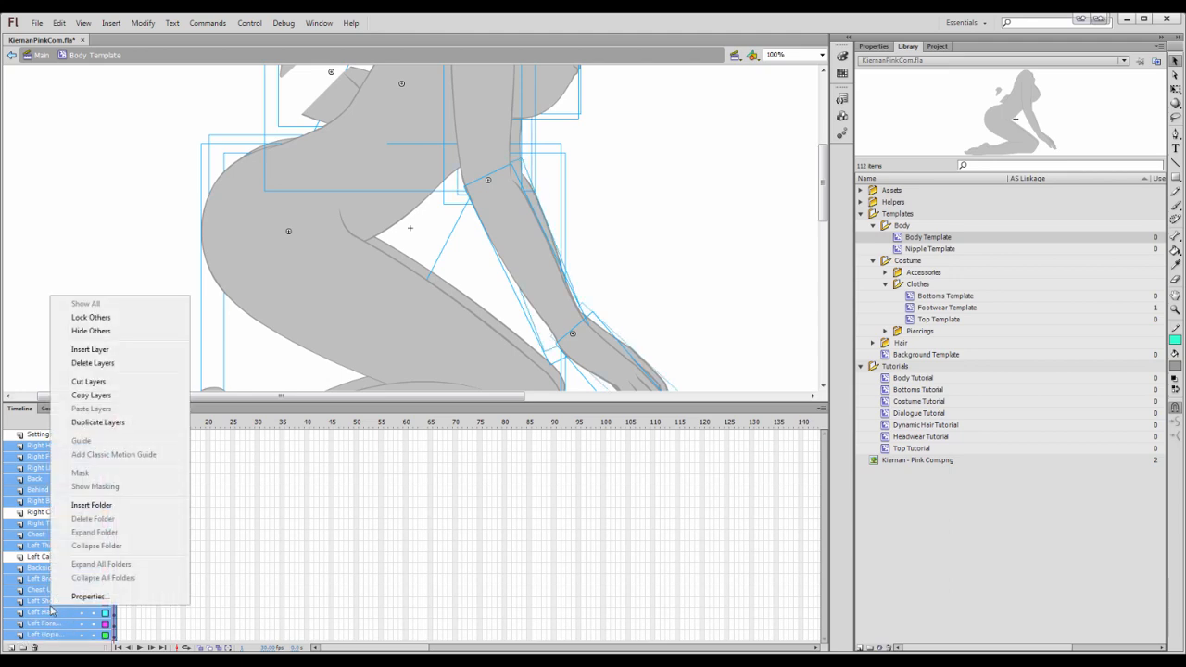
left_click(99, 363)
Enter the Right Calf symbol and place the Kiernan - Pink Com.png shoe image over its foot
scroll(315, 334, "down", 5)
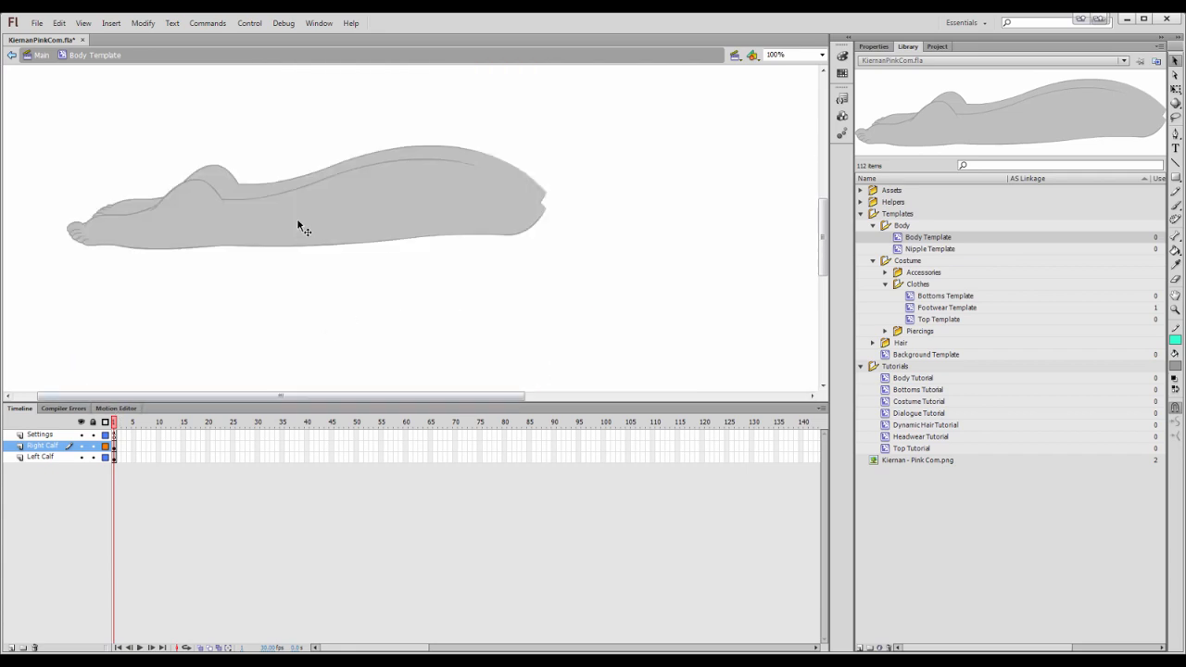
left_click(298, 222)
double_click(320, 245)
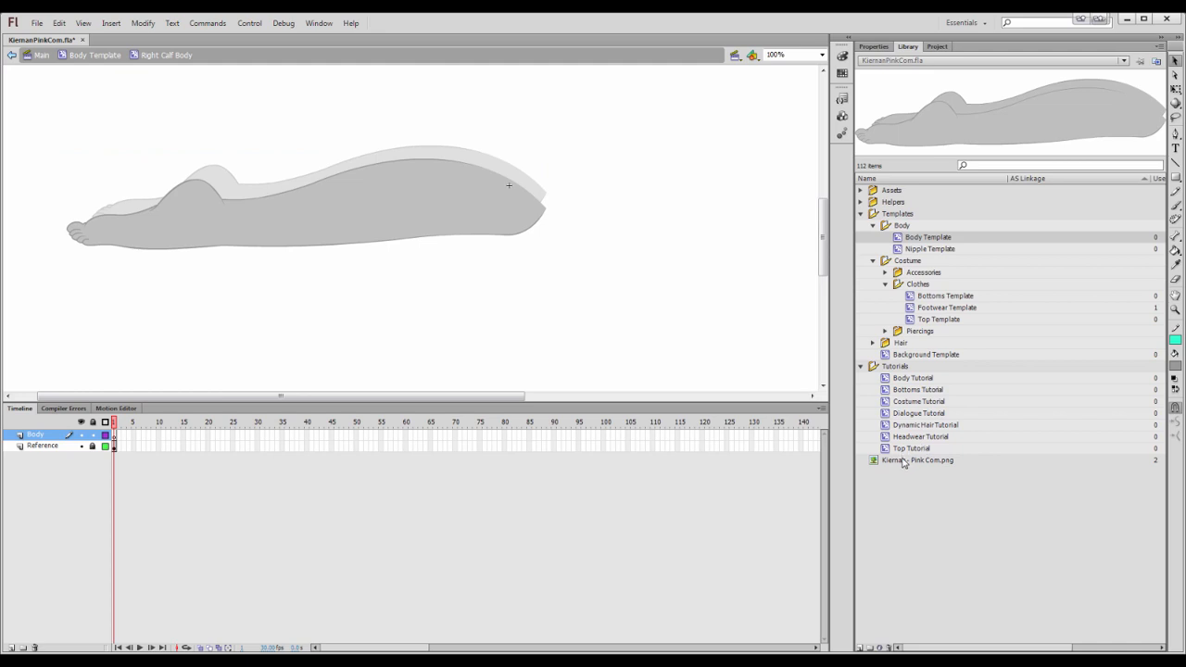
left_click_drag(905, 460, 169, 215)
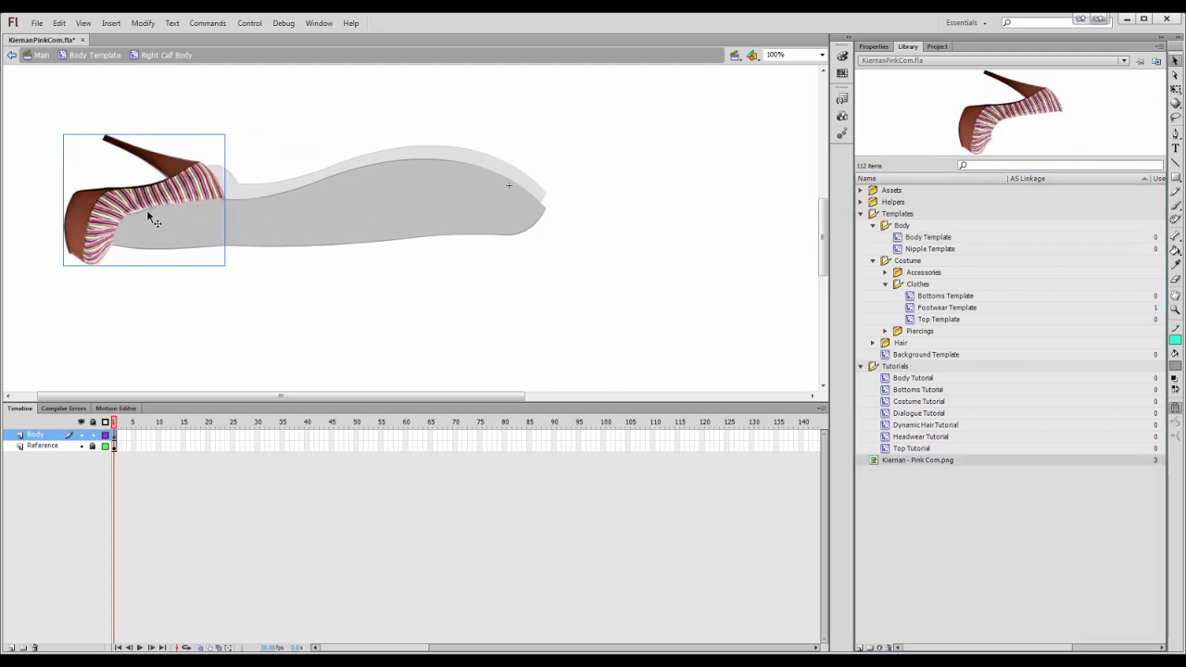
Hide the Right Calf layer, enter the Left Calf symbol and place the shoe image over its foot
double_click(372, 203)
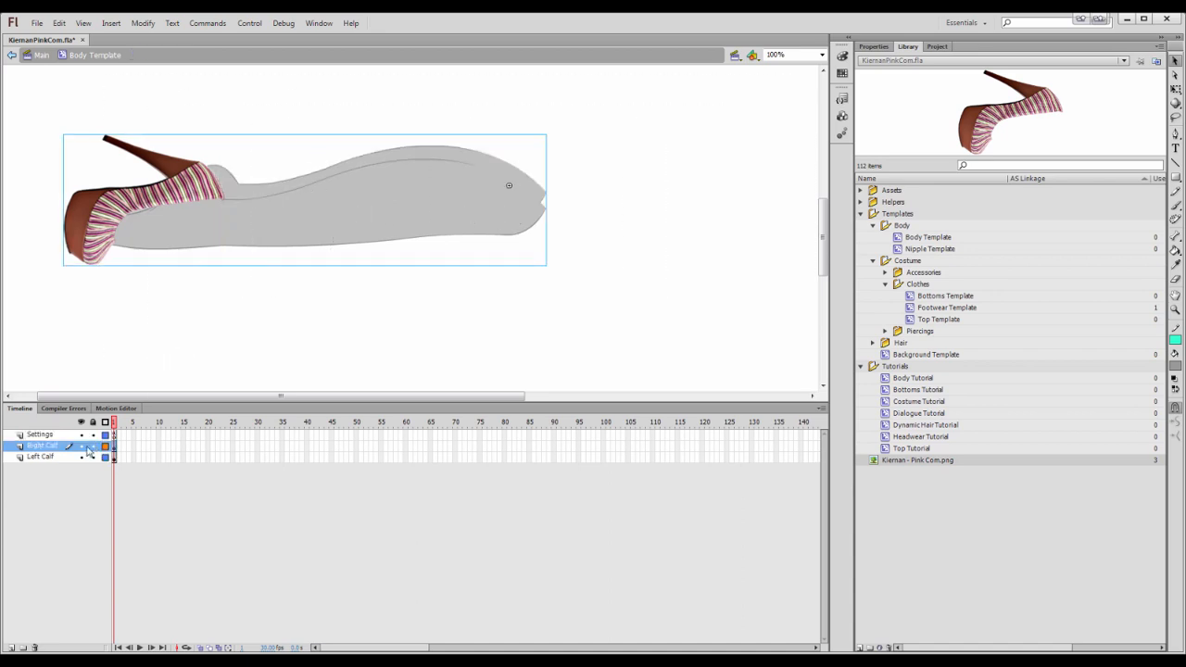
left_click(81, 446)
left_click(349, 185)
double_click(350, 184)
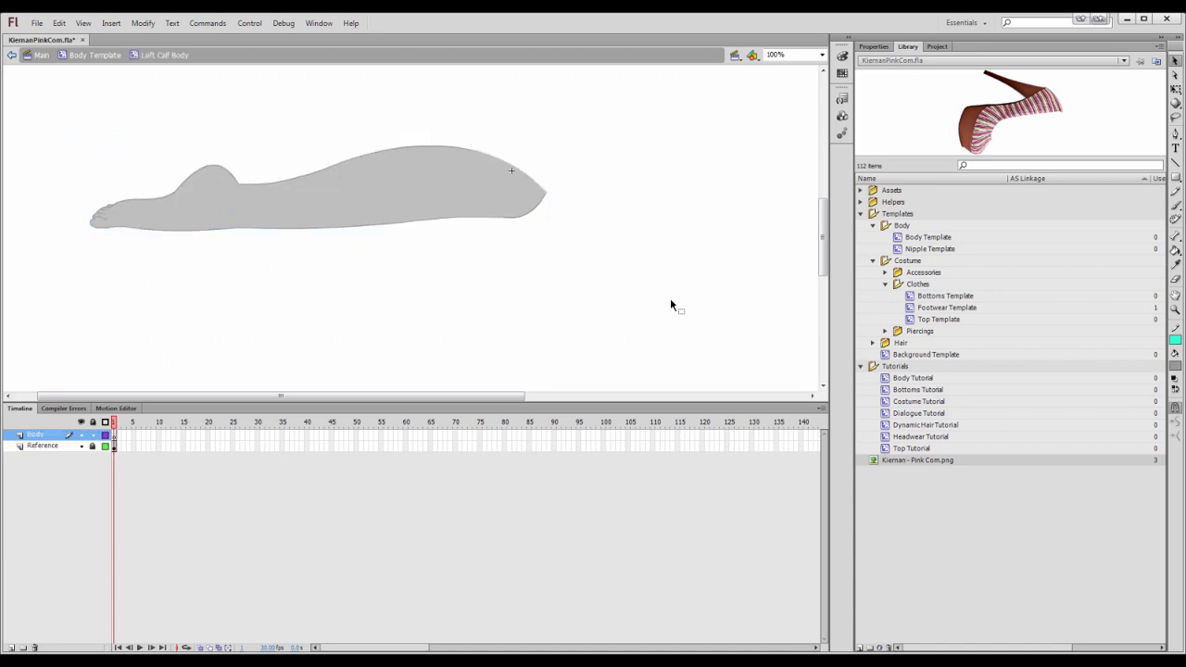
left_click_drag(959, 130, 174, 195)
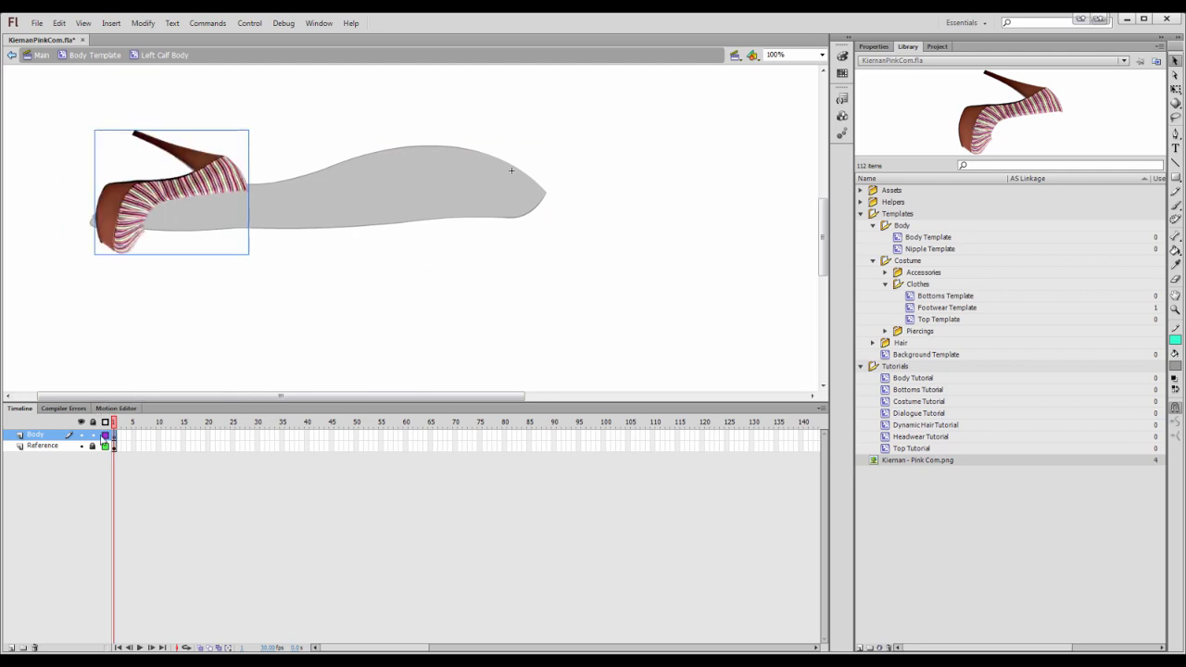
Review the overwrite option in the Settings frame's ActionScript and close the Actions panel
double_click(117, 326)
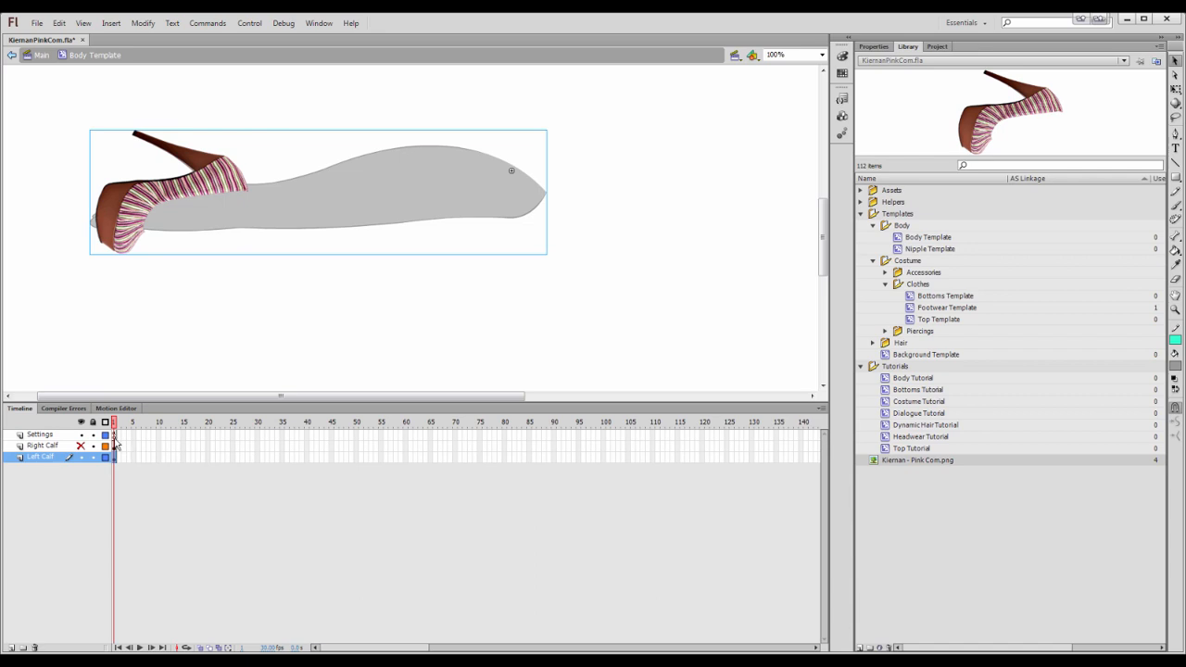
left_click(114, 435)
right_click(118, 447)
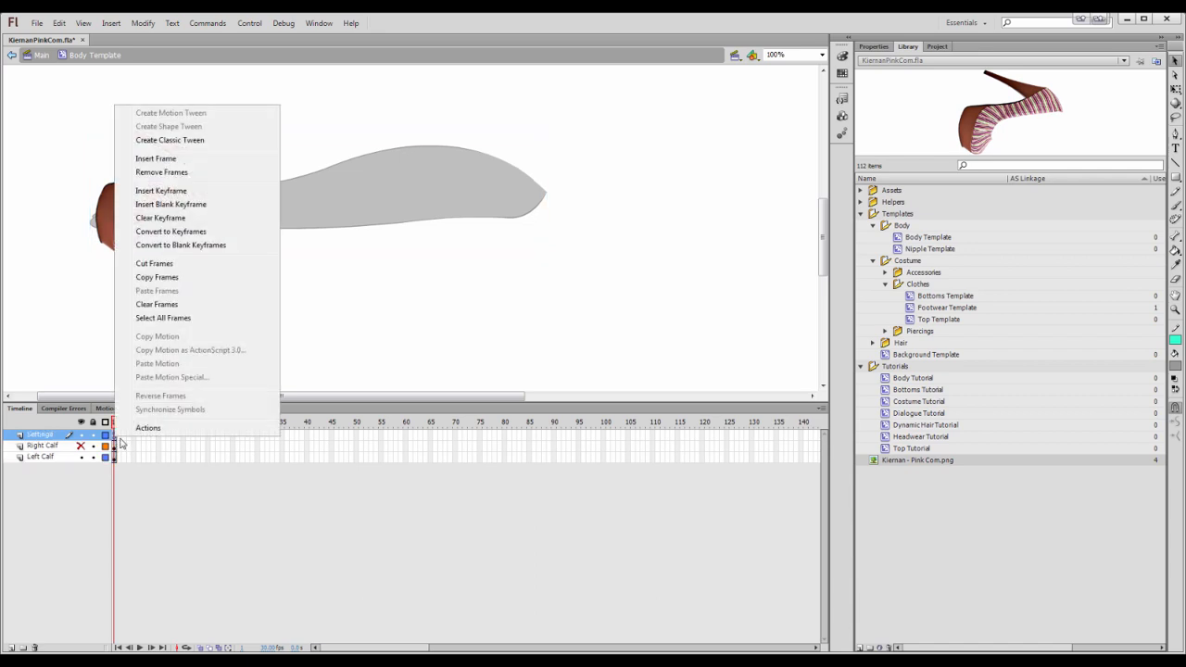
left_click(153, 435)
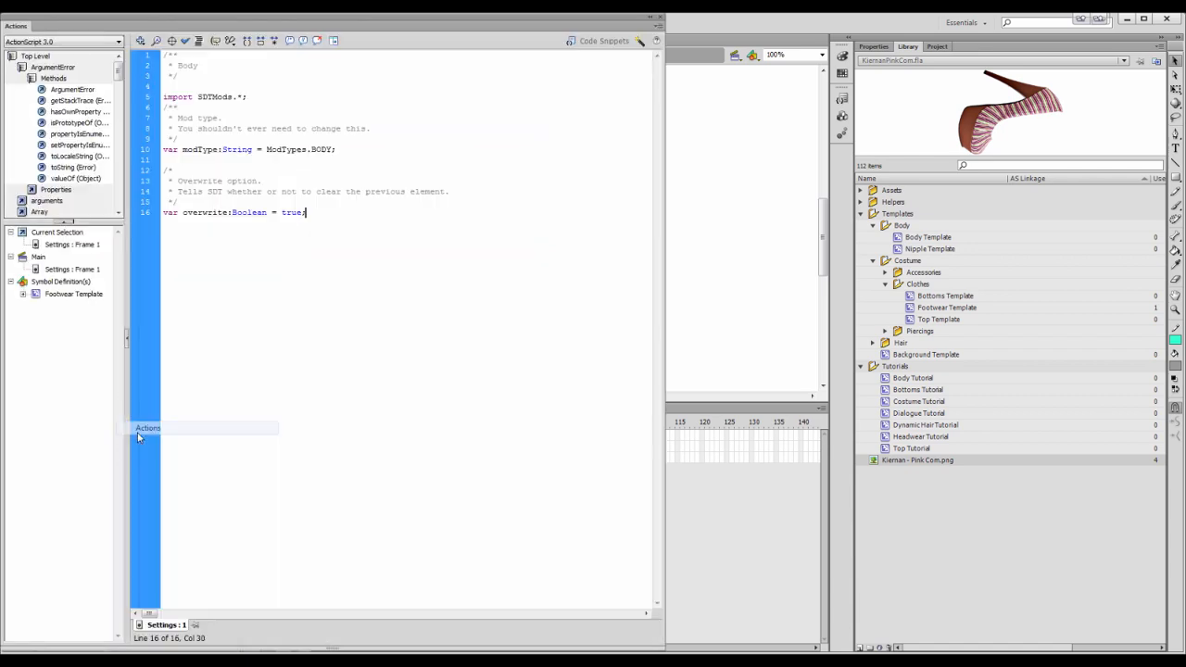
double_click(289, 213)
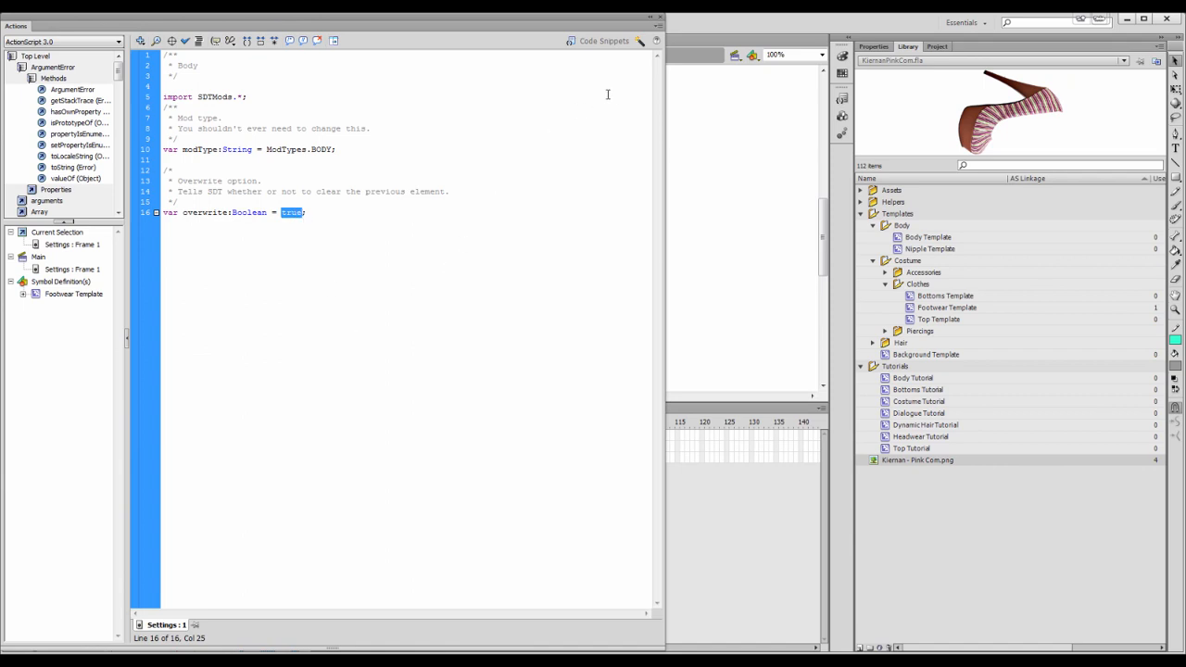
left_click(656, 21)
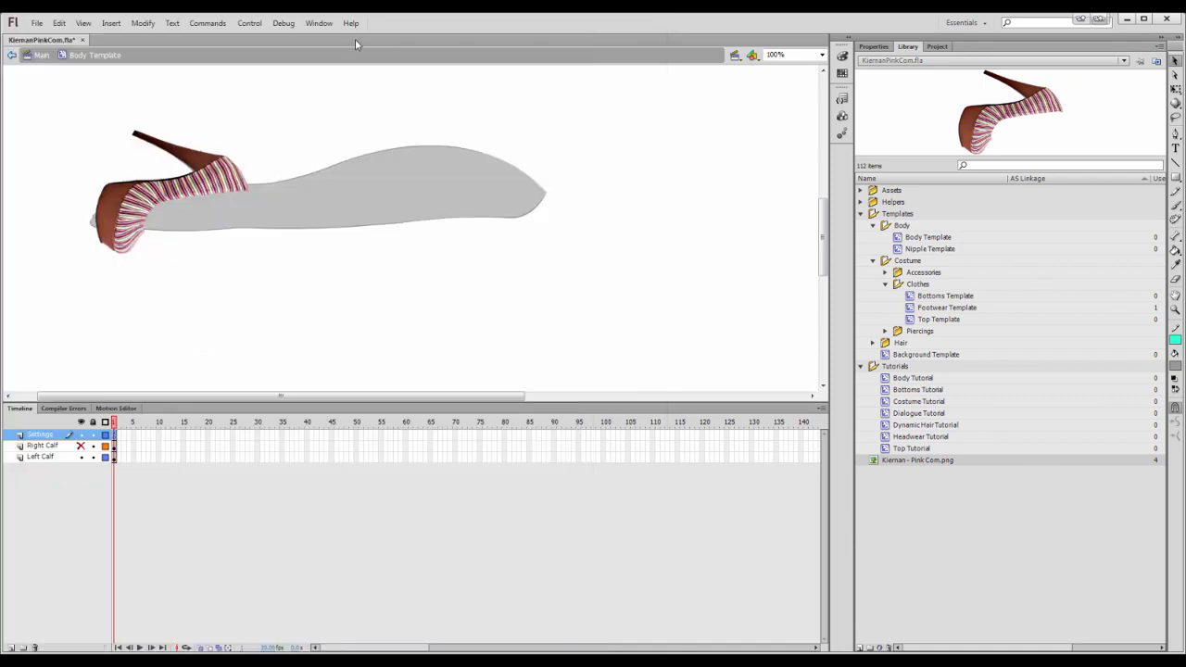
Open the shape597.png foot image from the 2017 Modding folder to view it
key("alt+Tab")
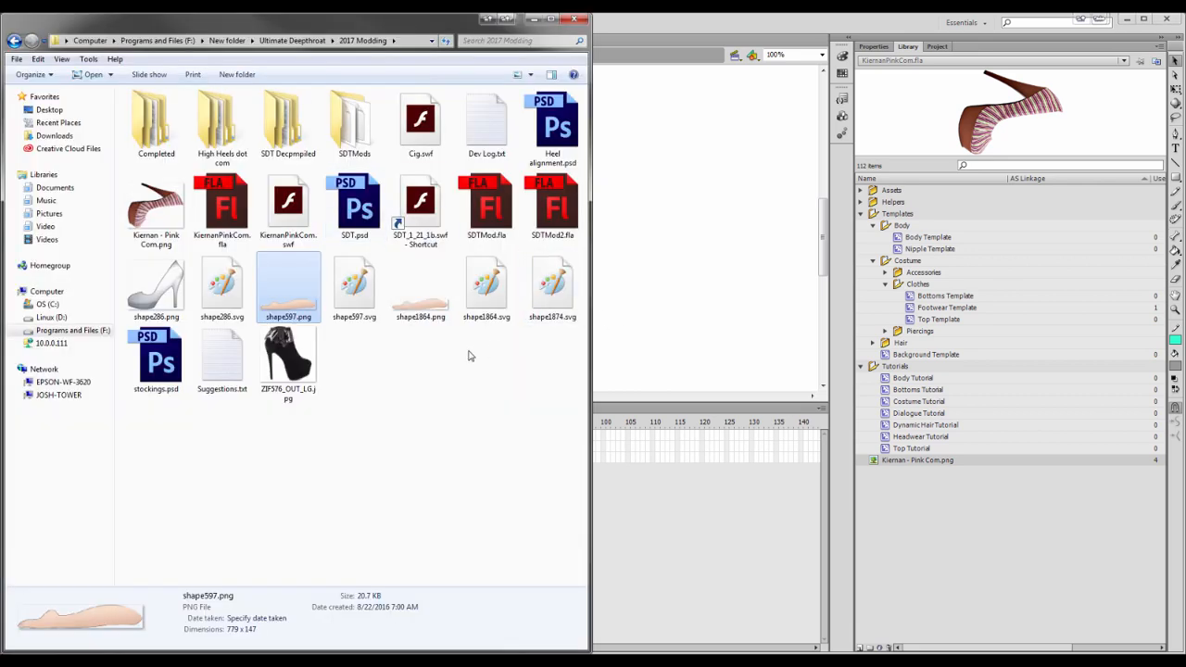
left_click(457, 363)
left_click(424, 314)
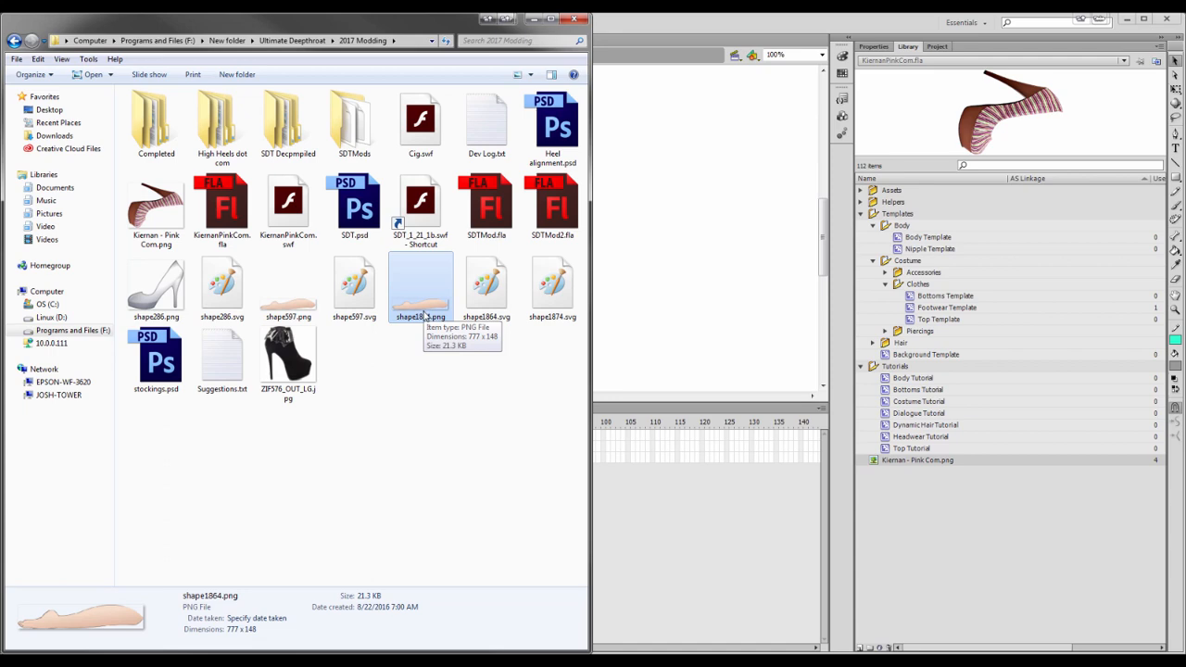
left_click(311, 304)
double_click(313, 306)
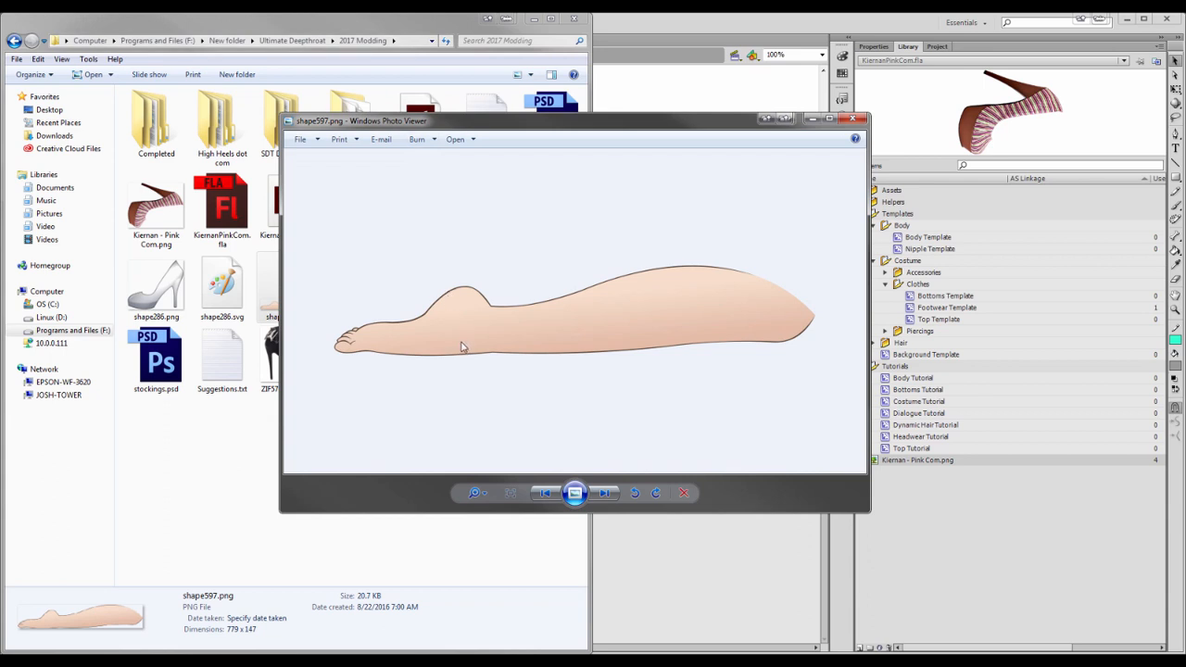
Launch the SDT_1_21_1b.swf game shortcut and open its Options and Custom menu tabs
key("alt+Tab")
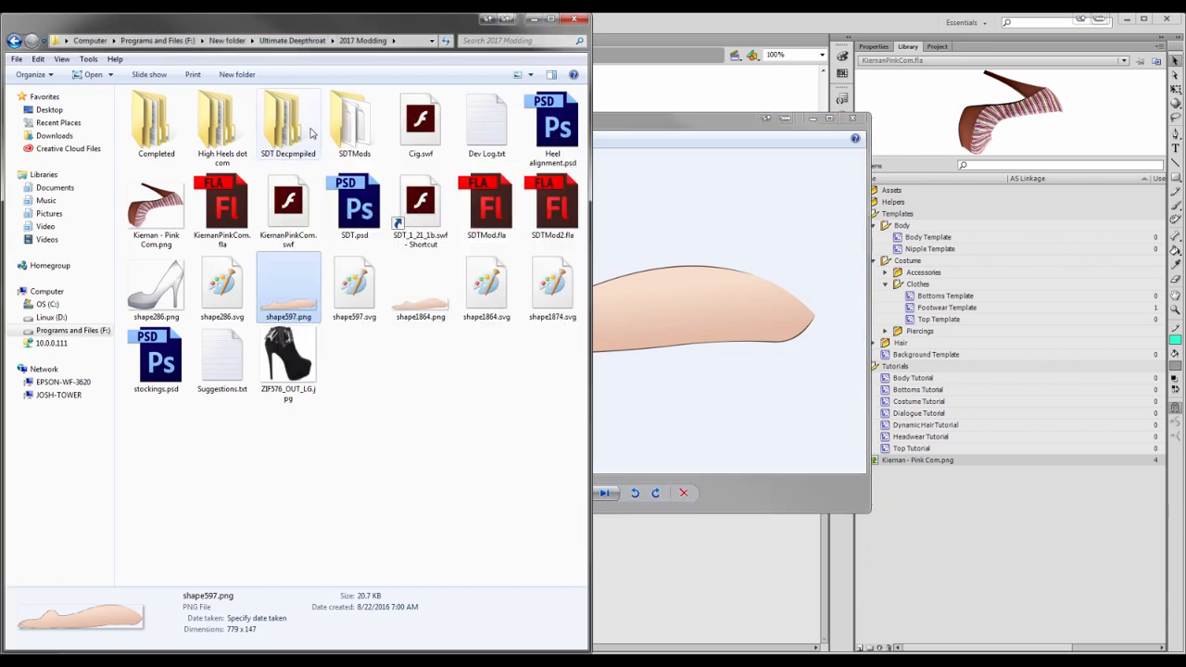
left_click(418, 209)
double_click(415, 221)
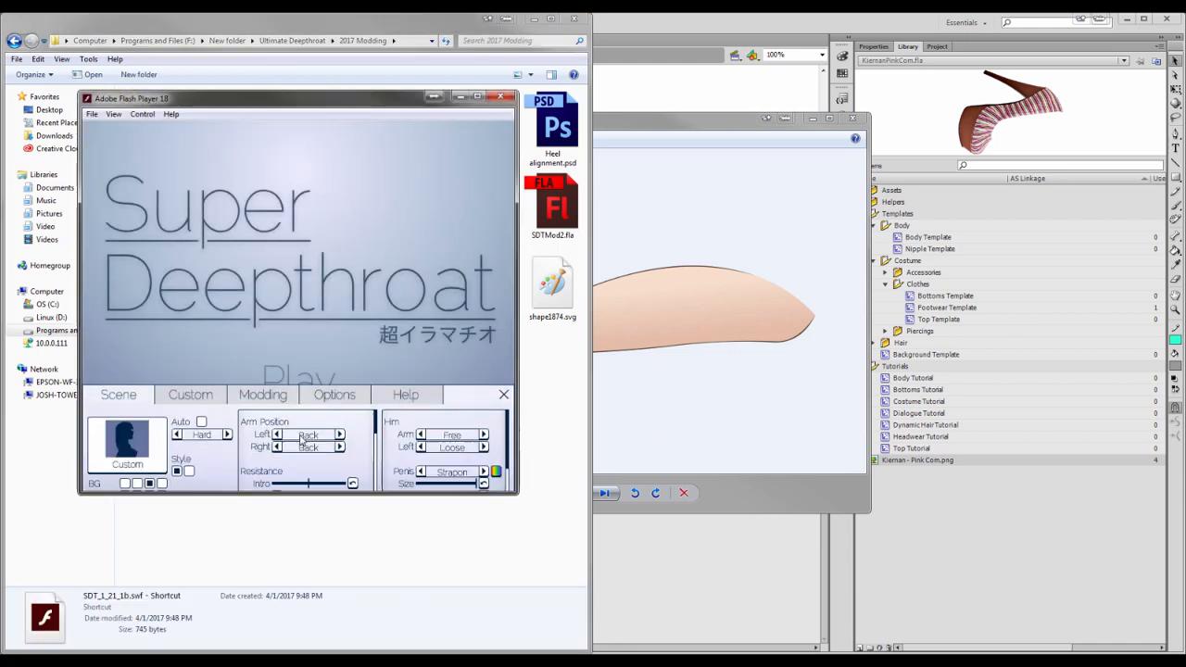
left_click(278, 363)
left_click(326, 364)
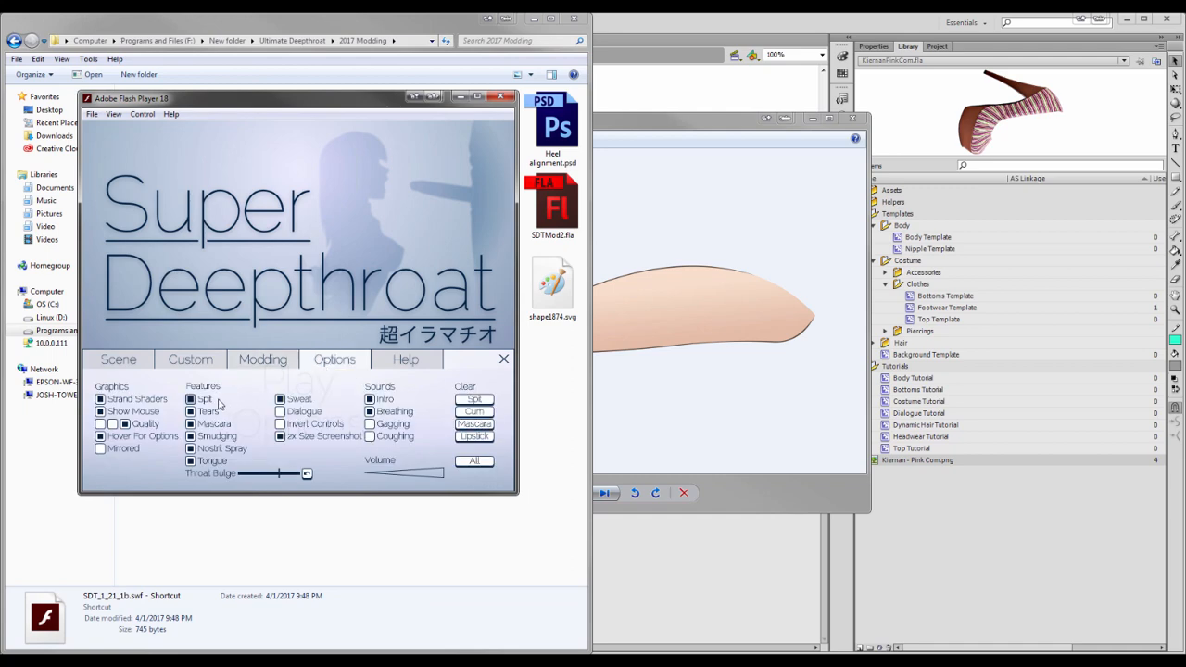
left_click(193, 362)
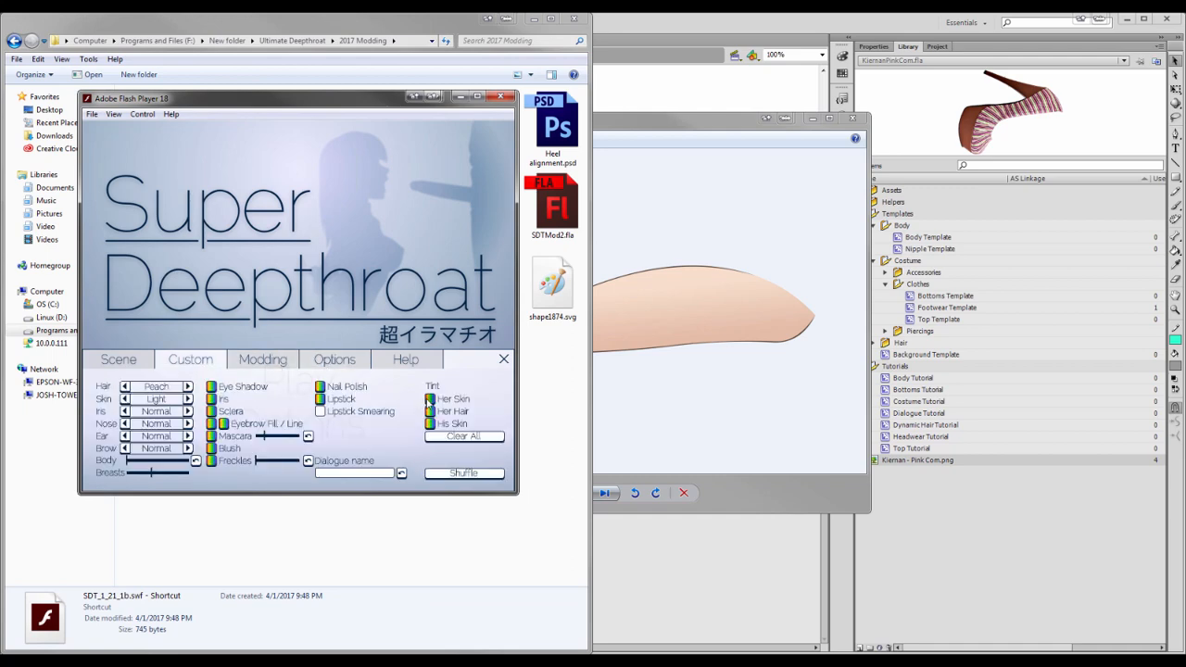
Raise the Her Skin tint saturation to about 150, close the menu and close the game window
left_click(428, 400)
left_click_drag(345, 424, 366, 425)
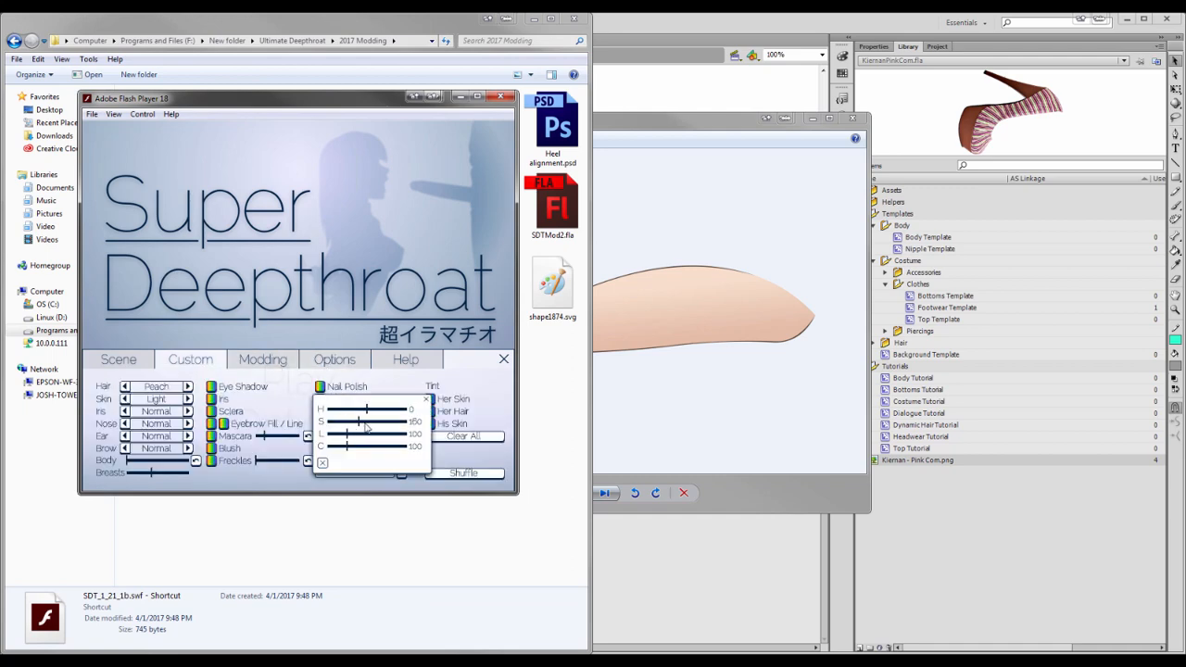
left_click(143, 294)
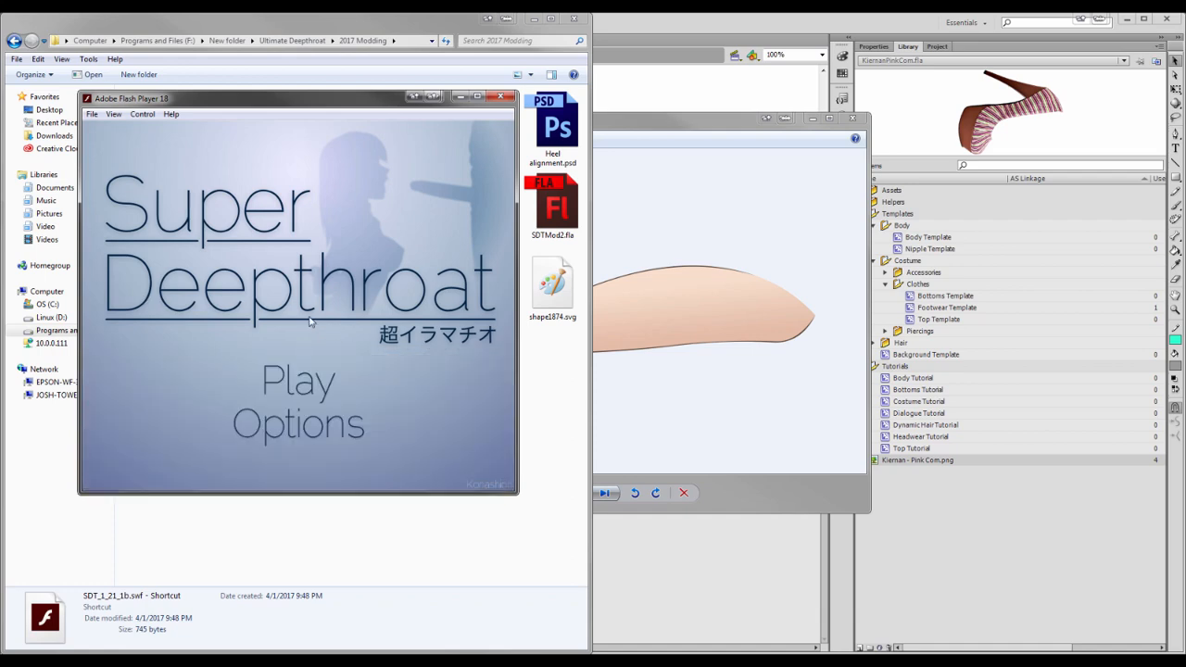
left_click(501, 97)
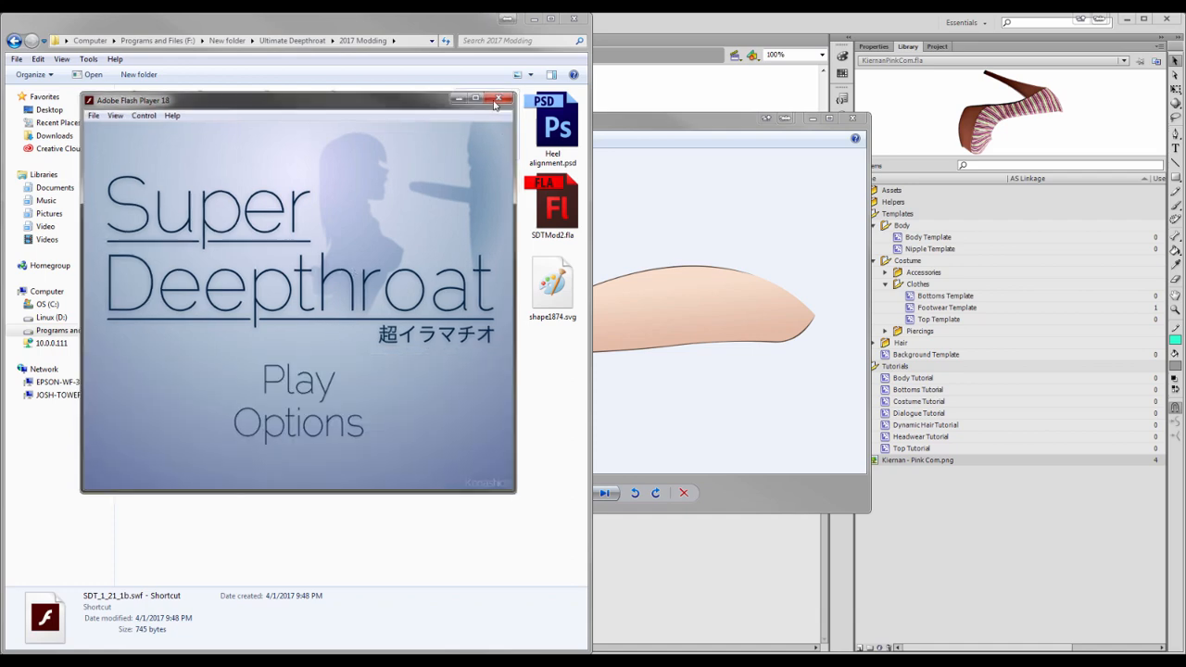